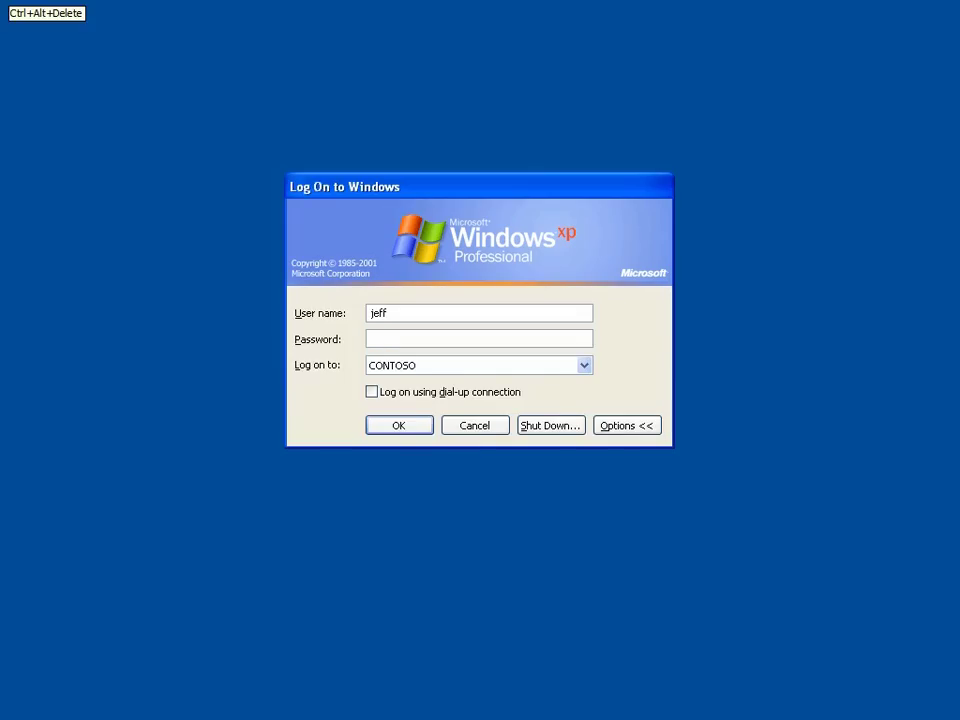
Step: Submit the entered password to log on to the CONTOSO domain in Windows XP
key("Return")
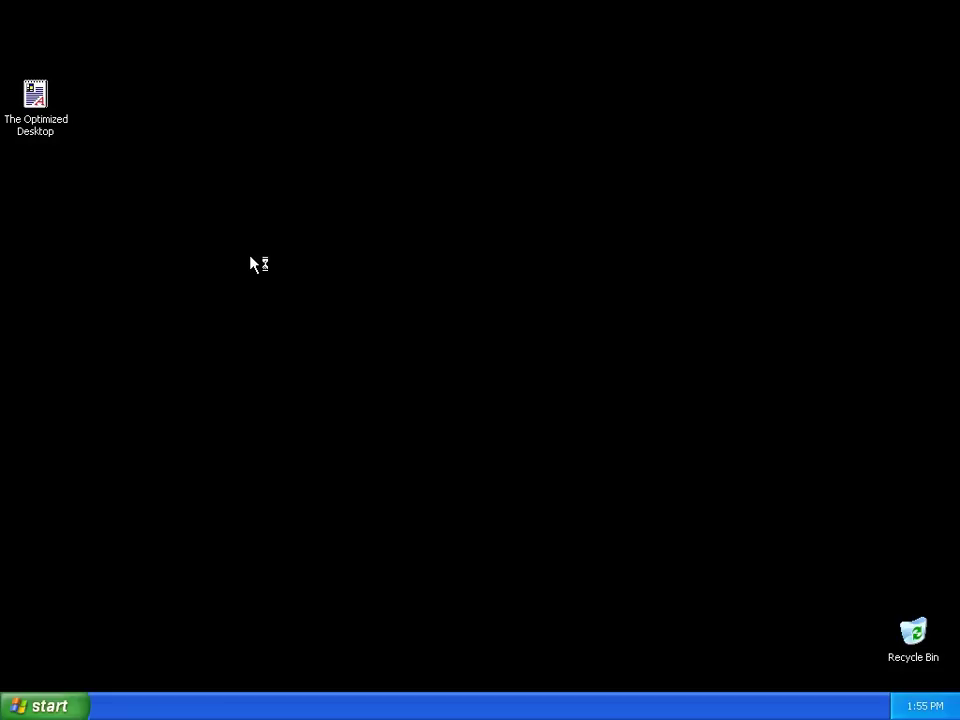
Step: Open The Optimized Desktop document and highlight the Traditional Desktop heading and its three bullets
left_click(45, 92)
left_click(60, 118)
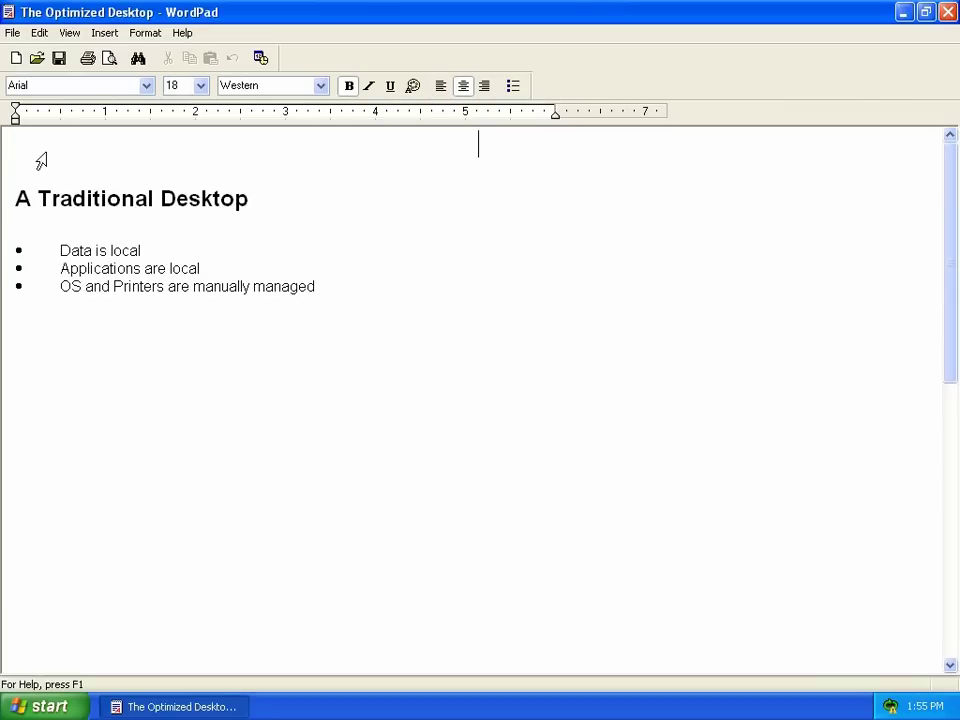
left_click(4, 206)
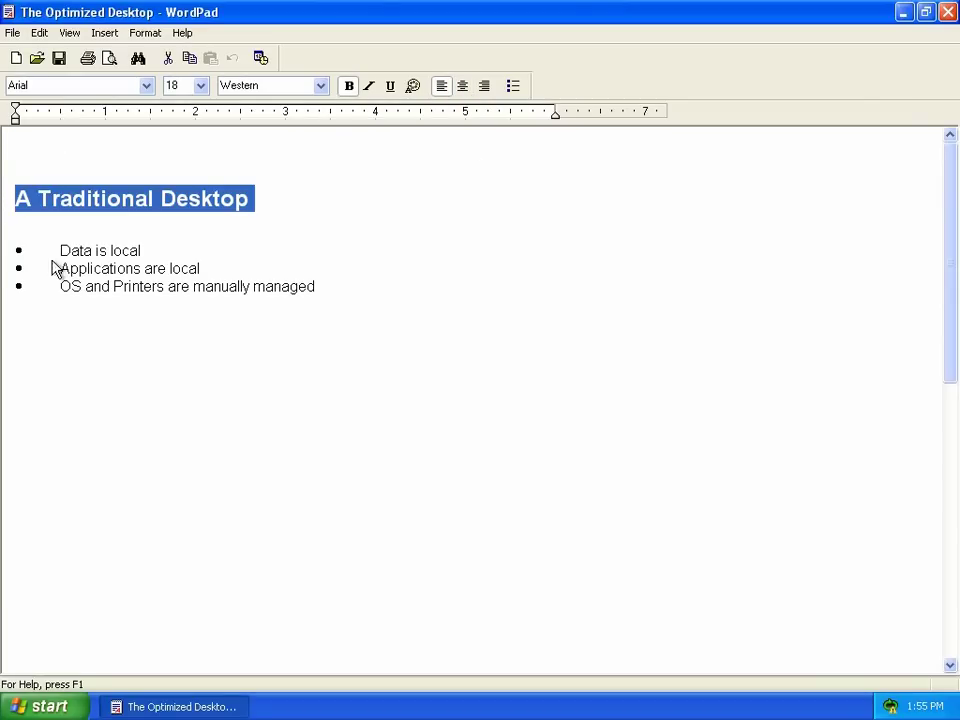
left_click(3, 252)
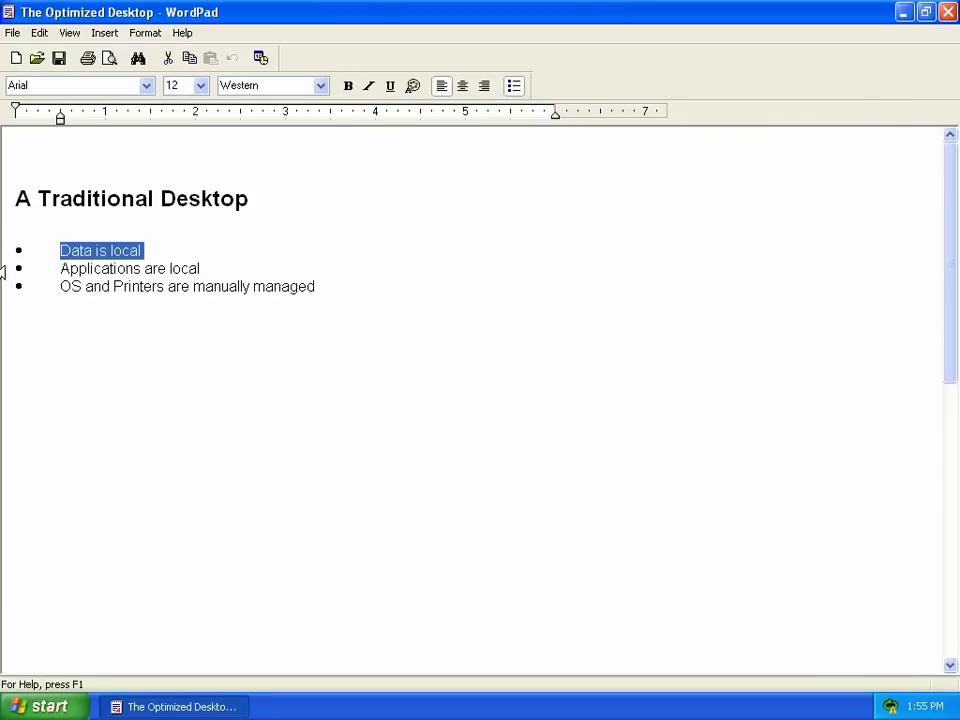
left_click(3, 270)
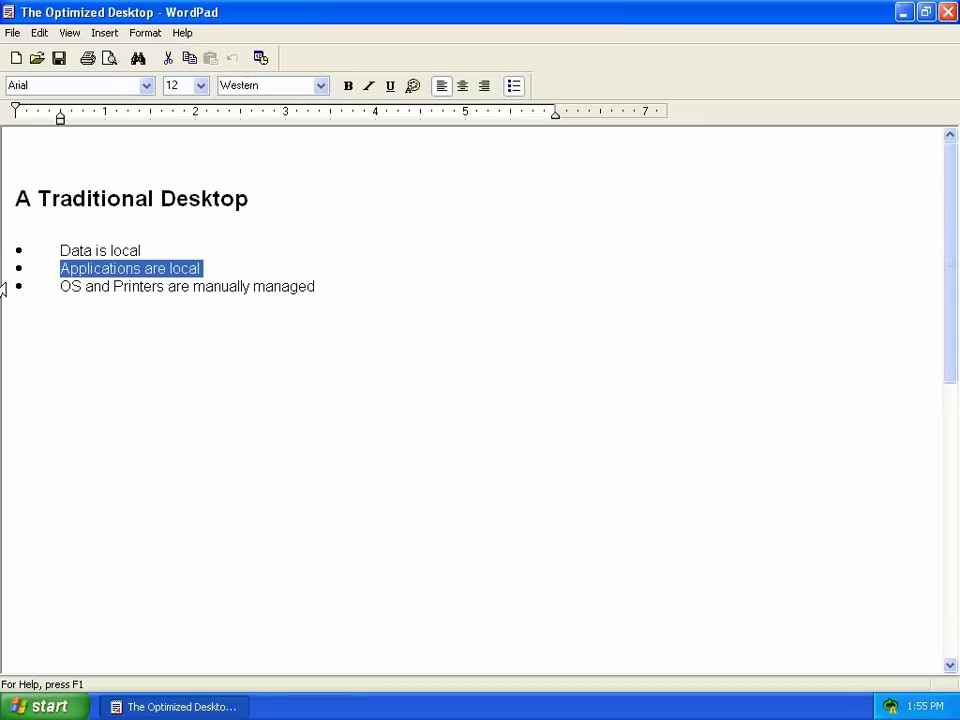
left_click(4, 289)
left_click(173, 374)
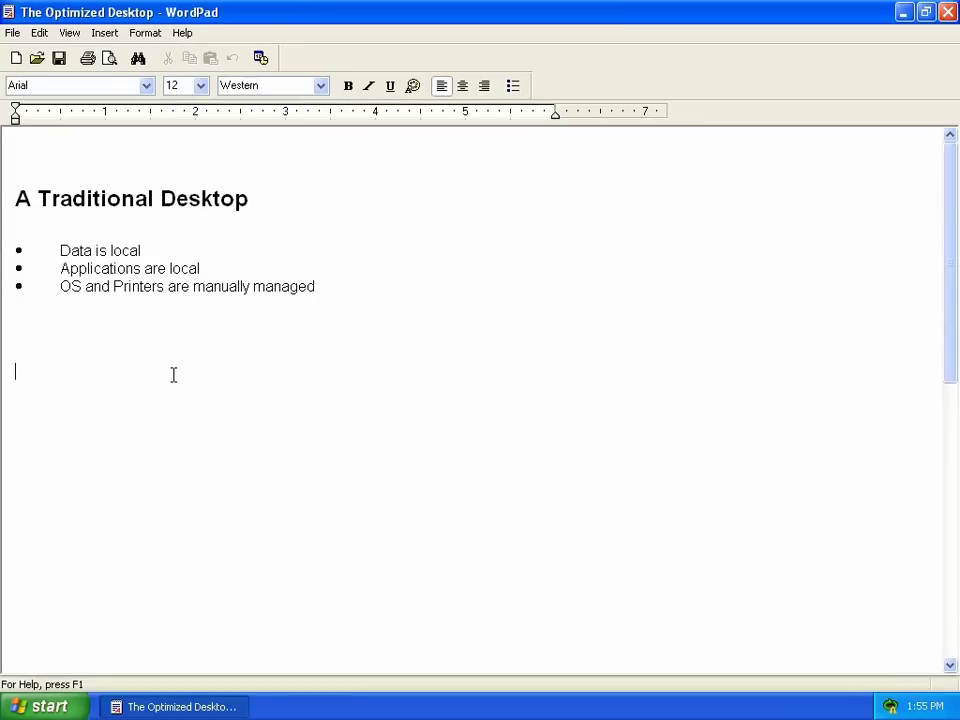
Step: Highlight The Optimized Desktop heading and its data, applications and OS-as-a-service bullets
scroll(173, 374, "down", 10)
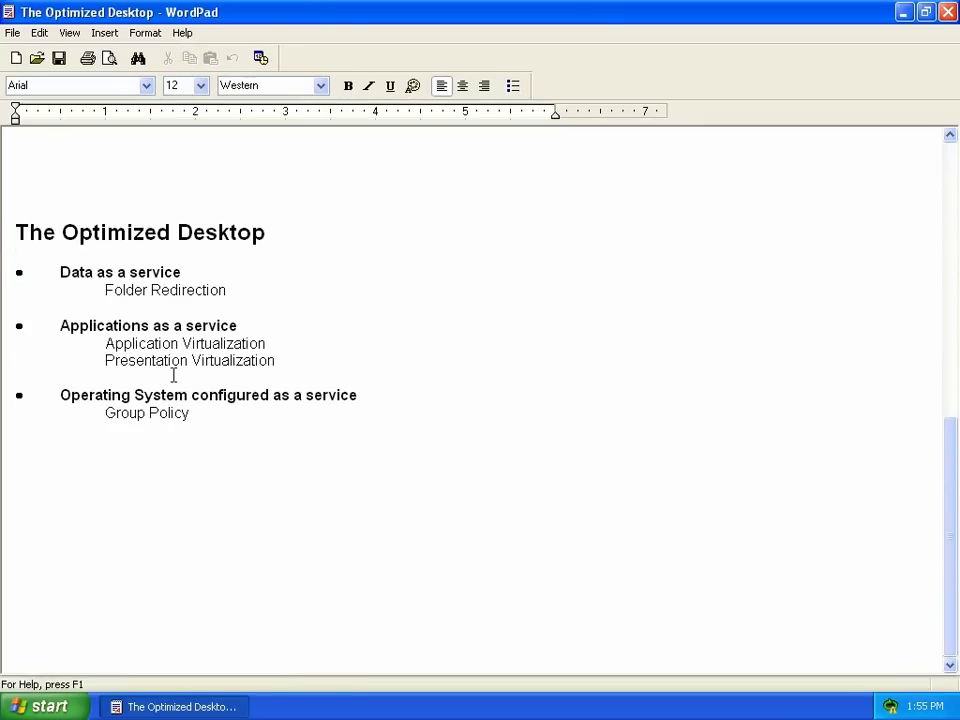
left_click(2, 240)
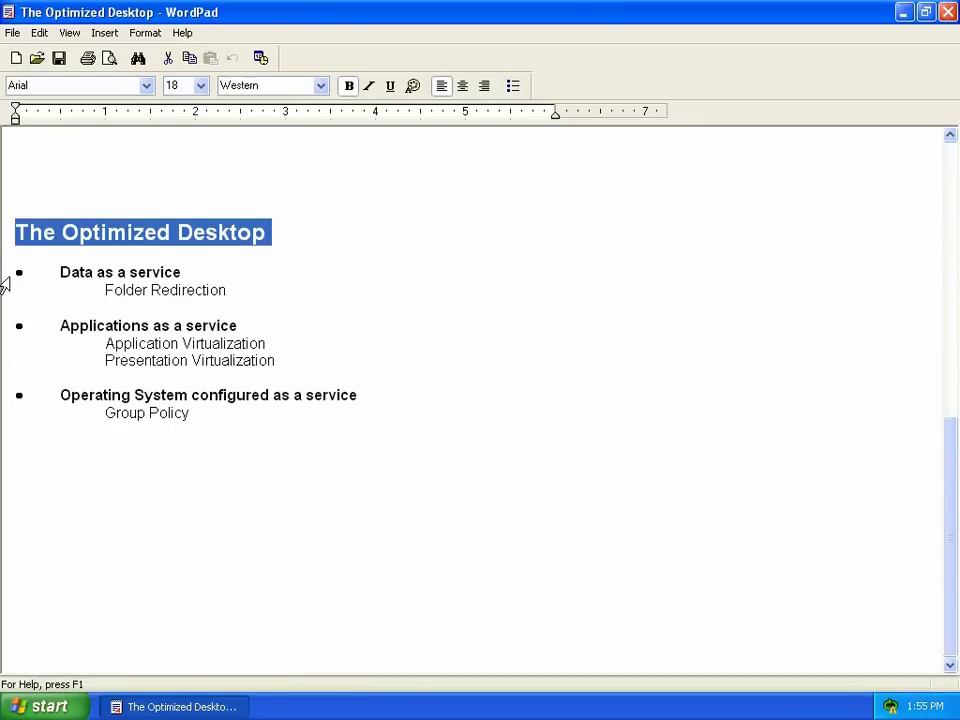
left_click(5, 276)
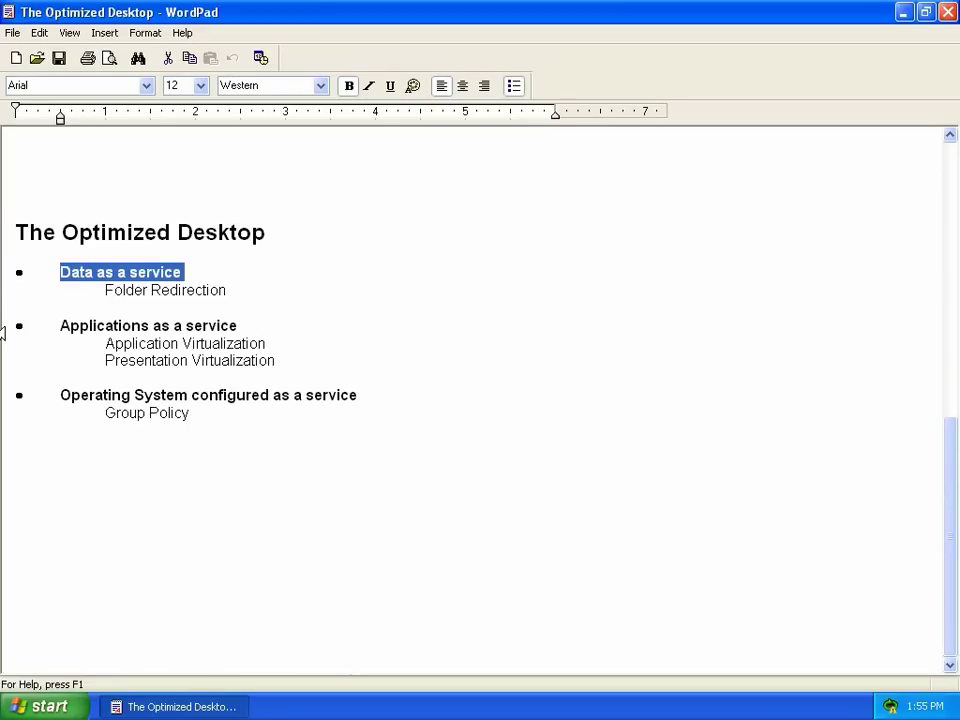
left_click(3, 330)
left_click(4, 401)
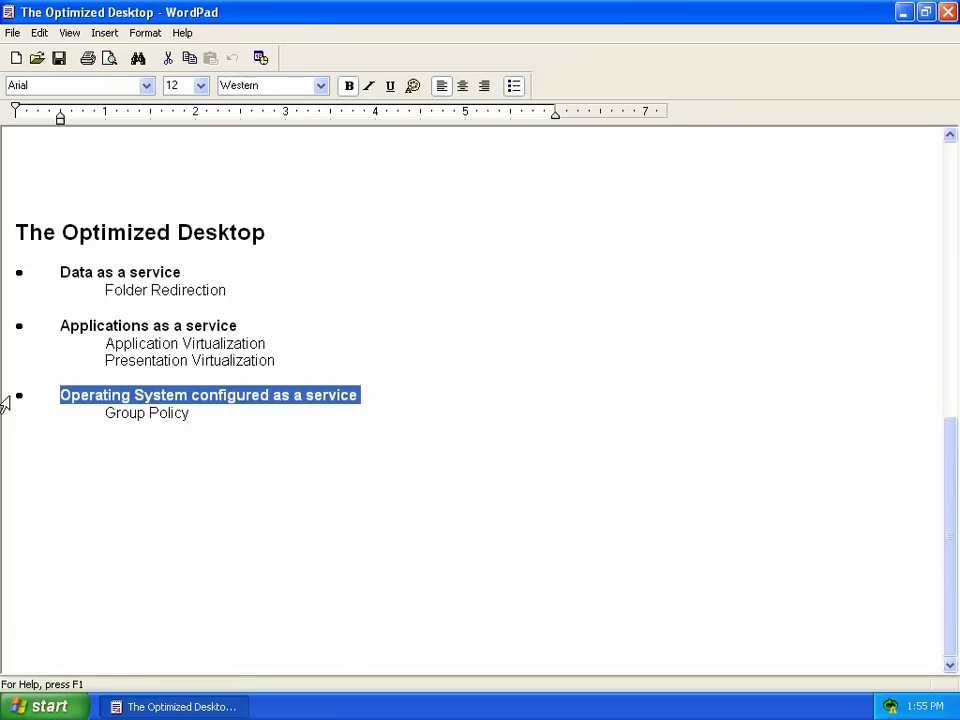
left_click(3, 281)
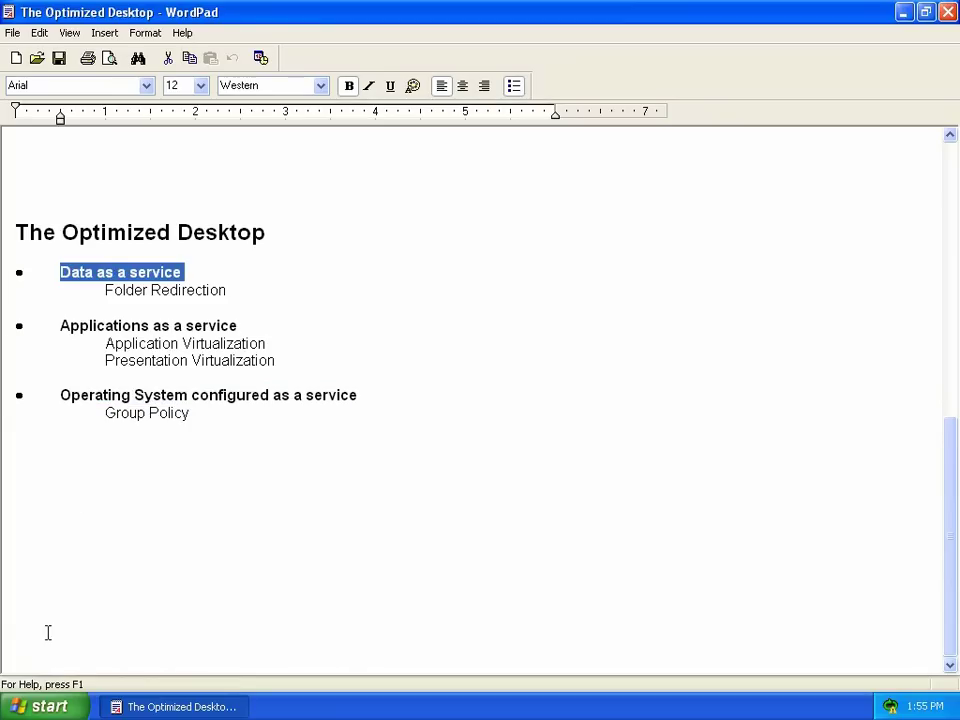
left_click(48, 707)
right_click(231, 343)
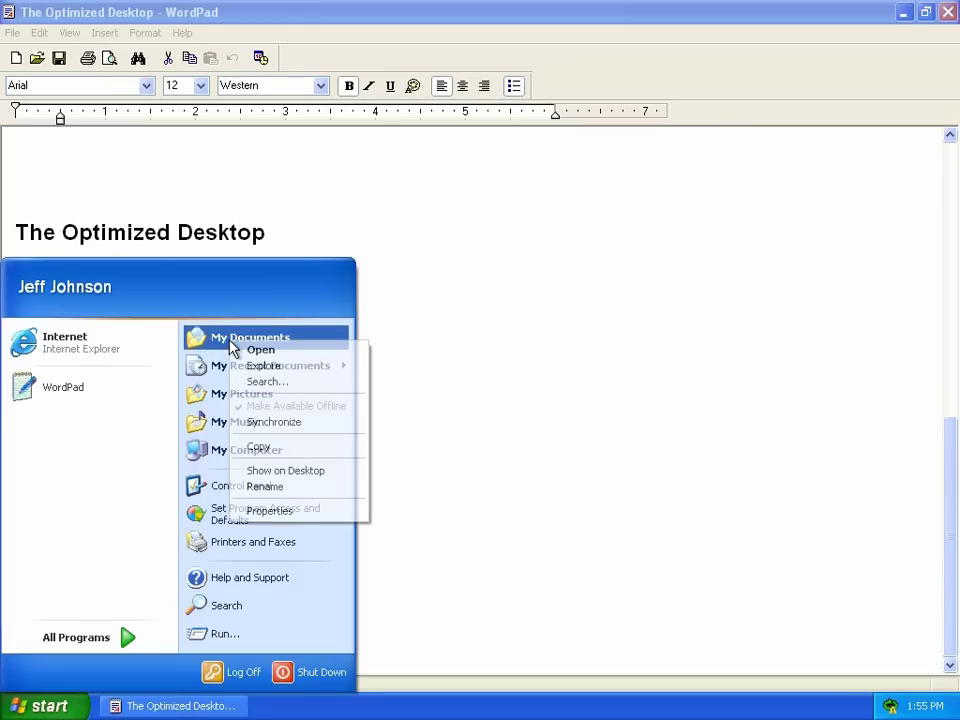
left_click(275, 512)
left_click_drag(332, 191, 621, 203)
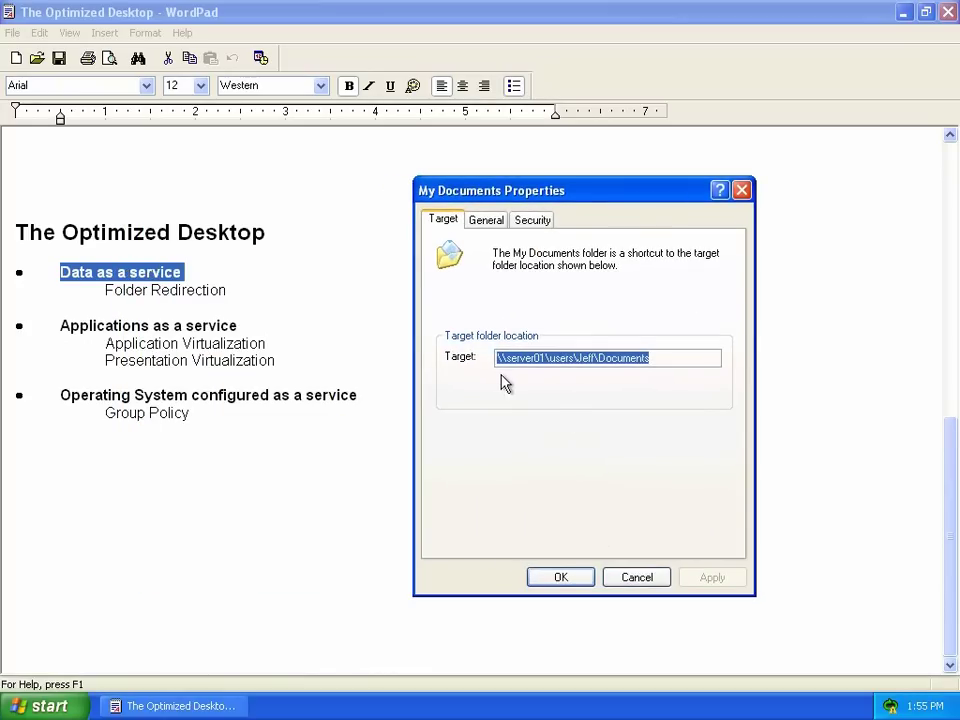
left_click(636, 578)
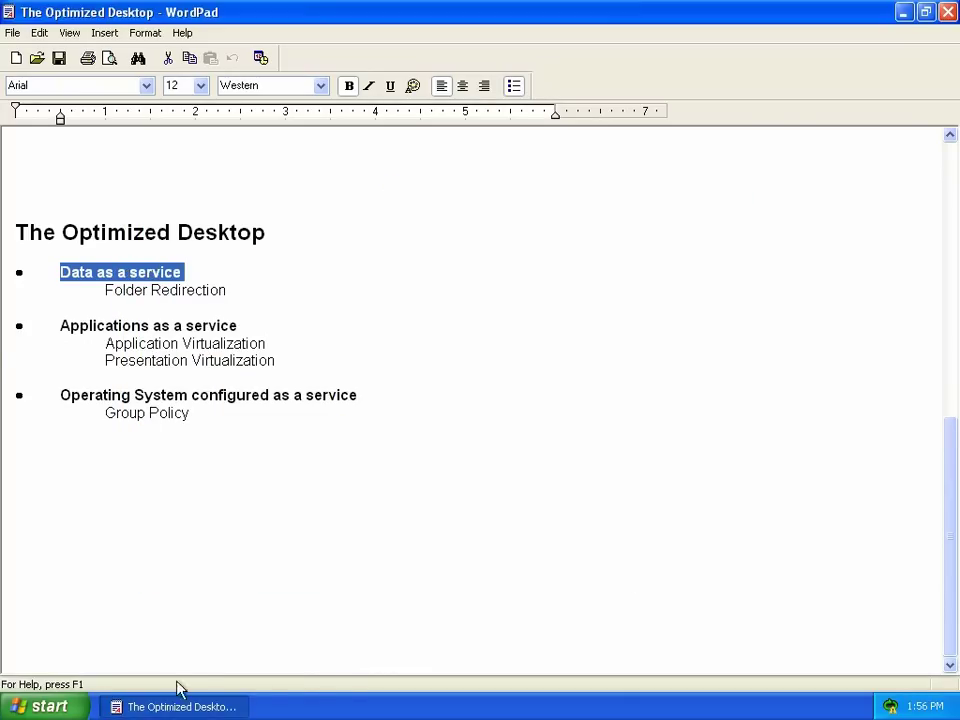
left_click(45, 707)
left_click(272, 339)
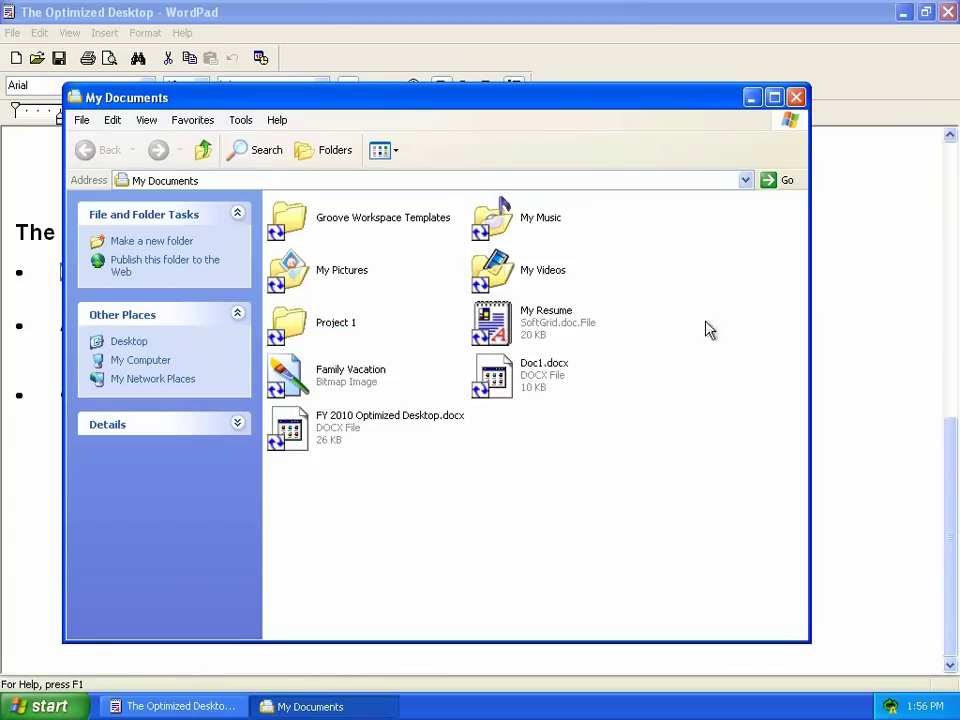
left_click(796, 98)
left_click_drag(62, 322, 293, 341)
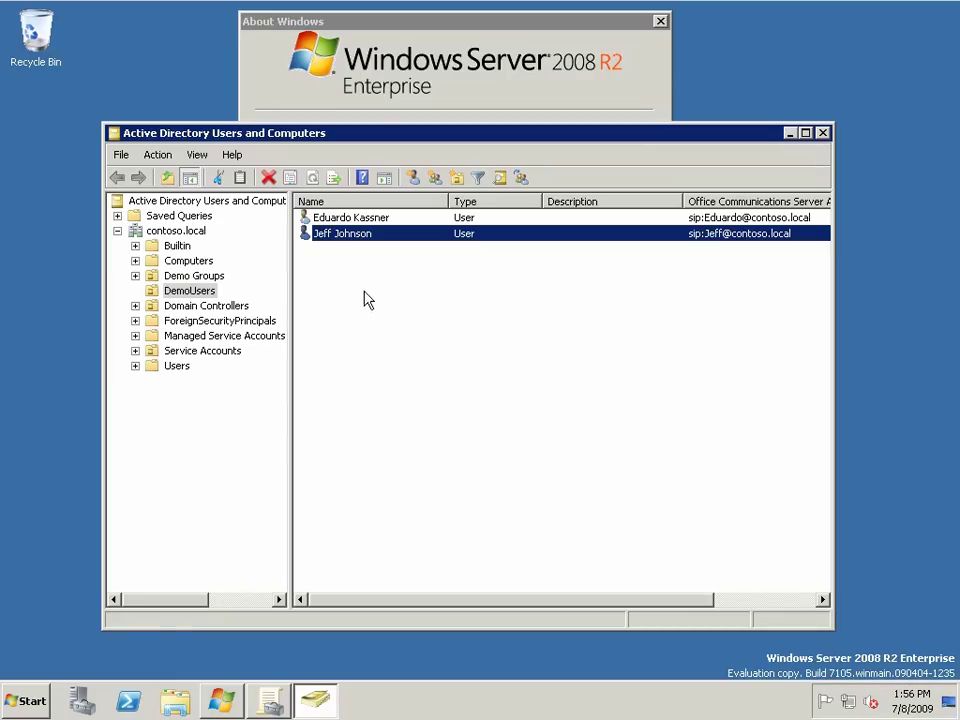
double_click(330, 236)
left_click(604, 212)
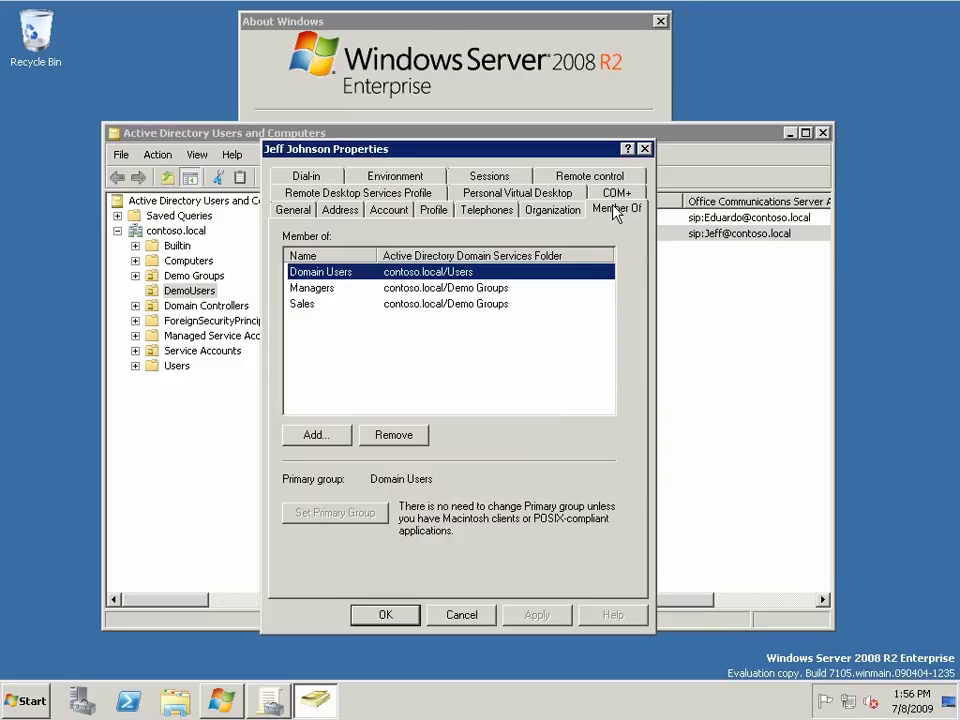
left_click(301, 289)
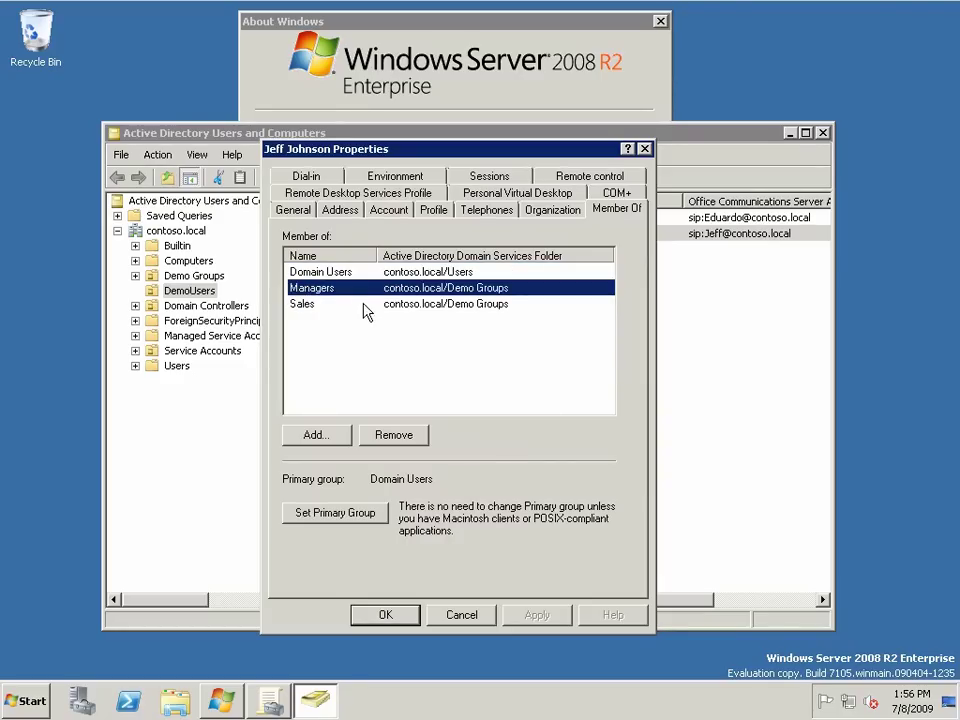
left_click(366, 306)
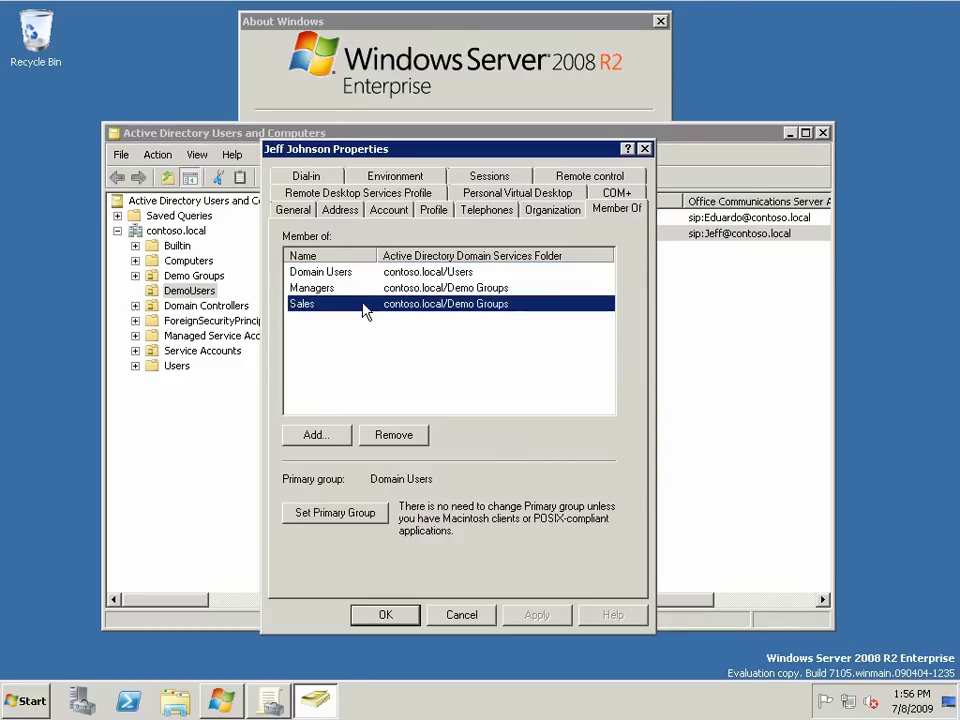
left_click(384, 616)
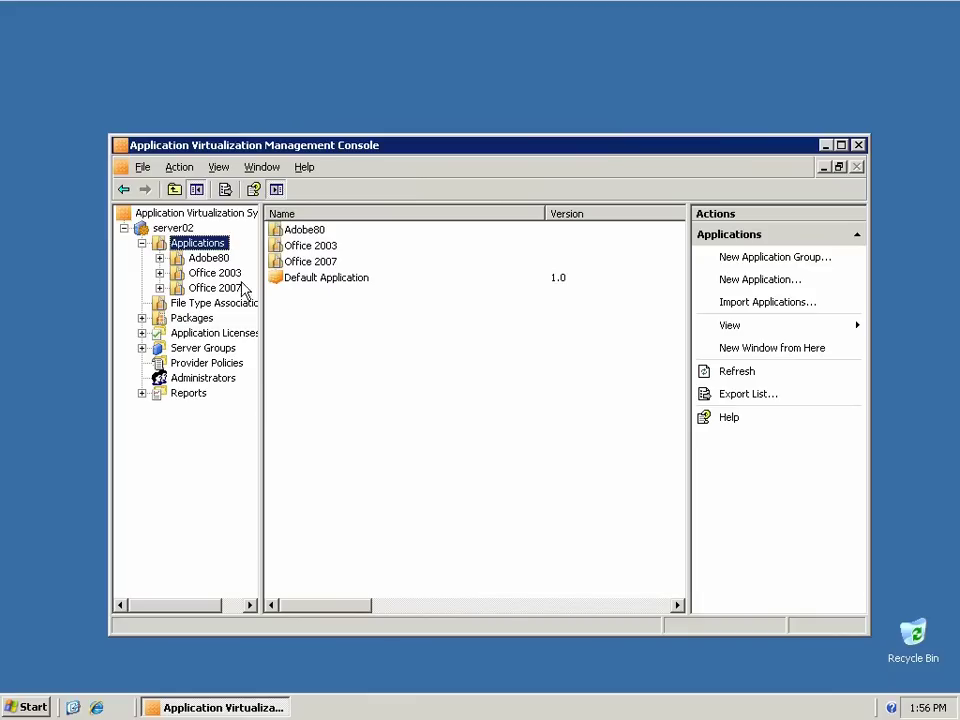
left_click(200, 259)
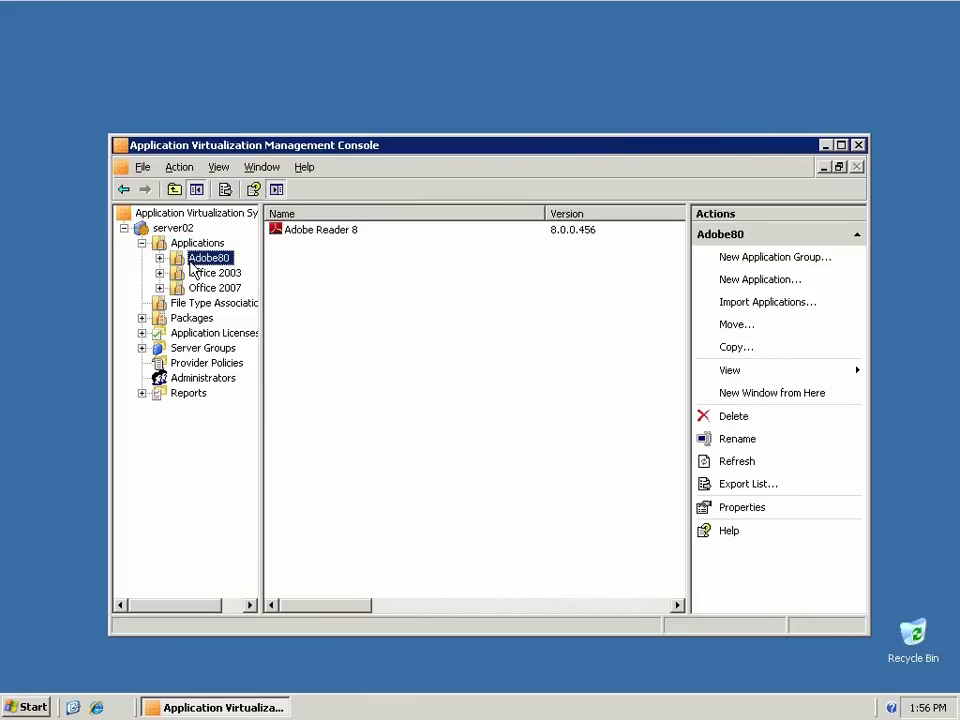
Step: Review which groups have access permissions for the Adobe80 application package
right_click(193, 262)
left_click(240, 471)
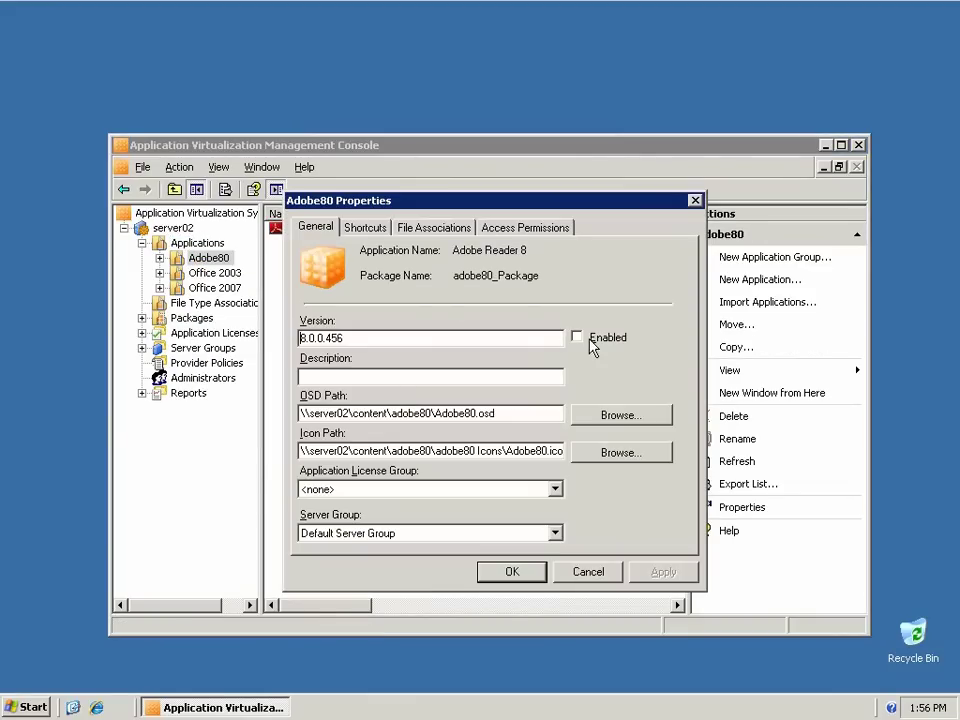
left_click(520, 228)
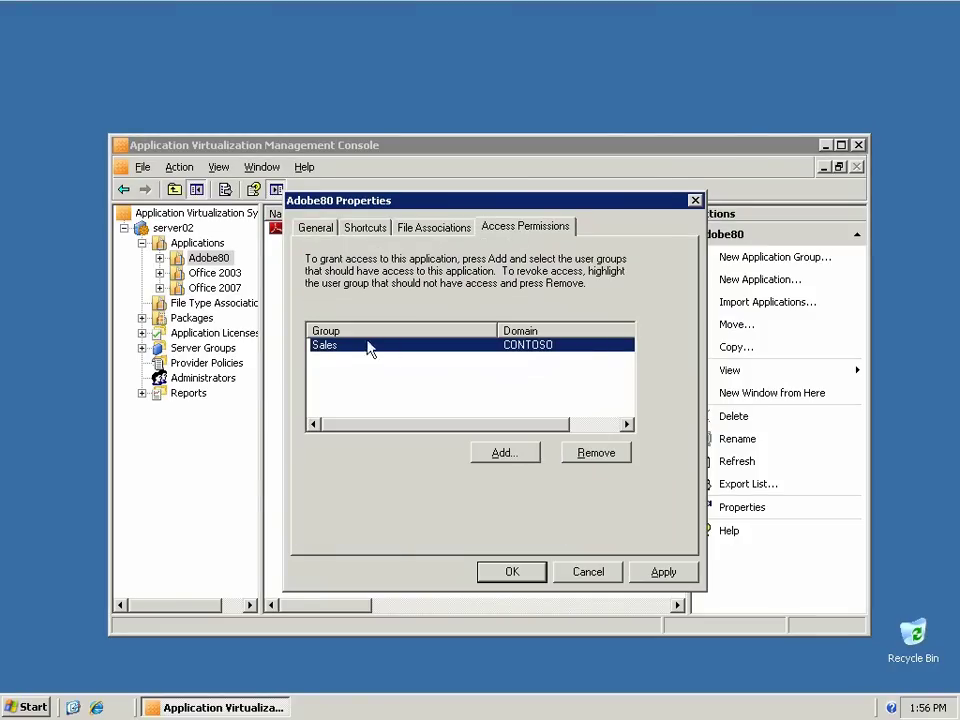
left_click(509, 575)
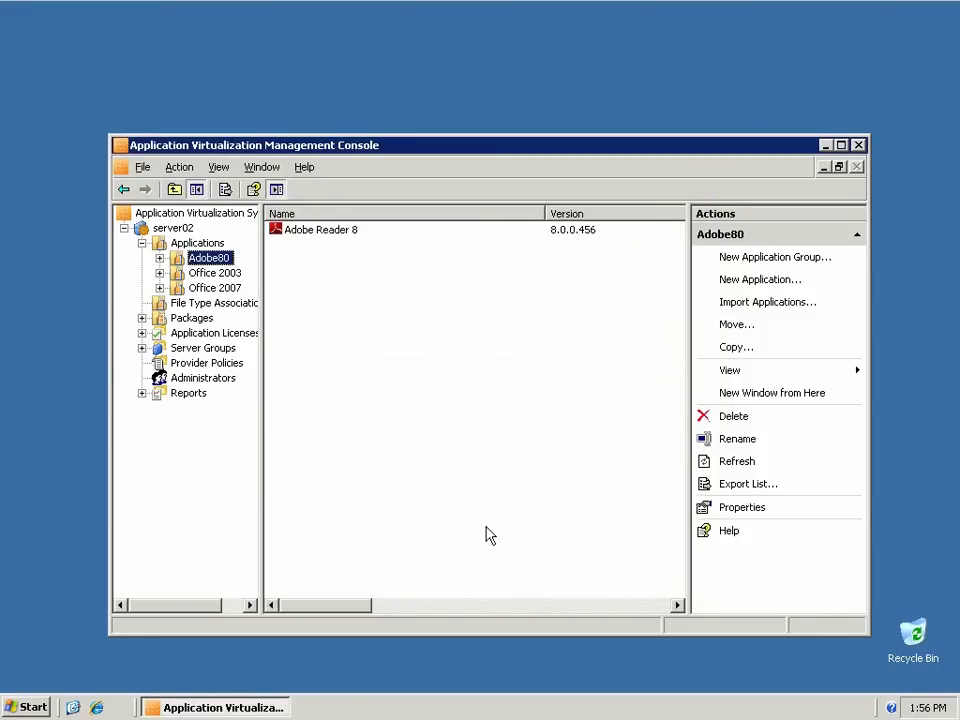
Step: Review Office 2003 access permissions, checking the Sales group
left_click(228, 274)
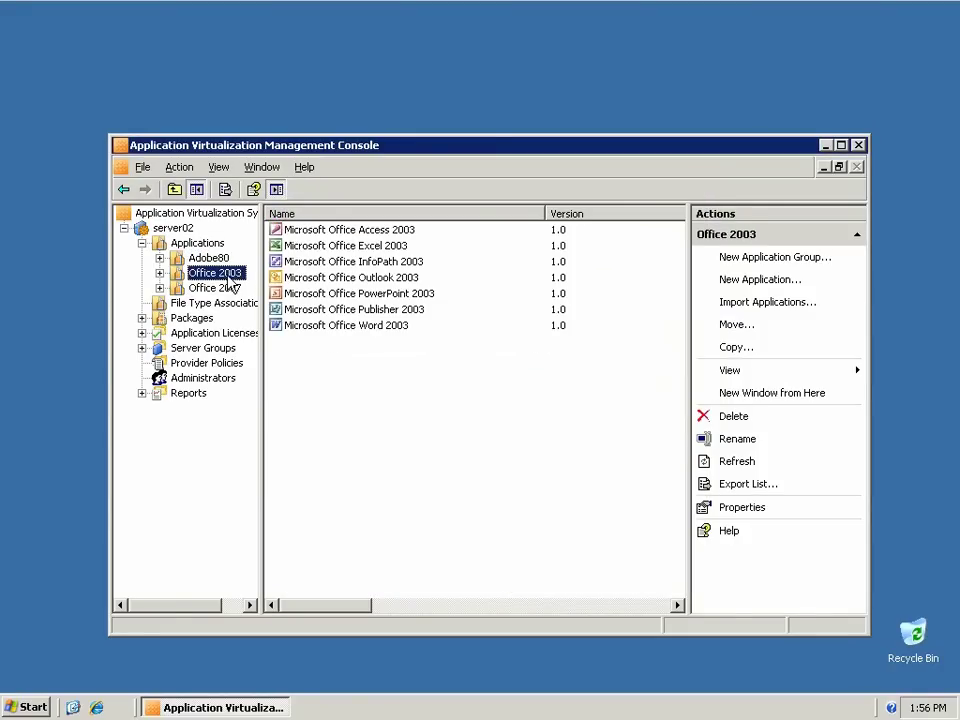
right_click(229, 282)
left_click(262, 484)
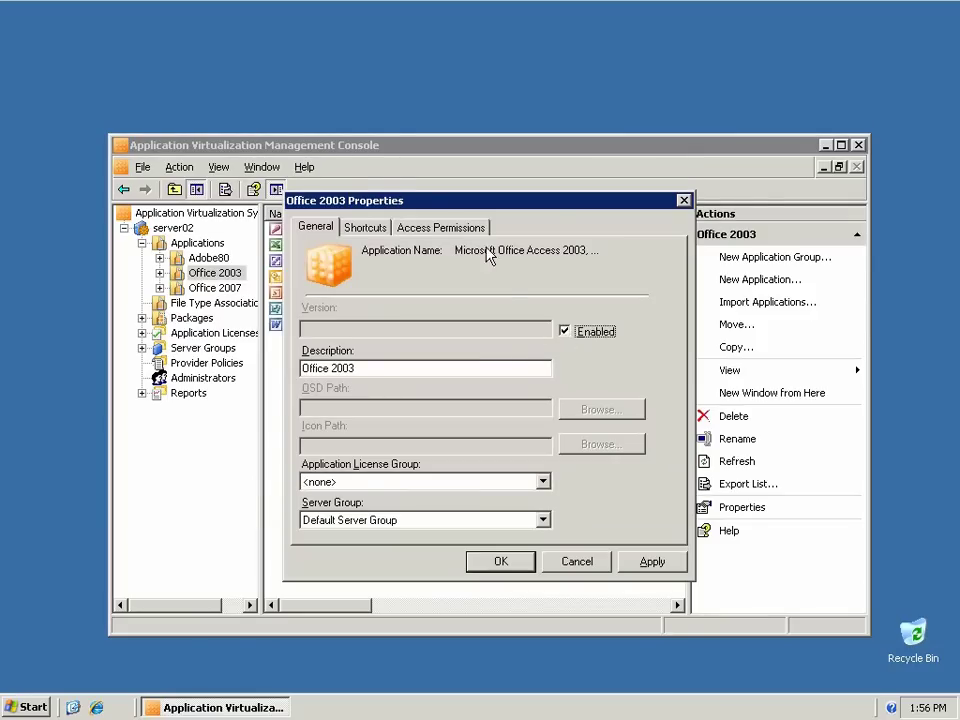
left_click(447, 228)
left_click(364, 362)
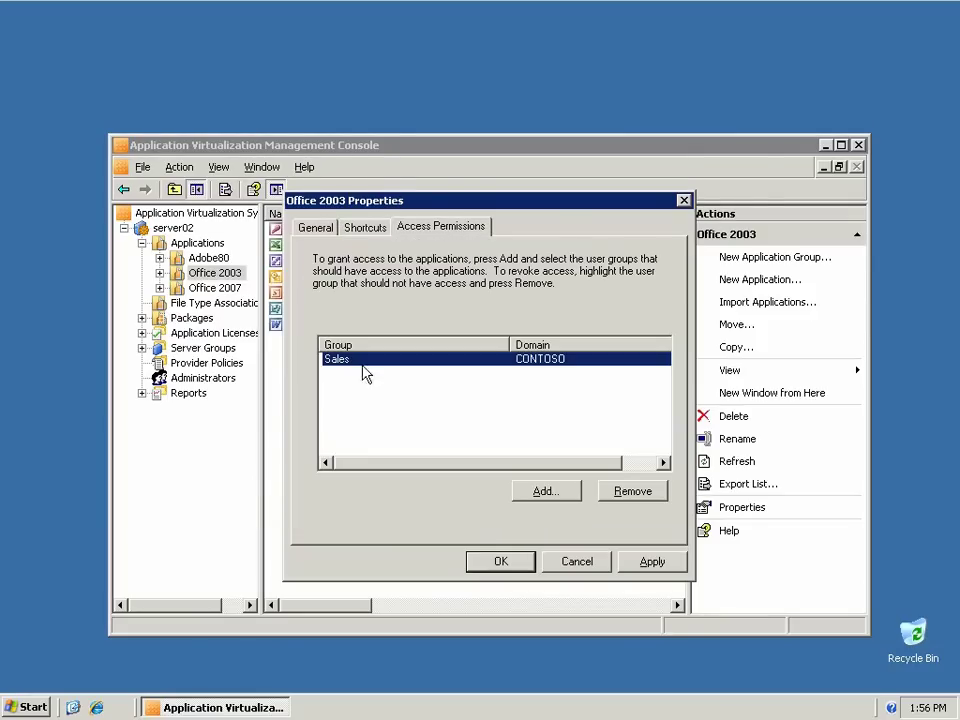
left_click(497, 561)
Step: Confirm Office 2007 access permissions grant the CONTOSO Managers group
left_click(213, 290)
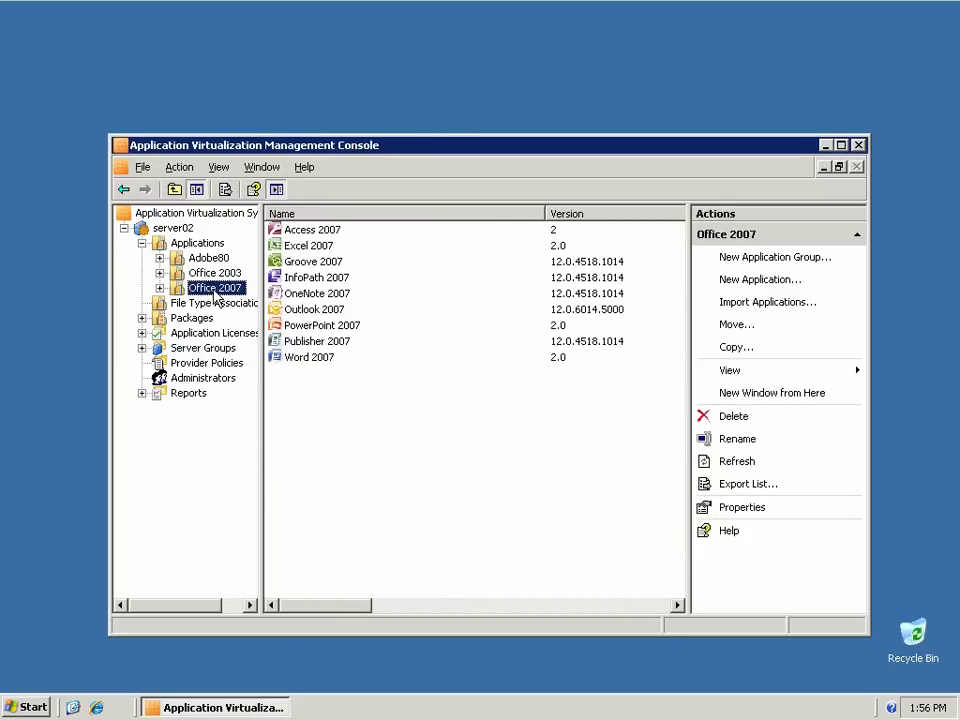
right_click(229, 291)
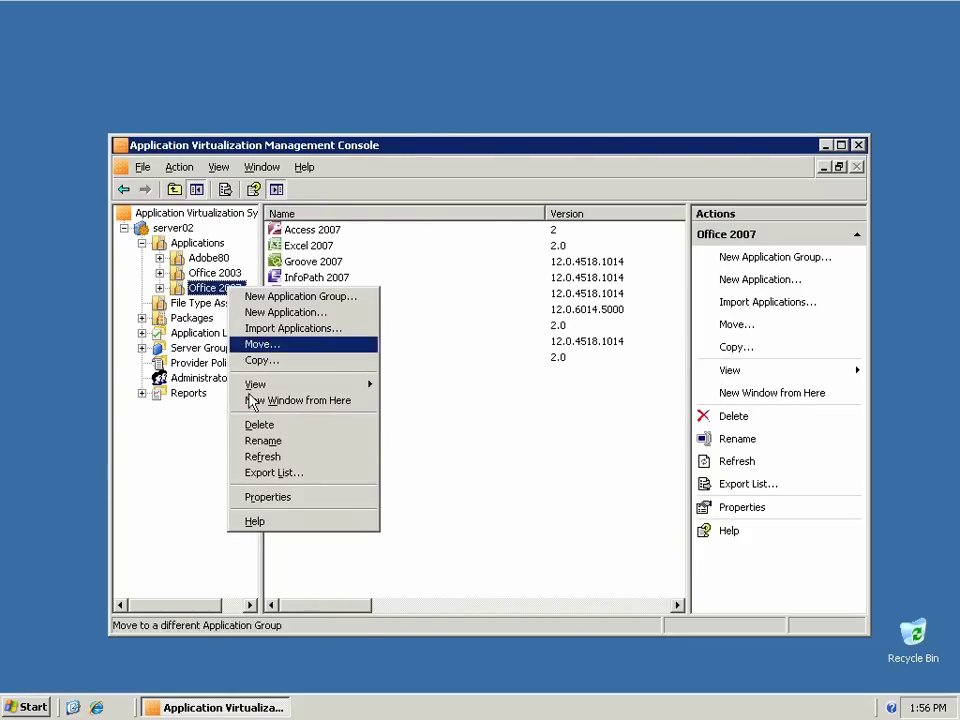
left_click(275, 495)
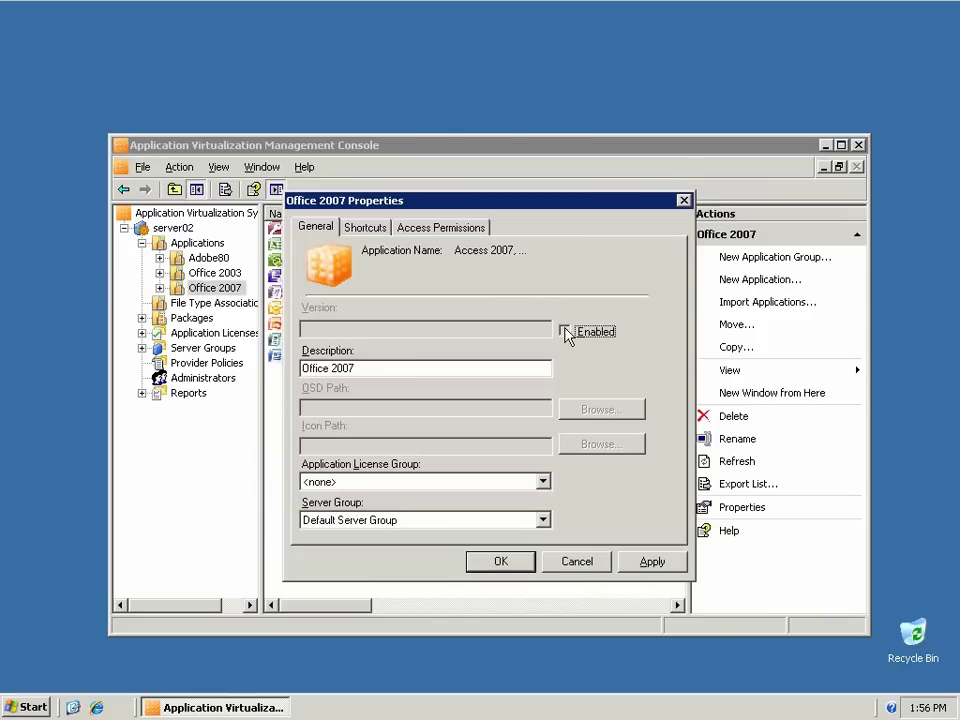
left_click(459, 228)
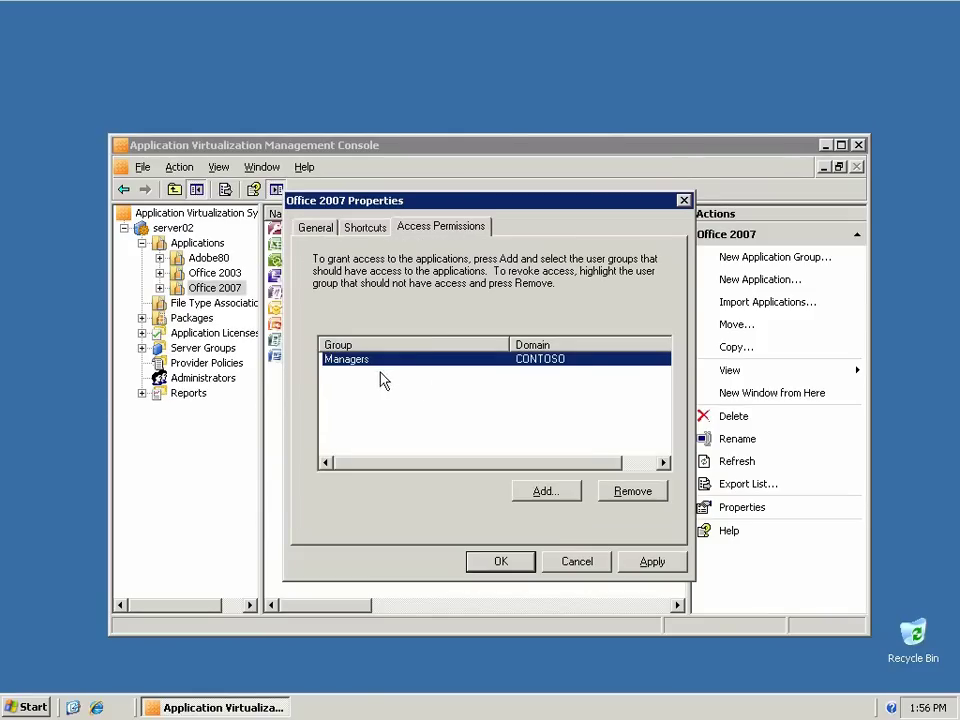
left_click(492, 563)
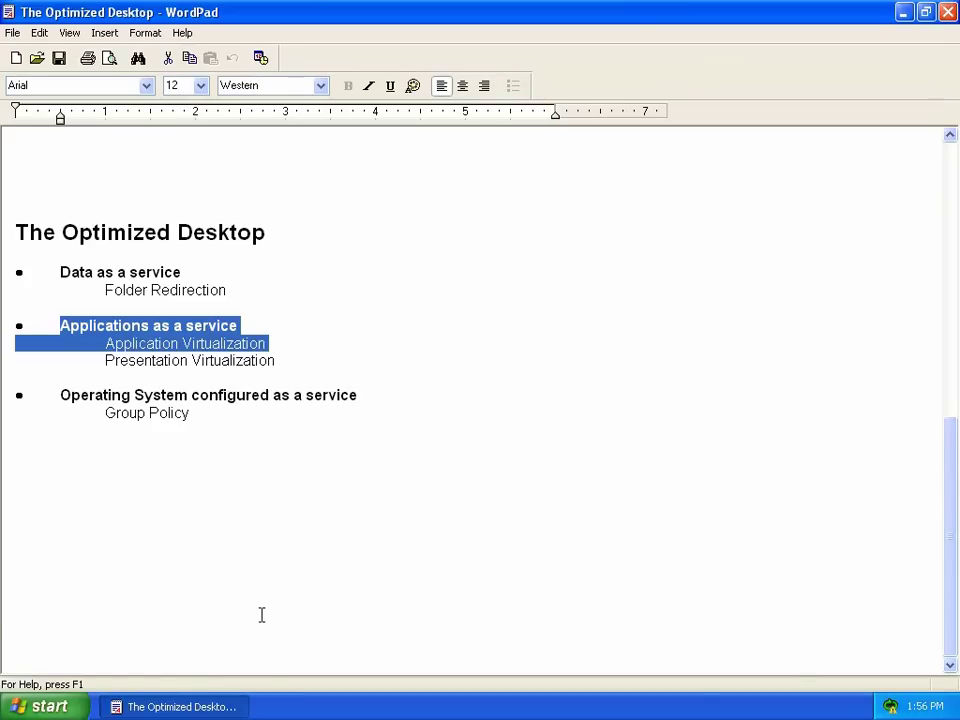
Step: Show the Windows XP Start menu's All Programs list
left_click(259, 617)
left_click(42, 706)
left_click(86, 640)
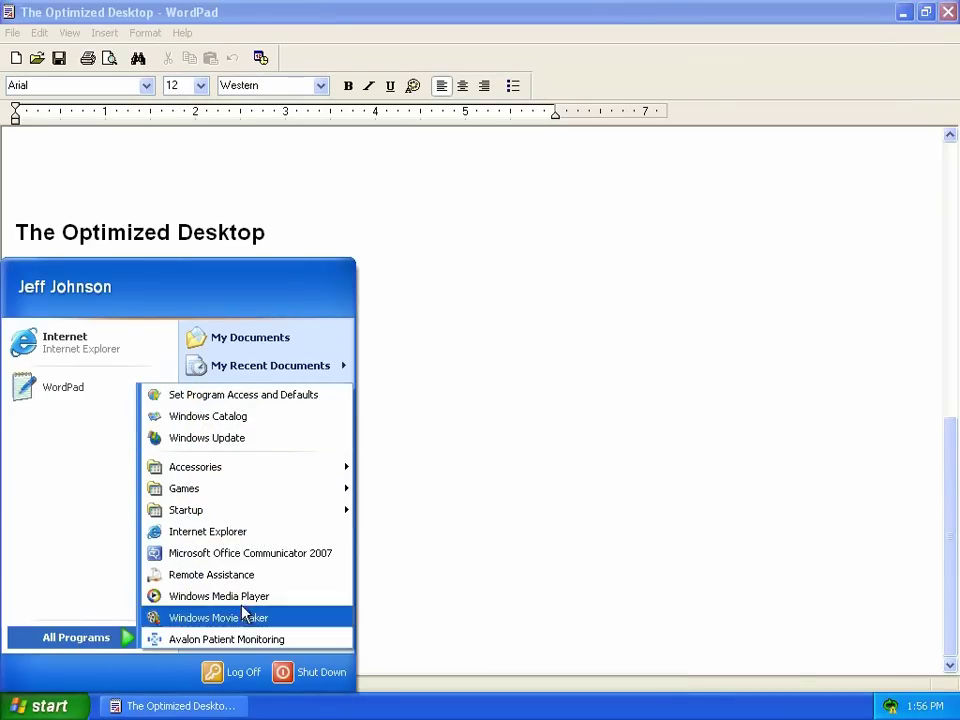
Step: Open the Start Menu's Programs > Office 2007 folder in Explorer and launch Word 2007
right_click(82, 637)
left_click(106, 641)
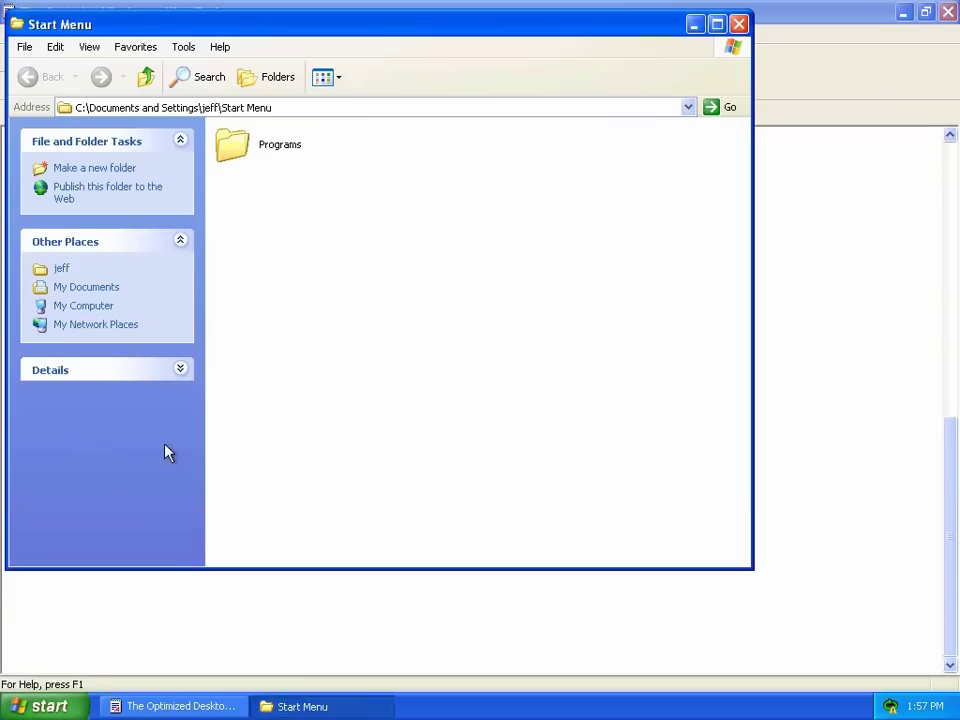
double_click(226, 146)
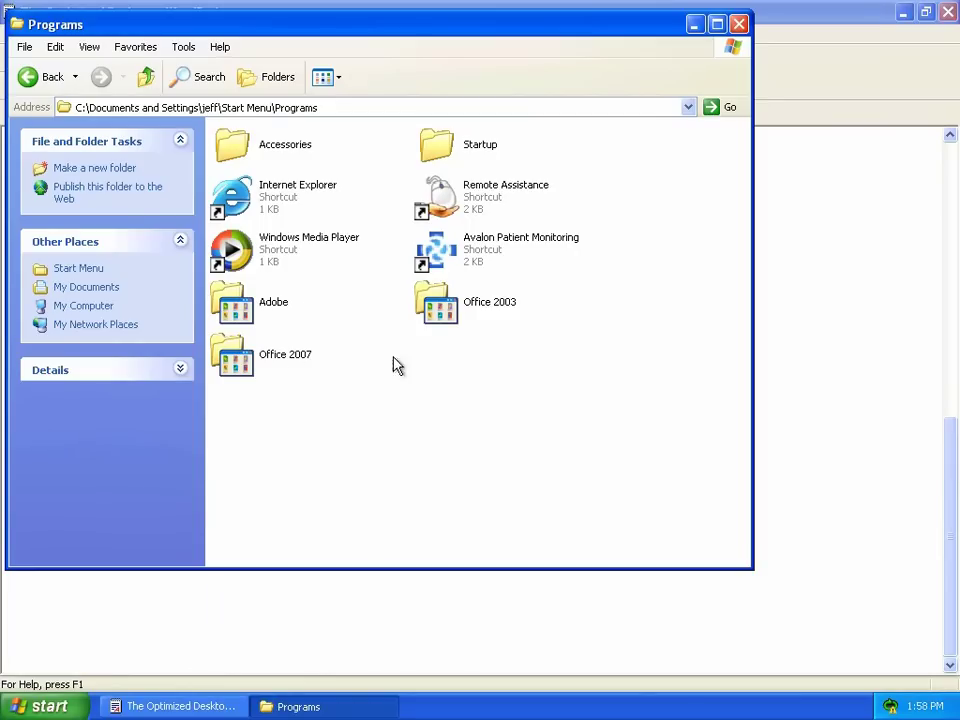
double_click(249, 371)
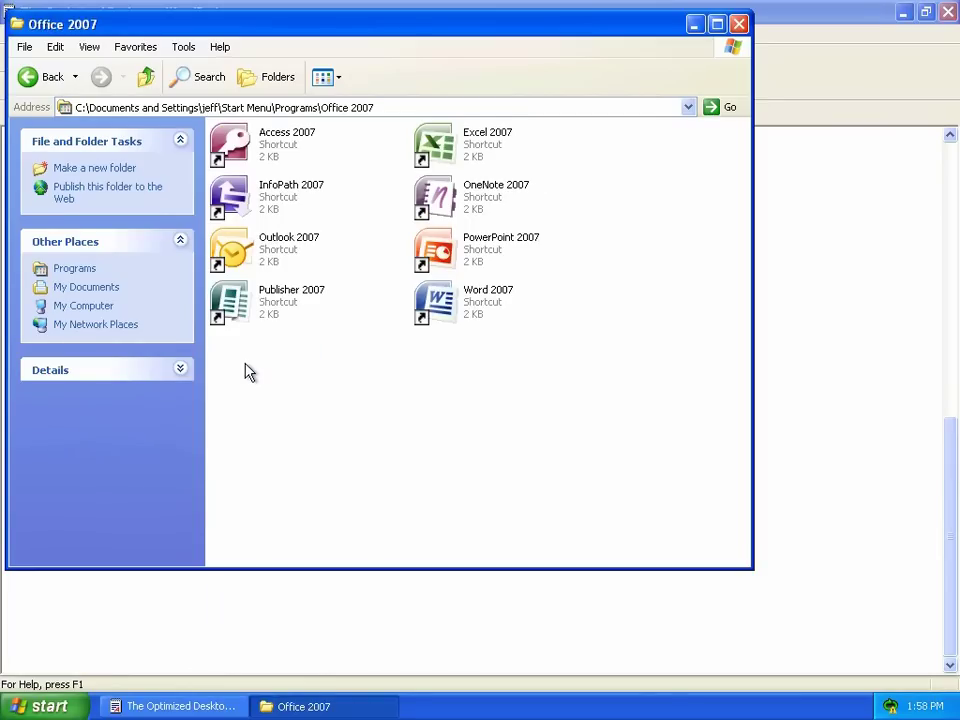
double_click(474, 305)
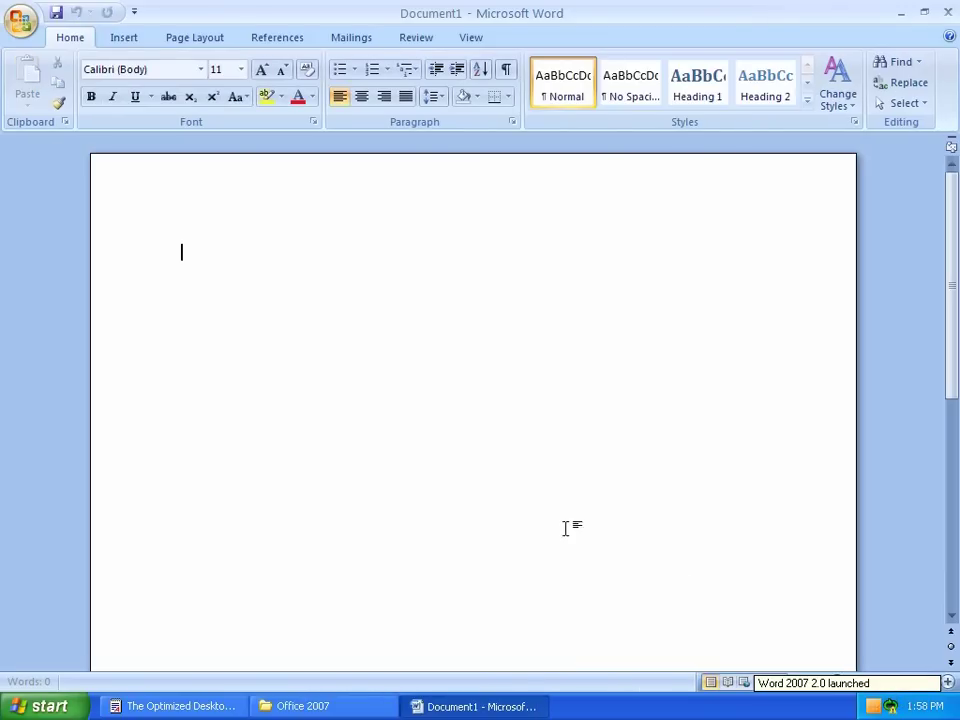
left_click(27, 36)
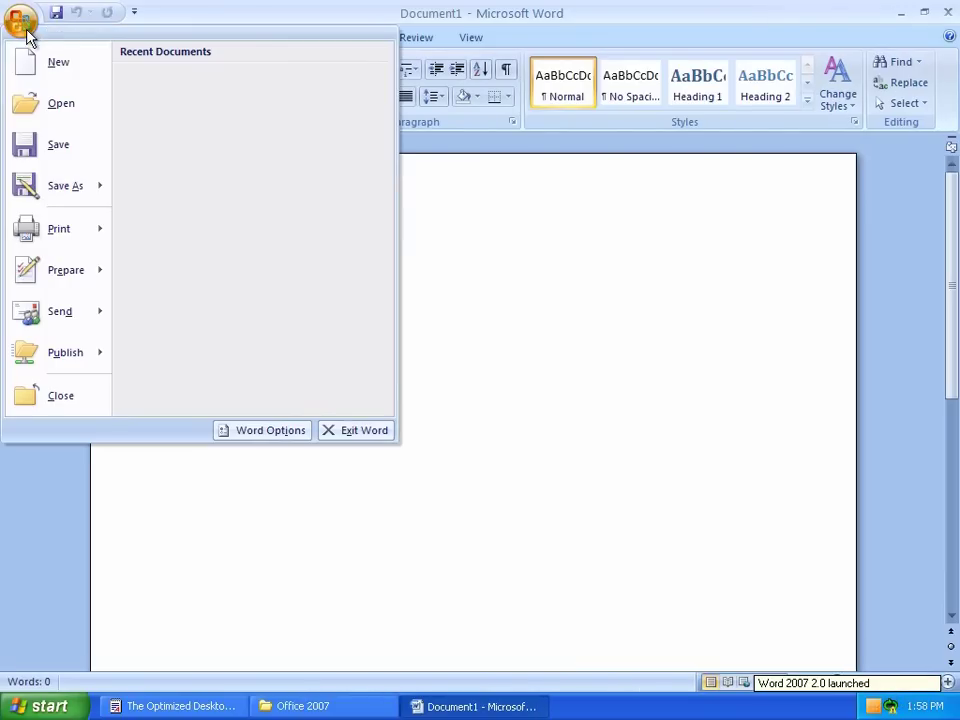
Step: Open the FY 2010 Optimized Desktop document in Word 2007
left_click(45, 102)
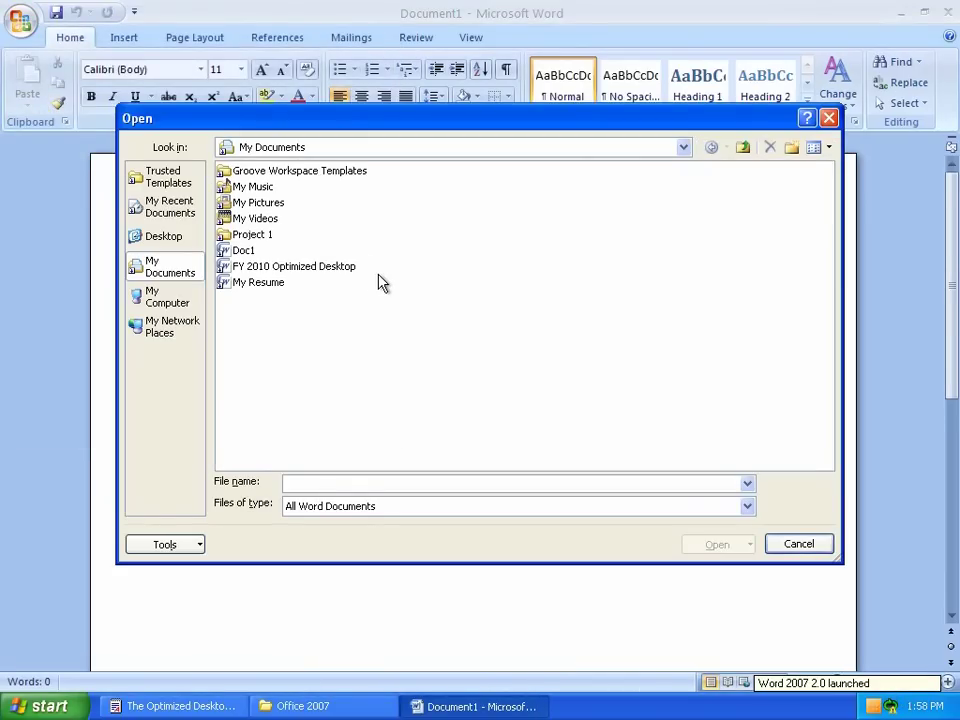
double_click(330, 267)
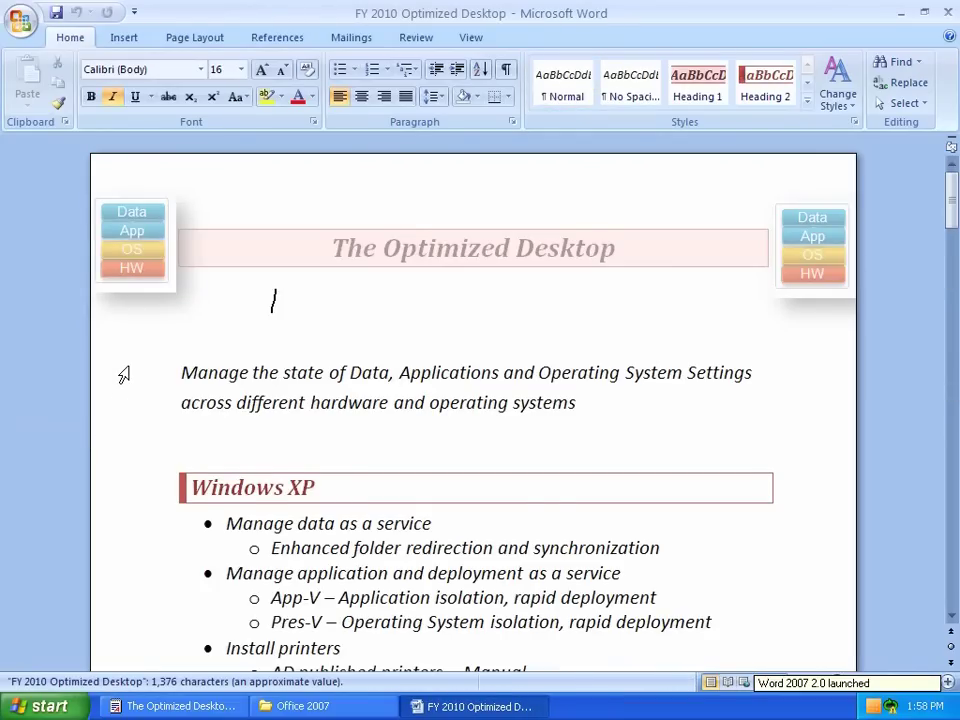
scroll(124, 375, "down", 3)
Step: Bold the four outline lines from Manage data through App-V, then select the Pres-V line
left_click_drag(122, 395, 128, 464)
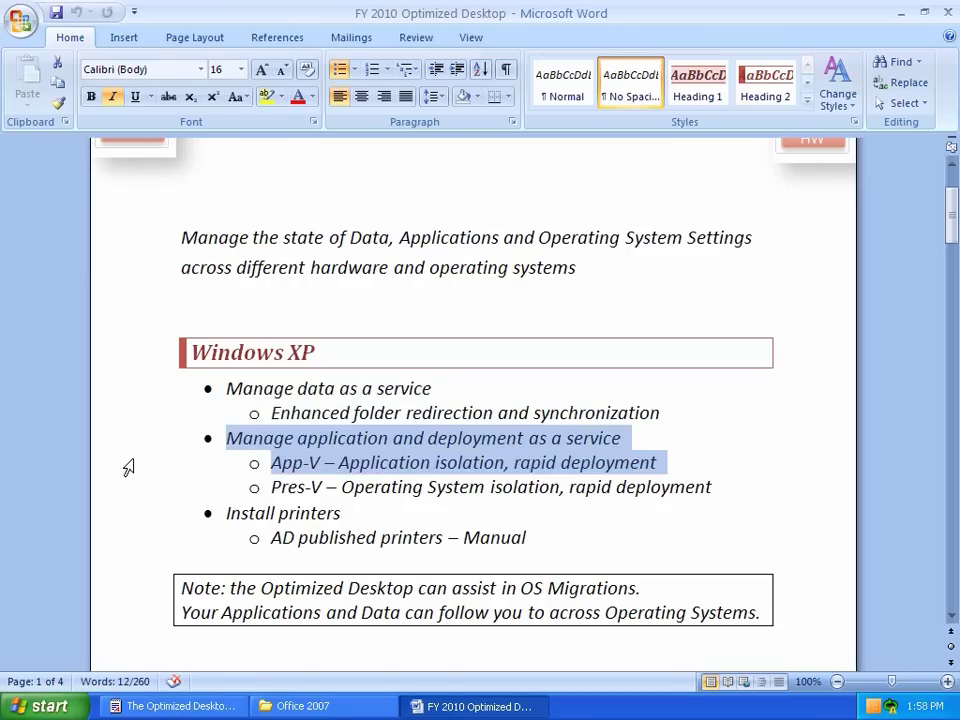
left_click_drag(112, 393, 110, 463)
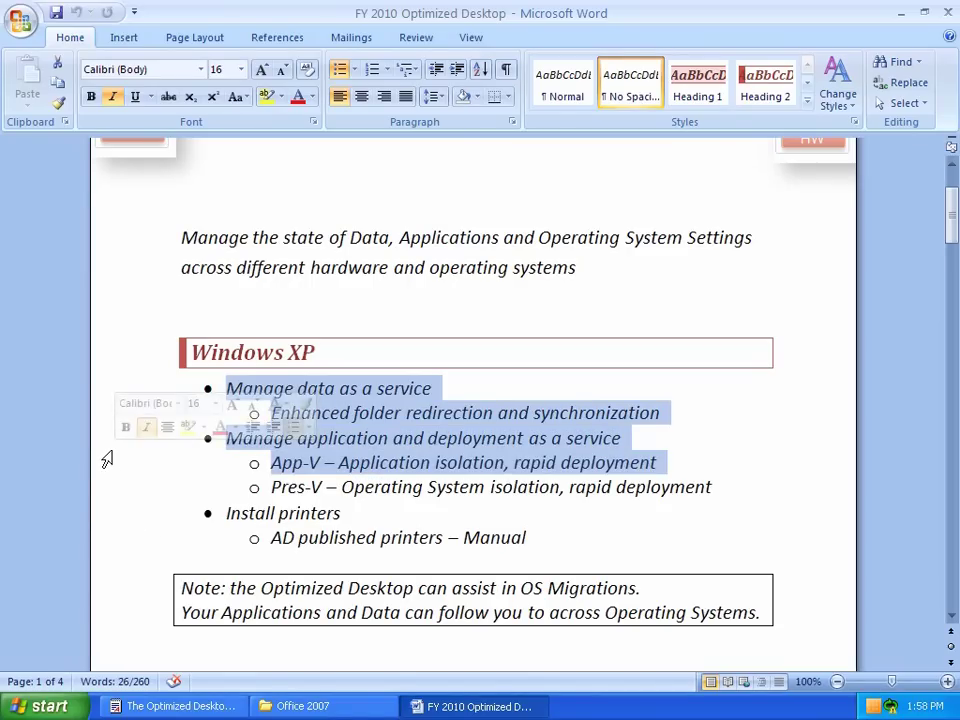
key("ctrl+b")
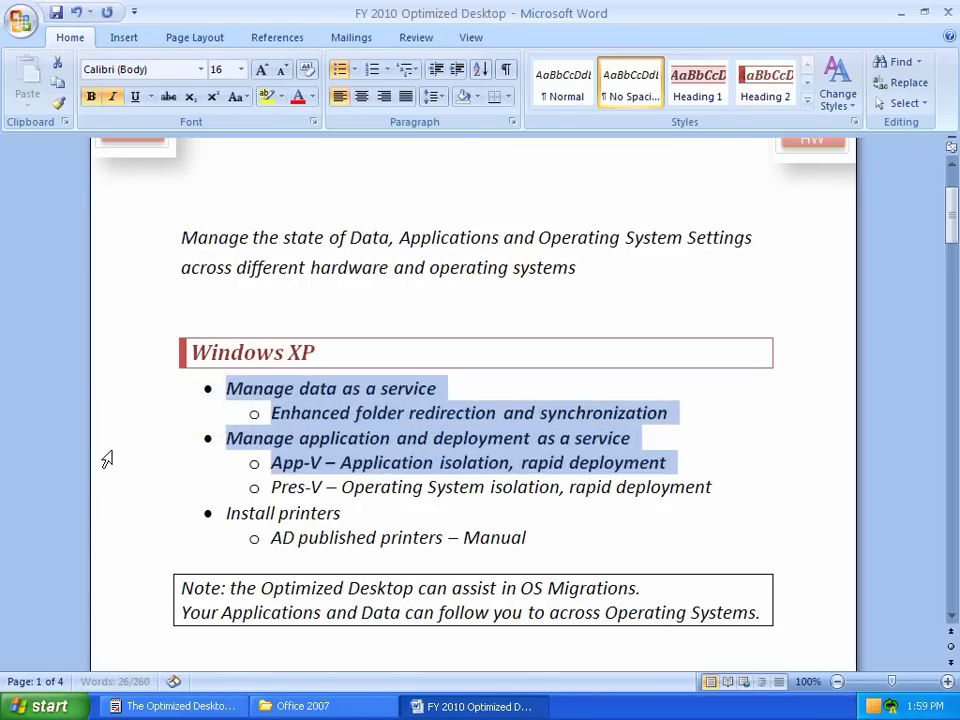
scroll(107, 459, "down", 1)
left_click(98, 443)
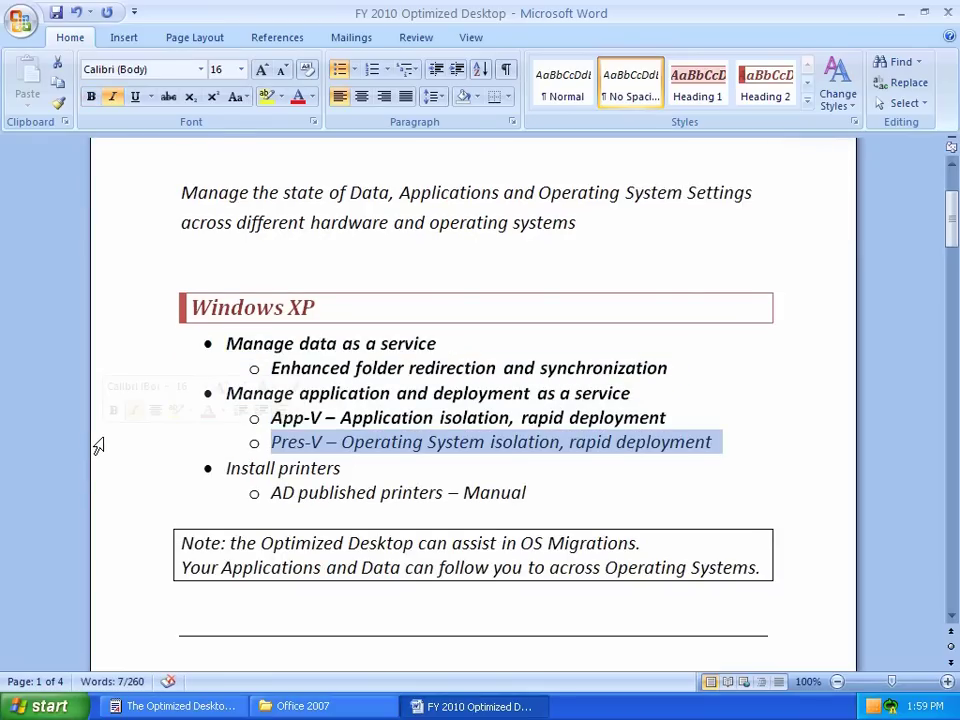
left_click(48, 707)
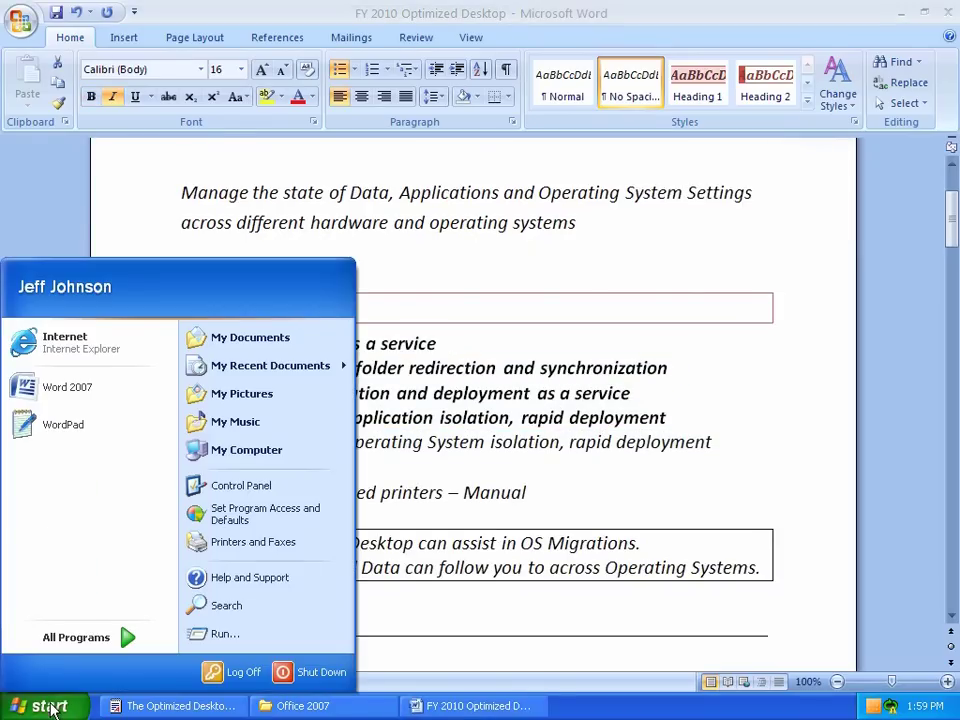
left_click(75, 640)
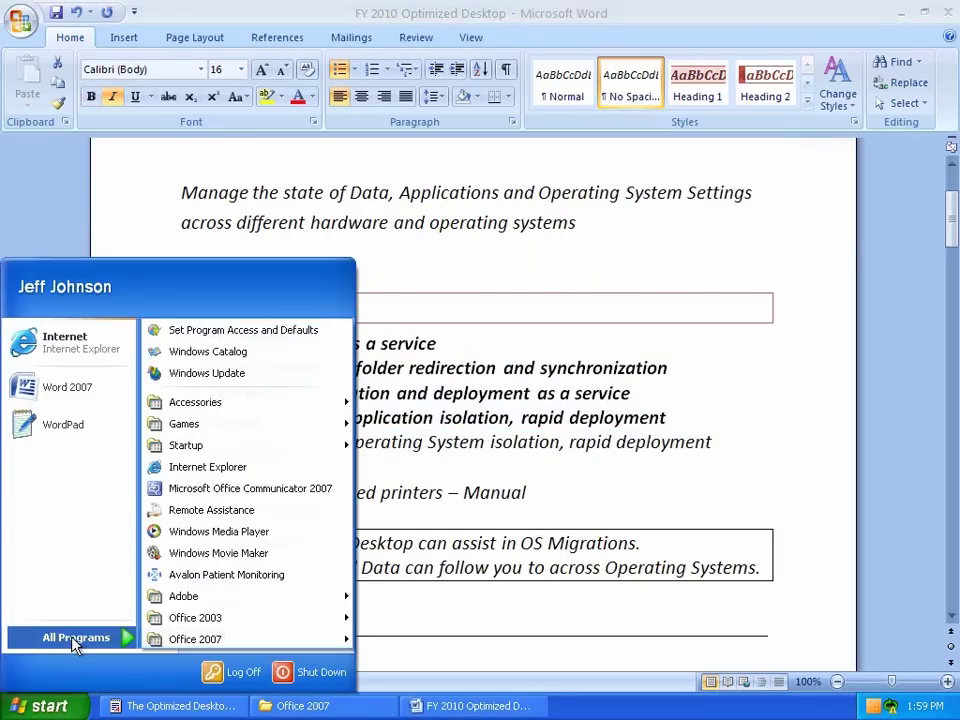
left_click(236, 577)
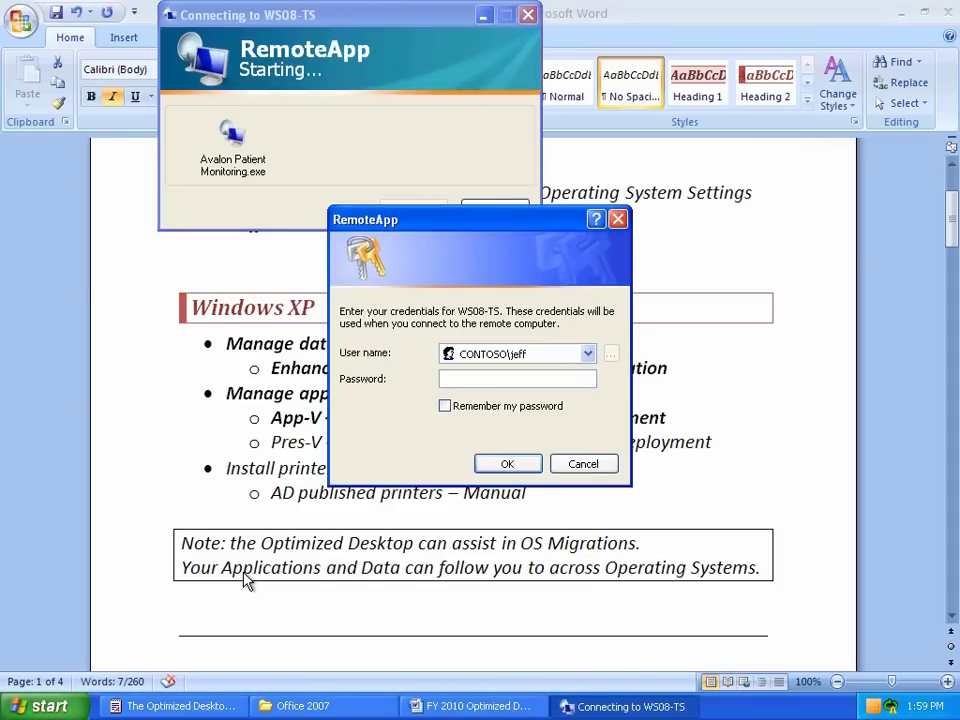
type("••••••••")
key("Return")
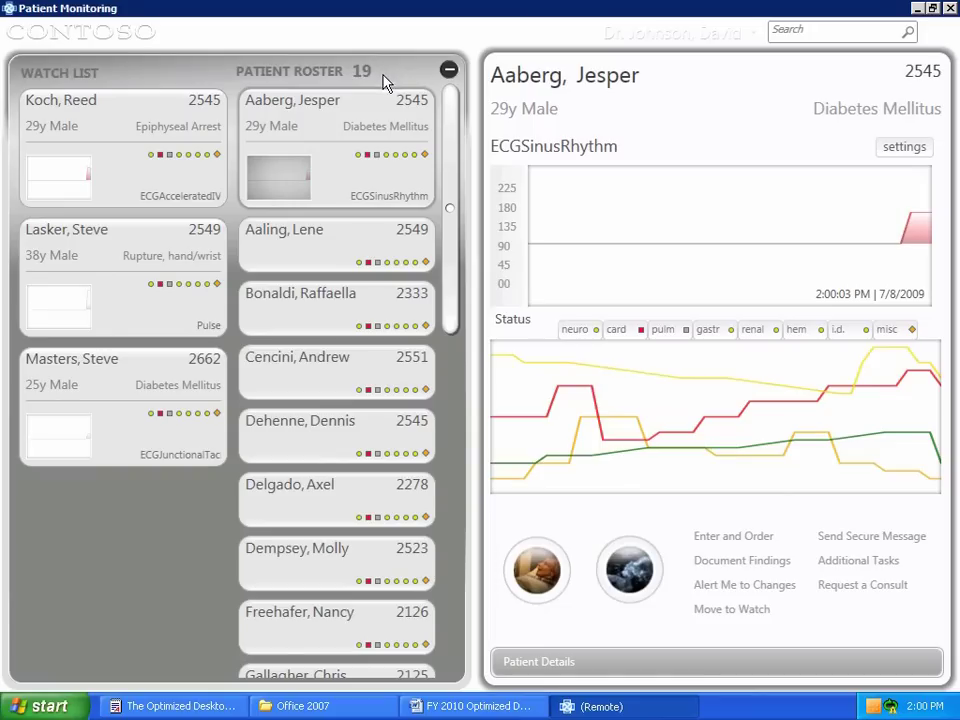
left_click(338, 264)
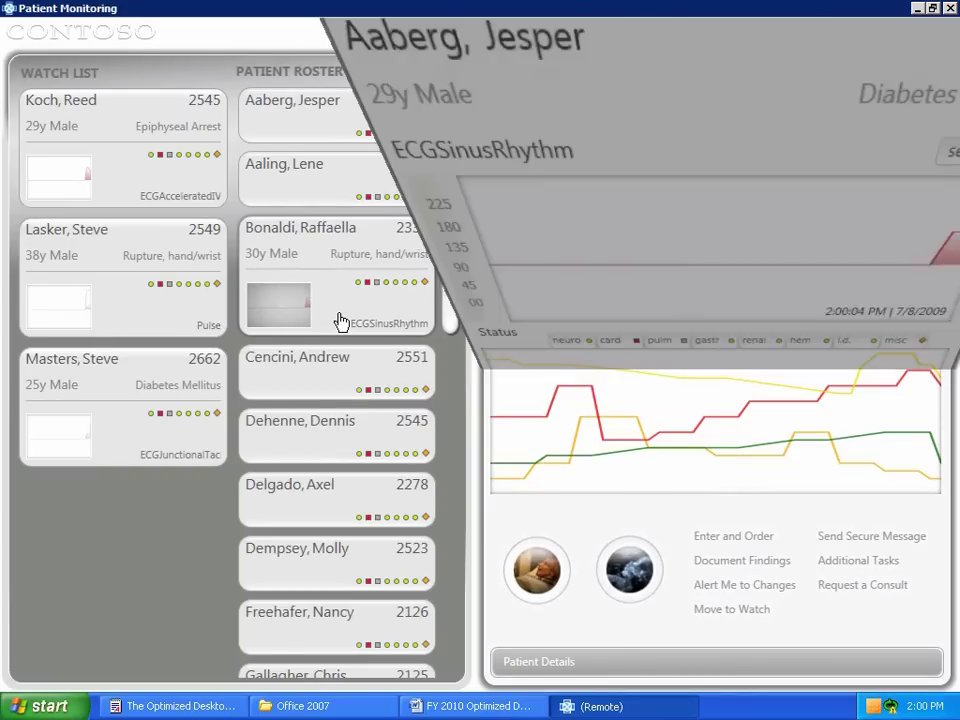
left_click(328, 428)
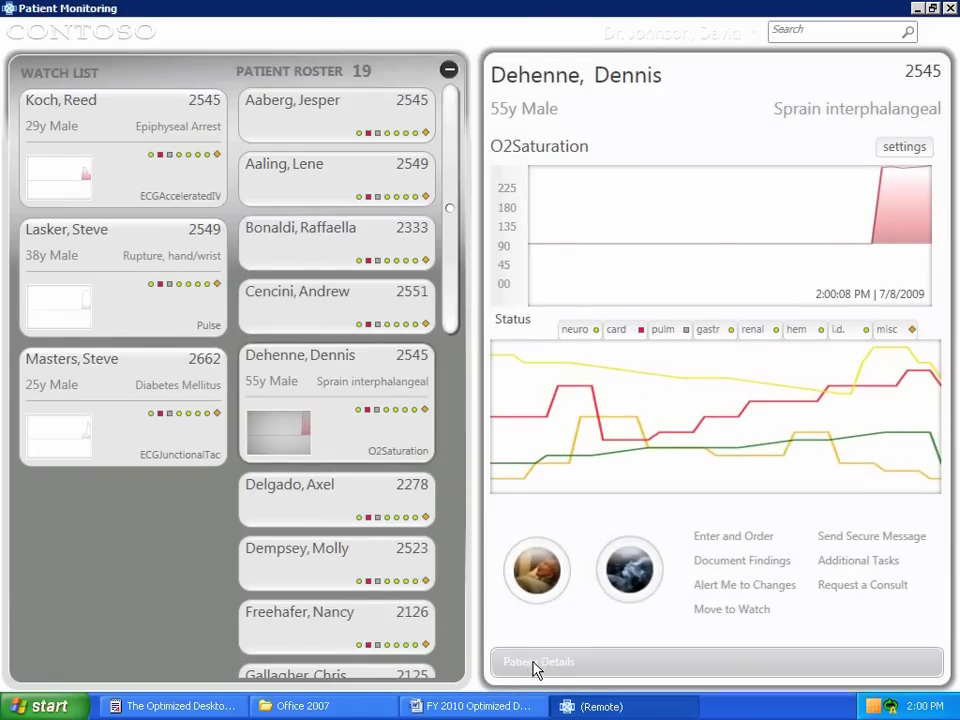
left_click(535, 663)
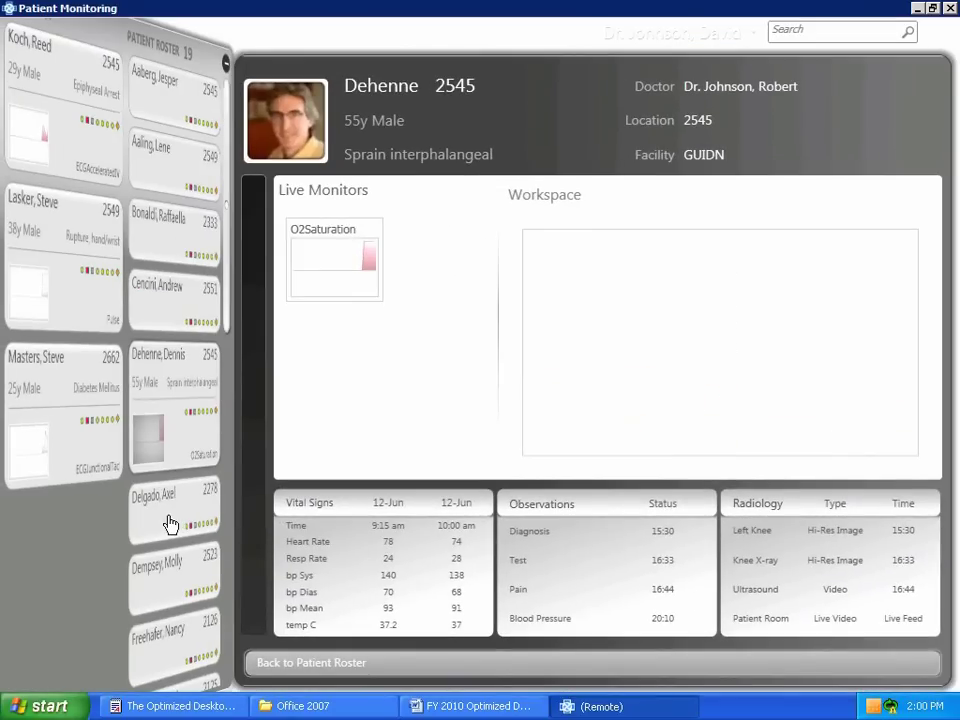
left_click(170, 525)
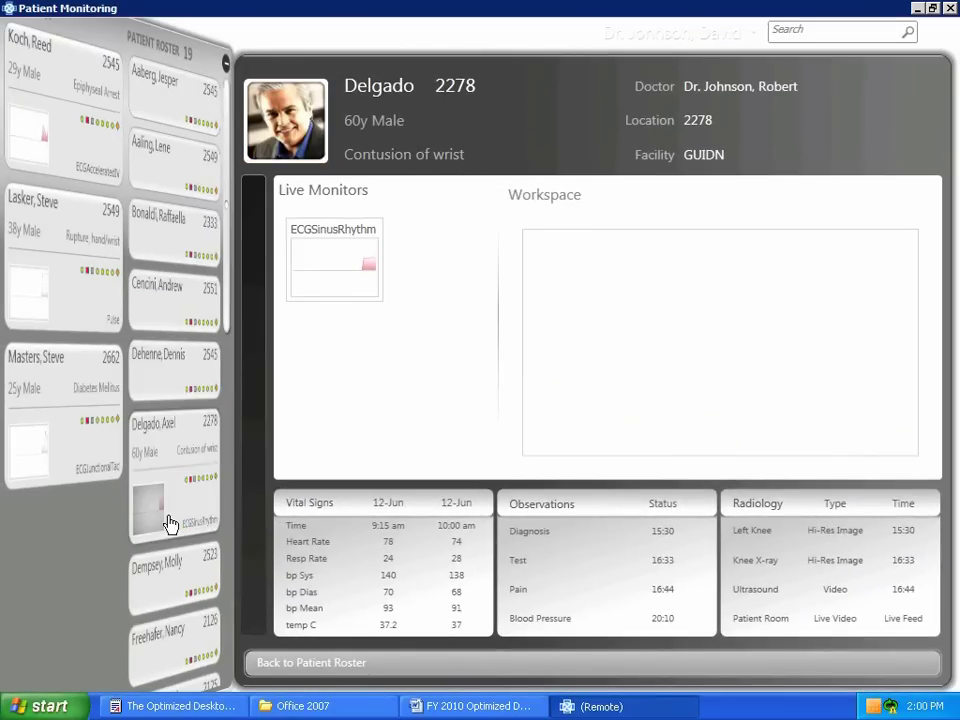
left_click(190, 254)
left_click(950, 10)
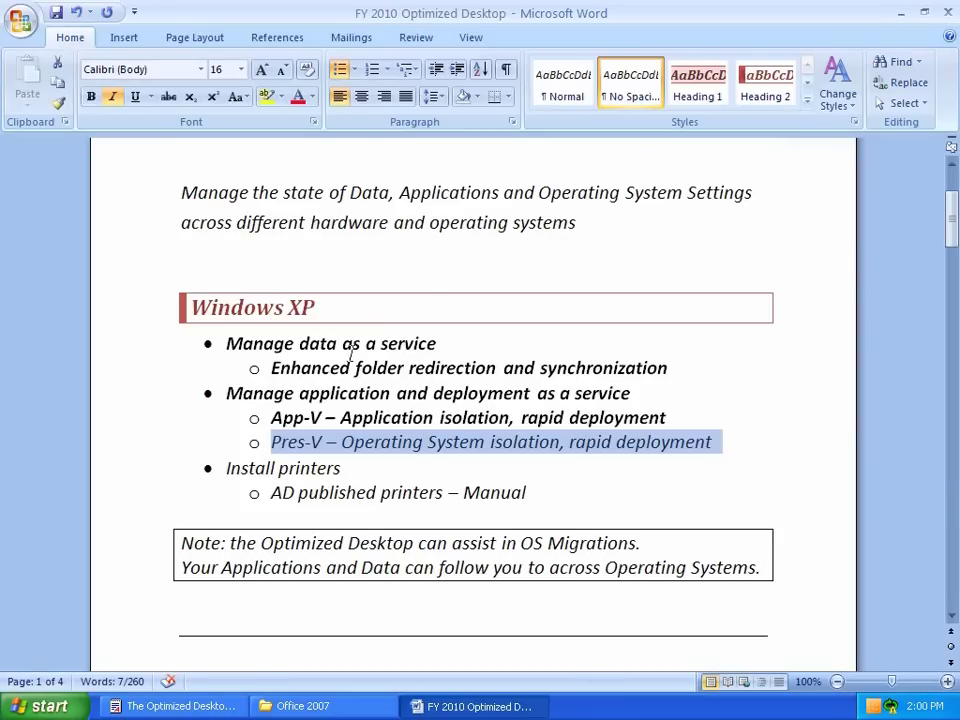
Step: Bold the Pres-V line and open the Printers and Faxes folder
left_click(91, 96)
left_click(135, 482)
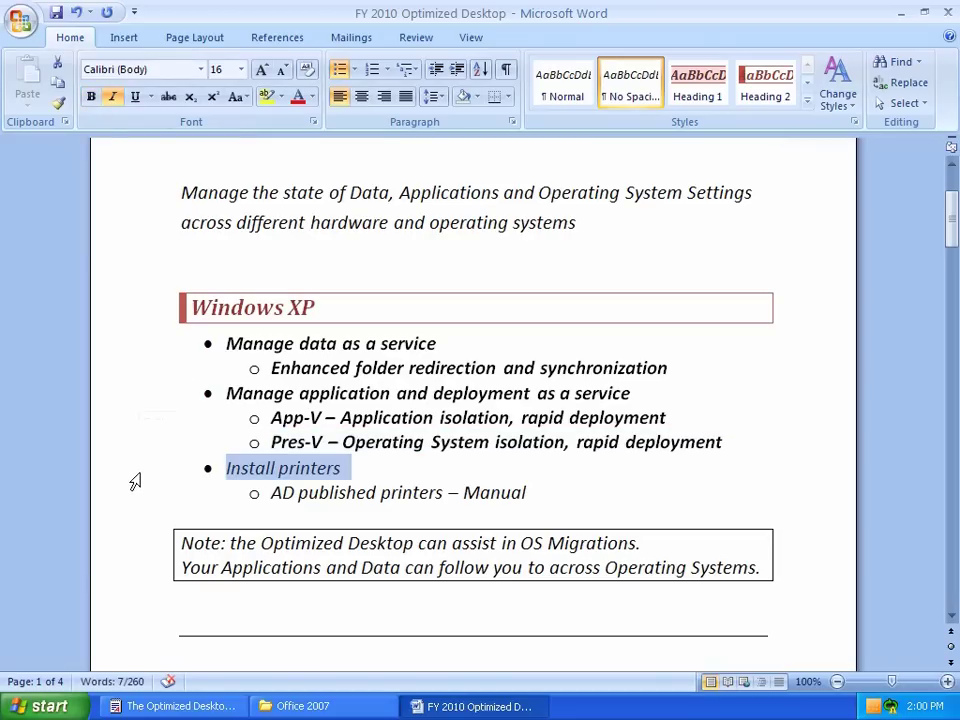
left_click(45, 707)
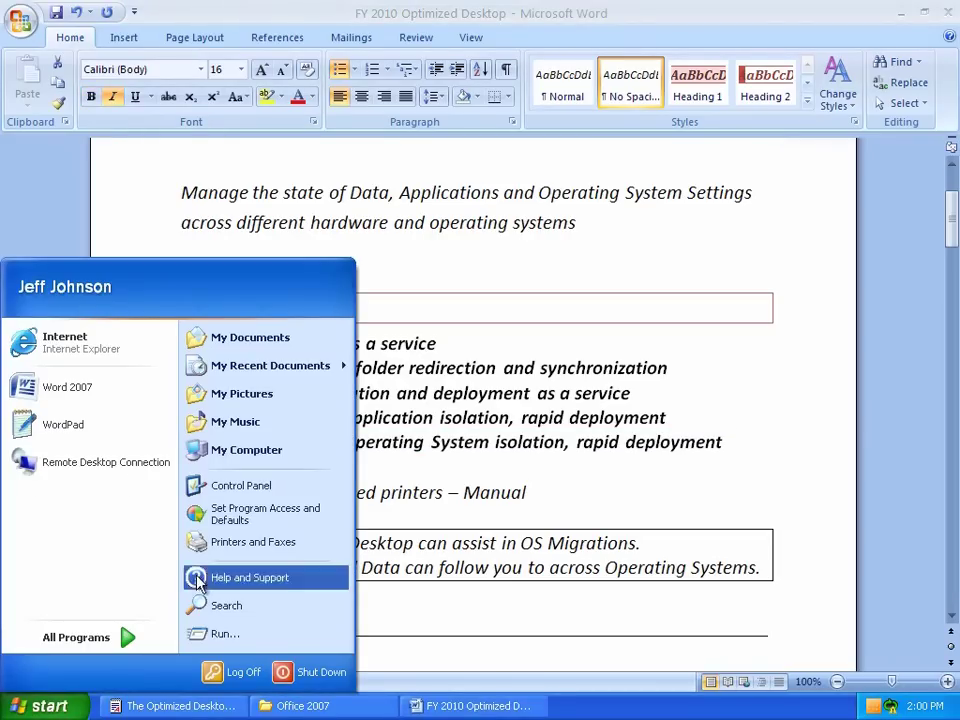
left_click(212, 542)
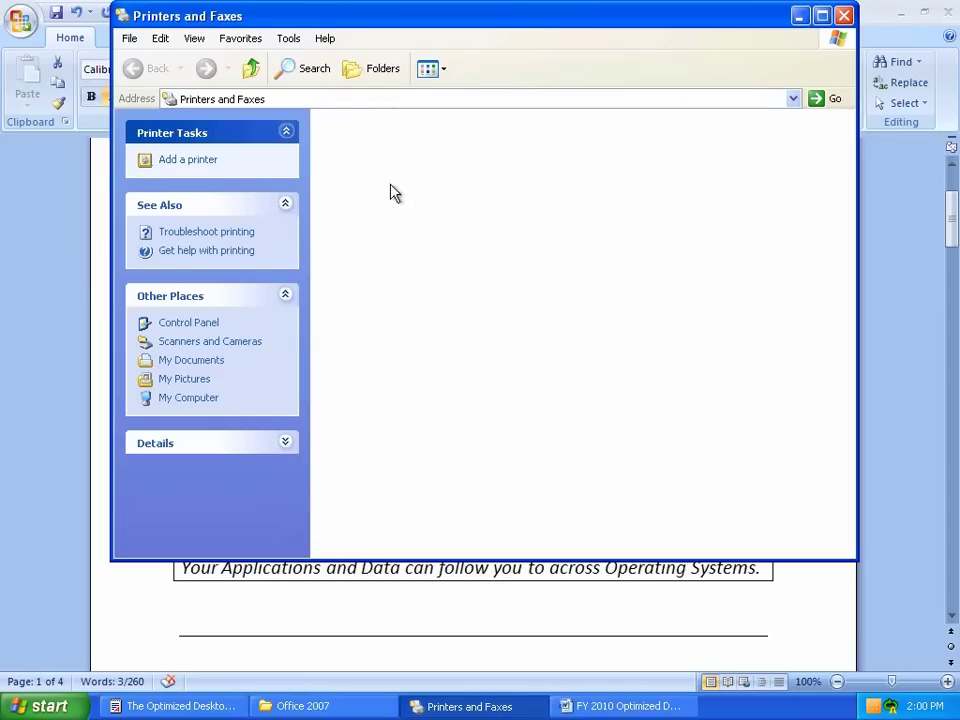
Step: Use the Add Printer wizard to search the directory for printers in Building 1
left_click(190, 159)
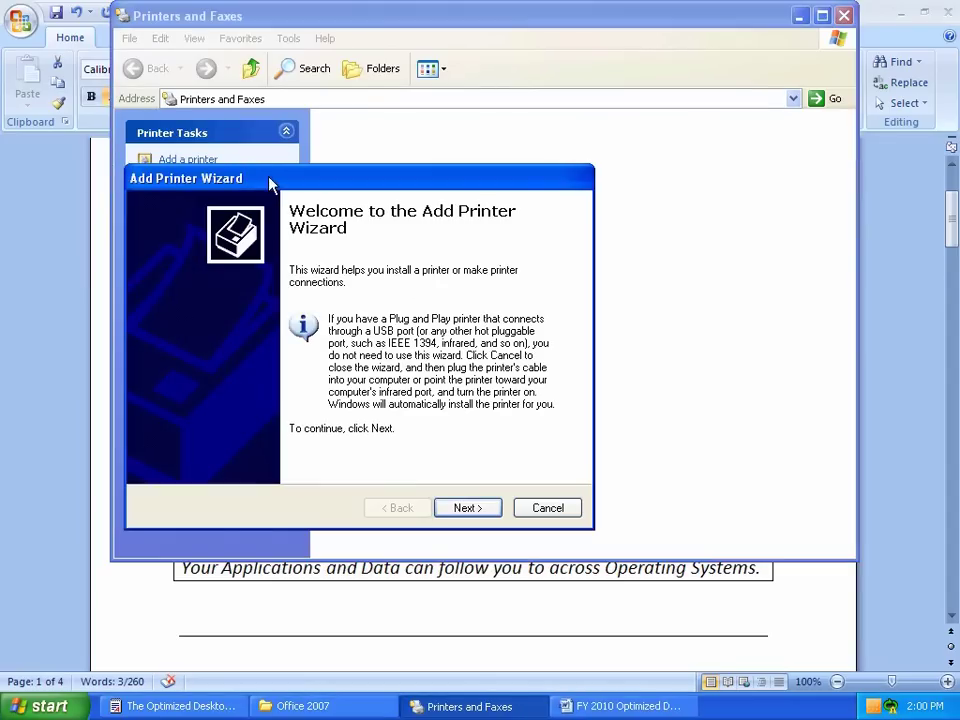
left_click(462, 508)
left_click(445, 512)
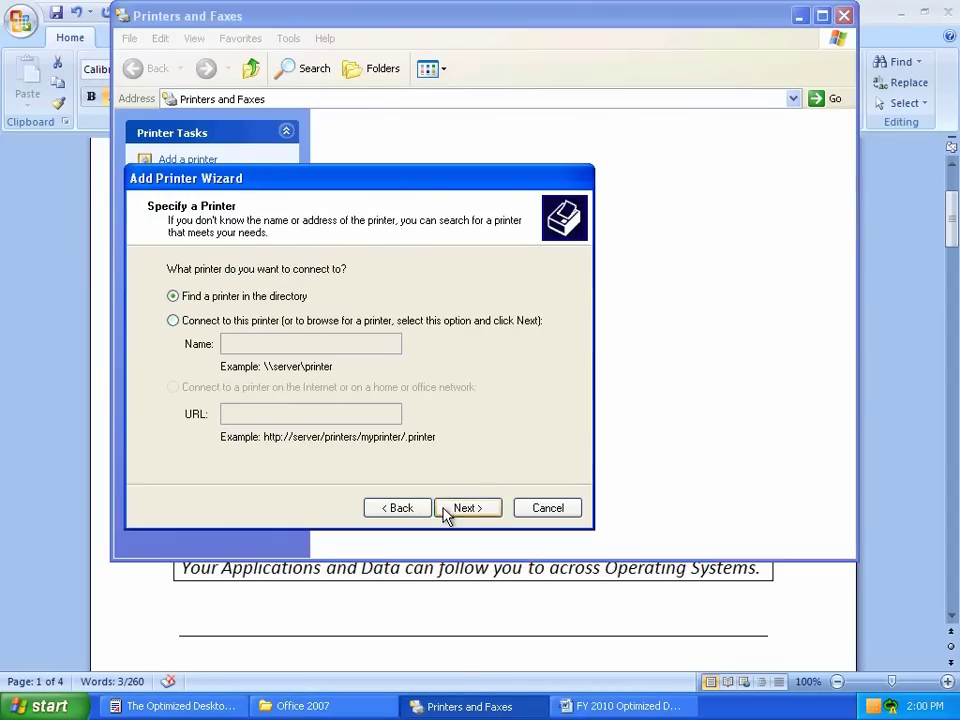
left_click(466, 508)
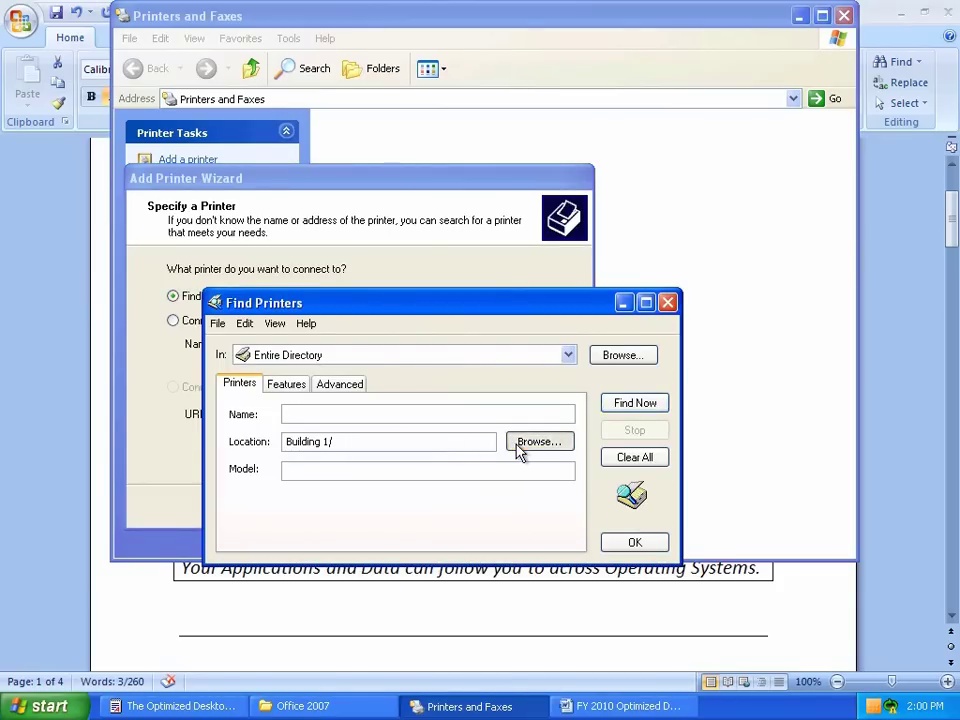
left_click(513, 443)
left_click(302, 446)
left_click(316, 437)
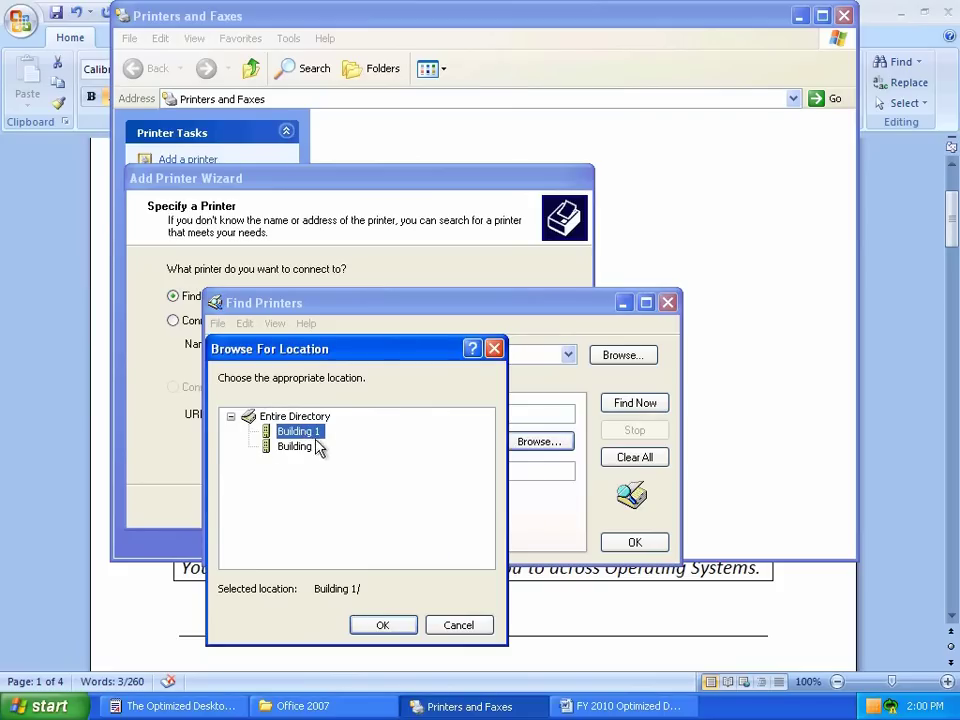
left_click(383, 625)
left_click(609, 406)
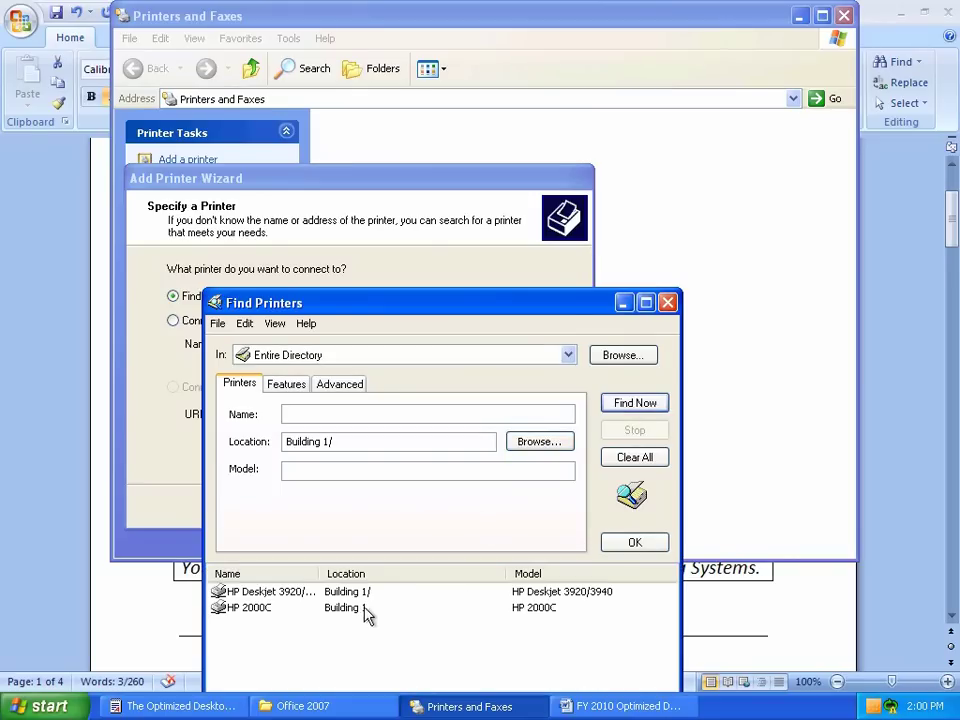
Step: Add HP Deskjet 3920/3940 on WS08-TS as the default printer and close the printers folder
double_click(345, 597)
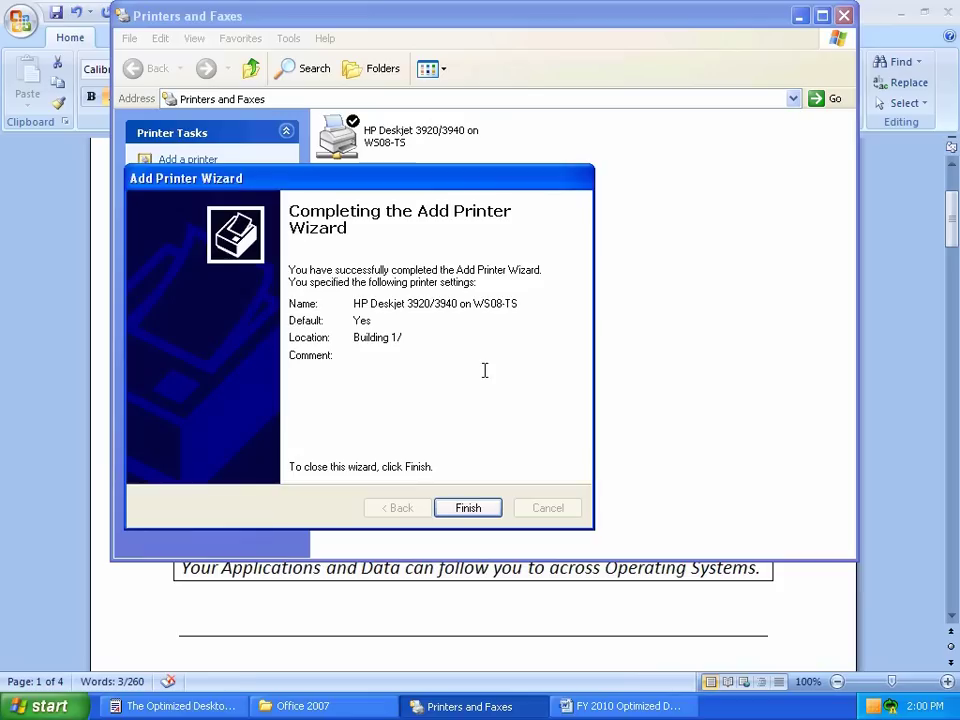
left_click(463, 510)
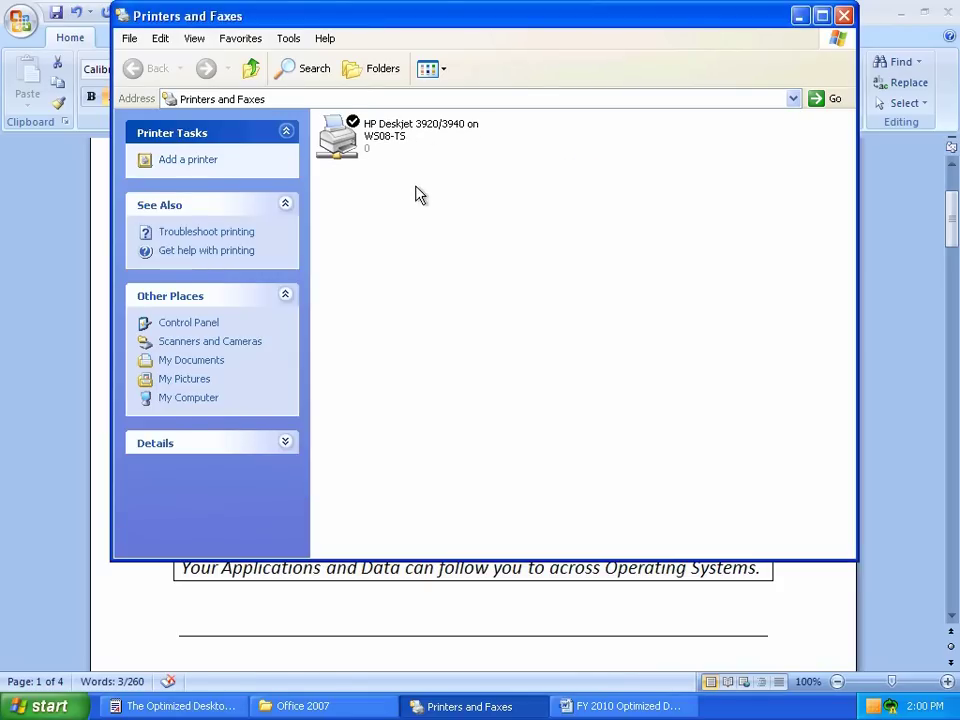
left_click(844, 15)
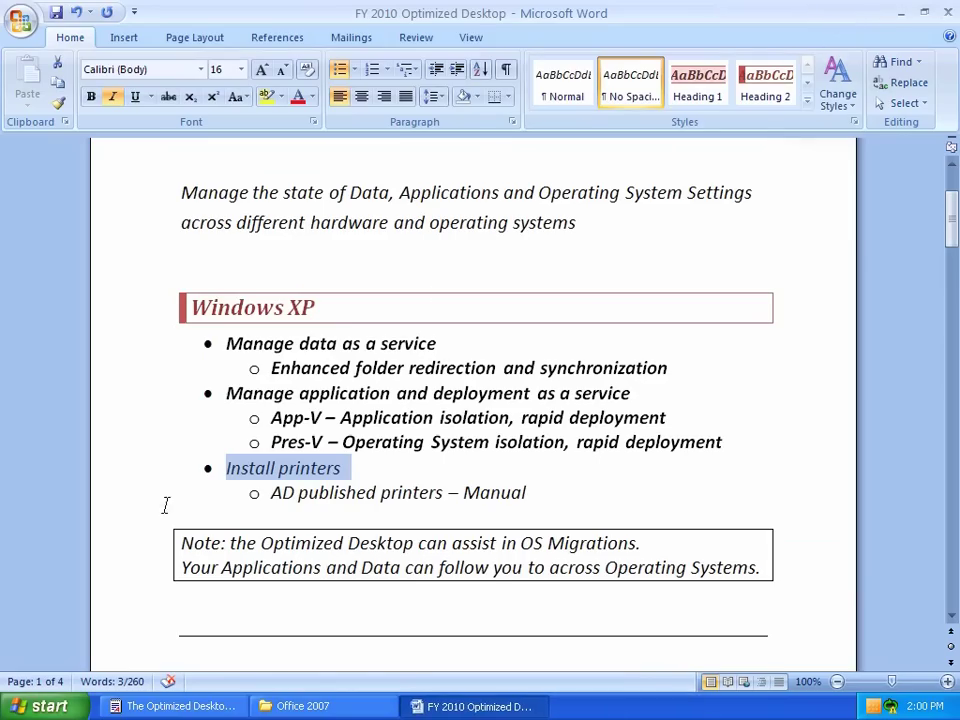
Step: Bold the Install printers and AD published printers – Manual lines
left_click_drag(126, 483, 122, 499)
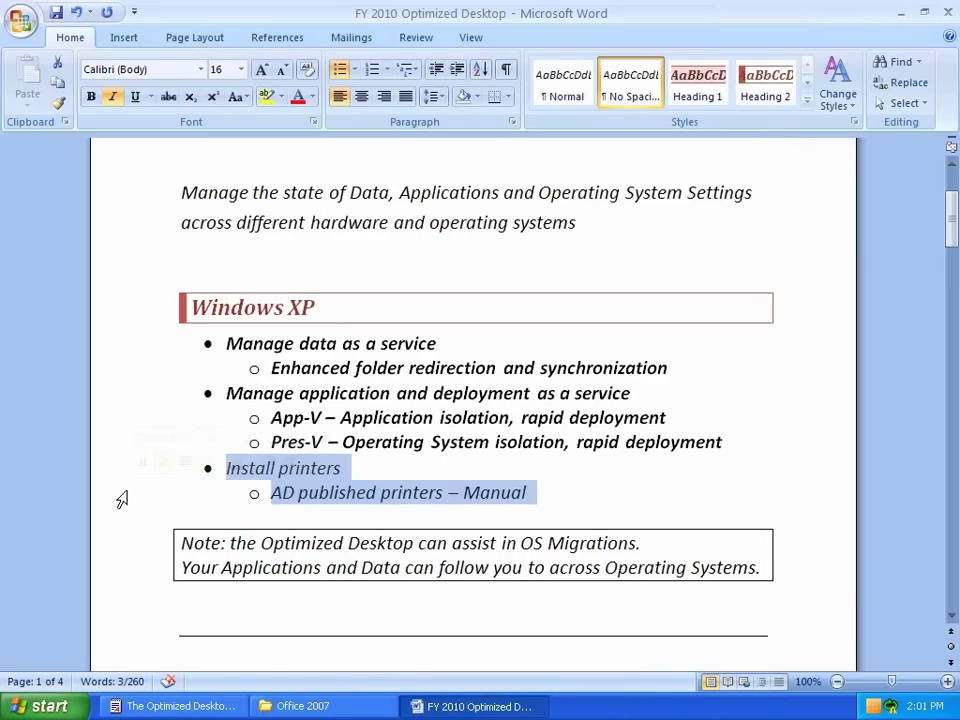
left_click(90, 96)
left_click_drag(230, 543, 636, 543)
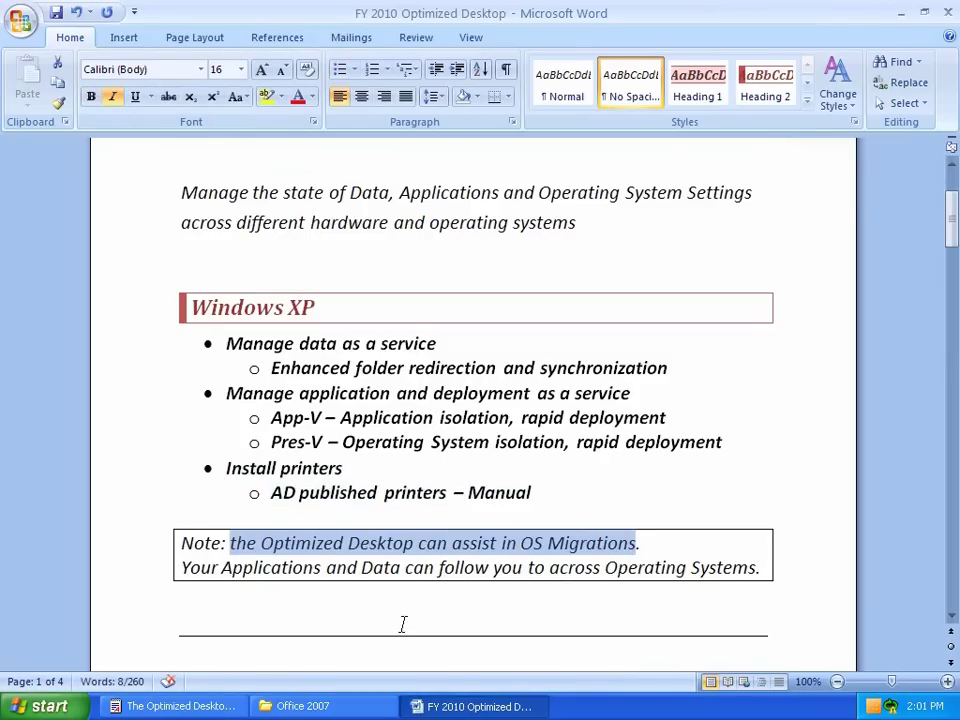
left_click(898, 163)
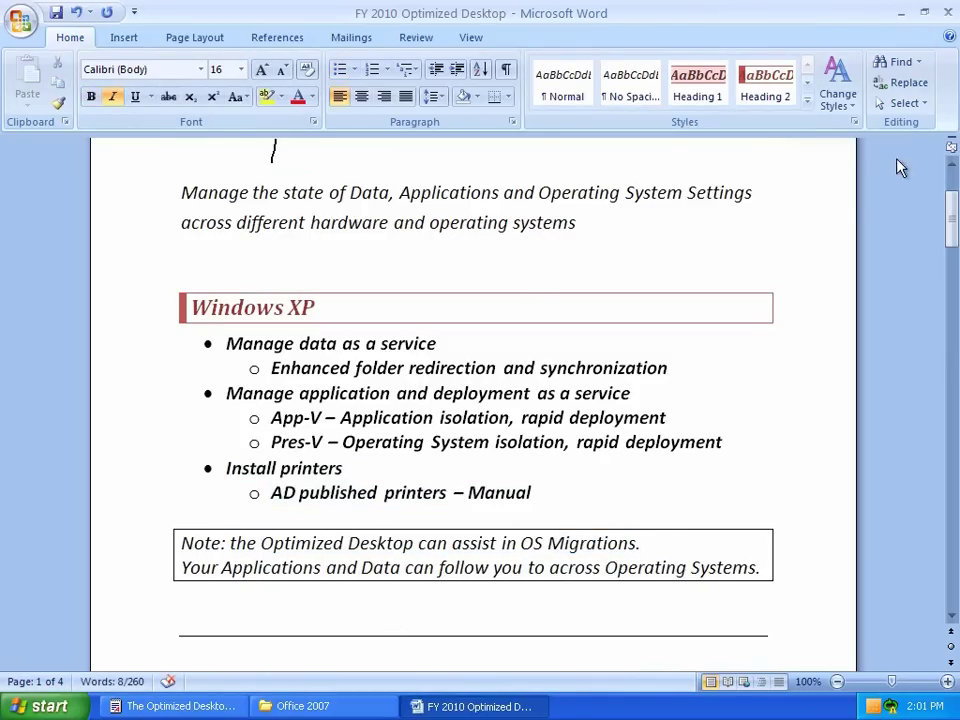
Step: Minimize the Ribbon, then close the document, saving the changes
right_click(797, 128)
left_click(636, 198)
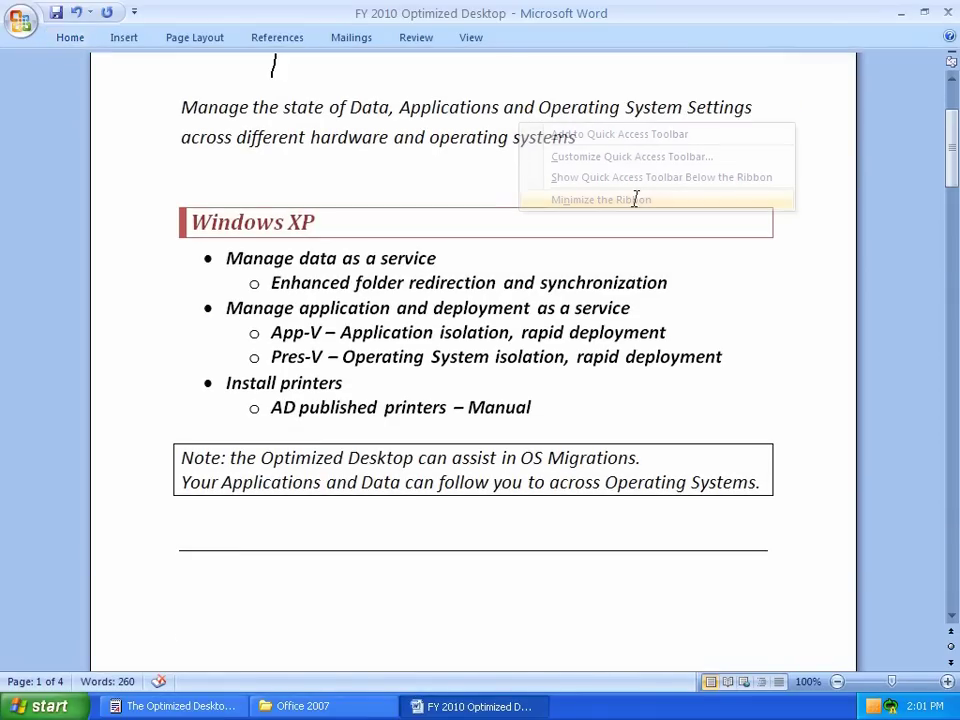
left_click(947, 18)
left_click(408, 408)
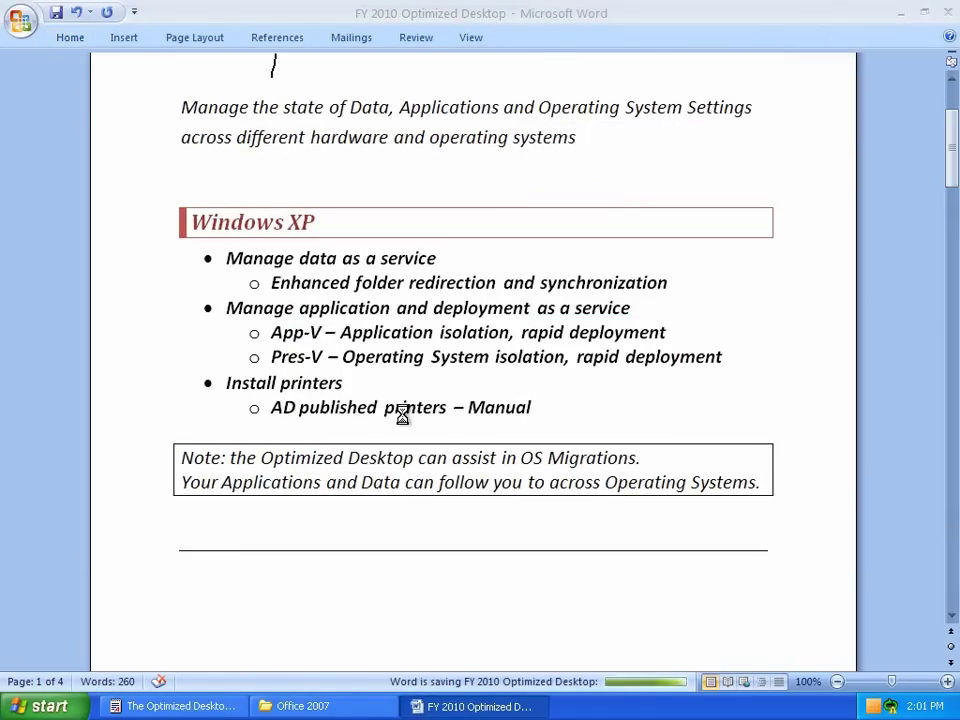
Step: Log off the Windows XP session from the Start menu, confirming Log Off
left_click(55, 706)
left_click(222, 675)
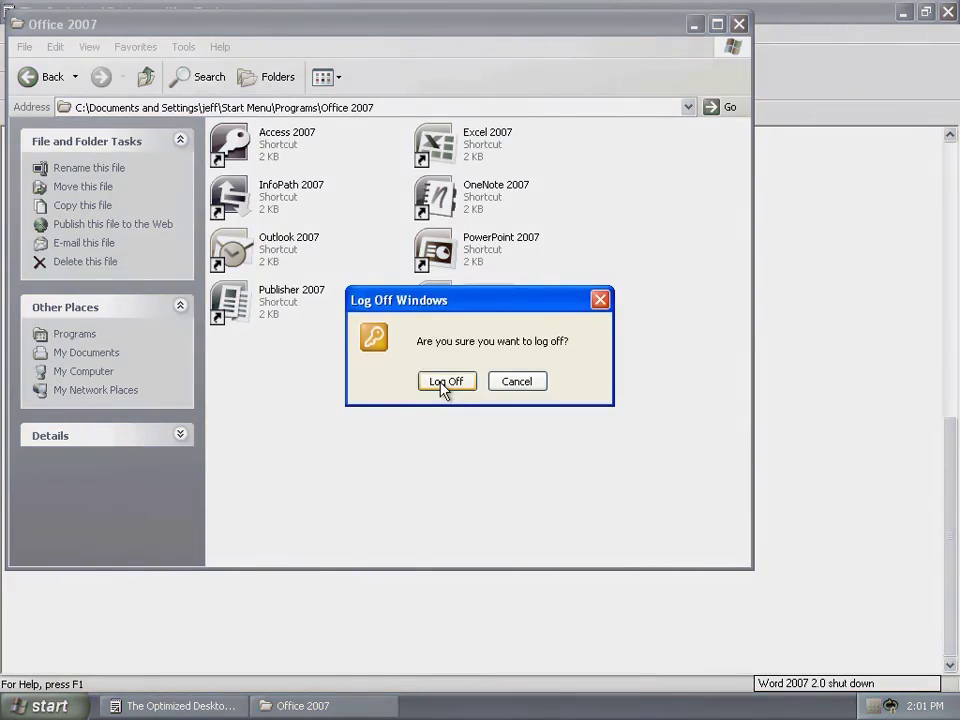
left_click(446, 382)
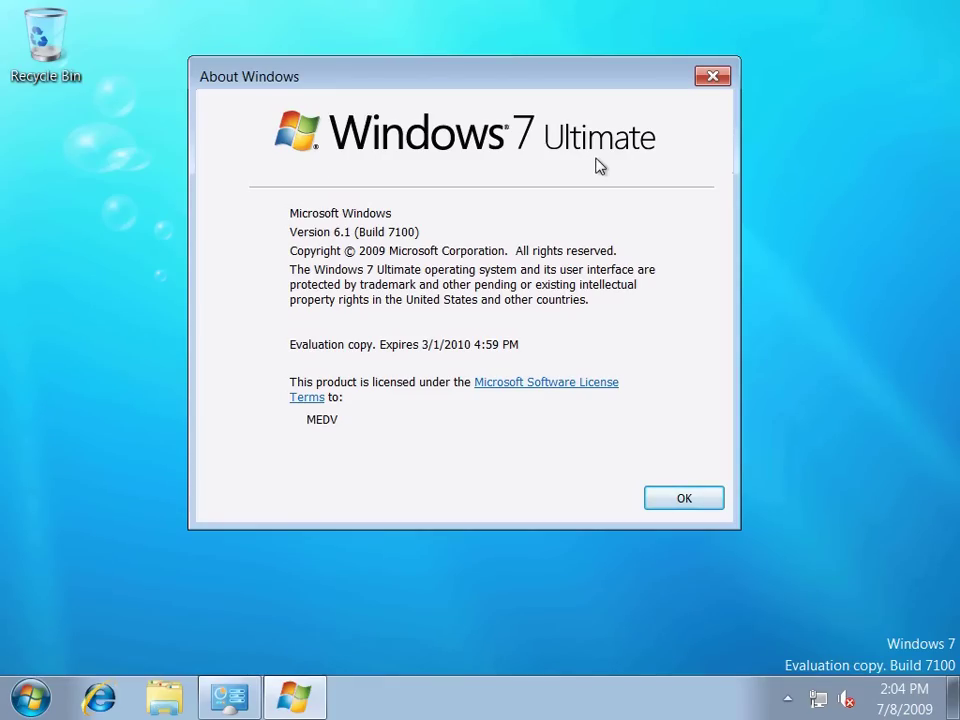
Step: From the System window's Advanced system settings, review the stored user profiles list, starting at CONTOSO\Administrator
left_click(30, 702)
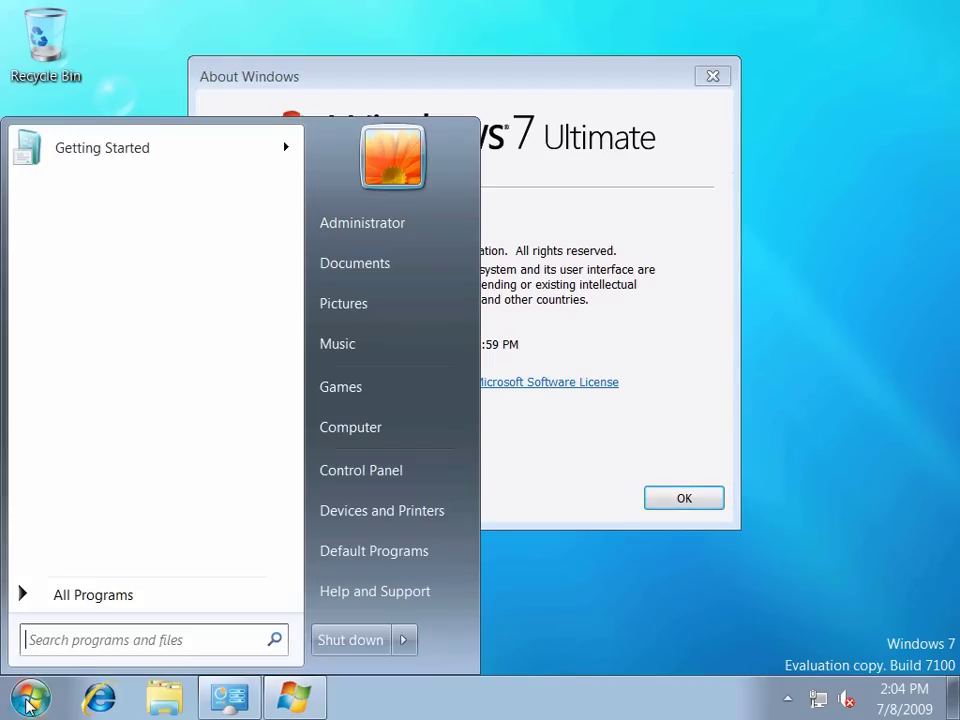
left_click(75, 597)
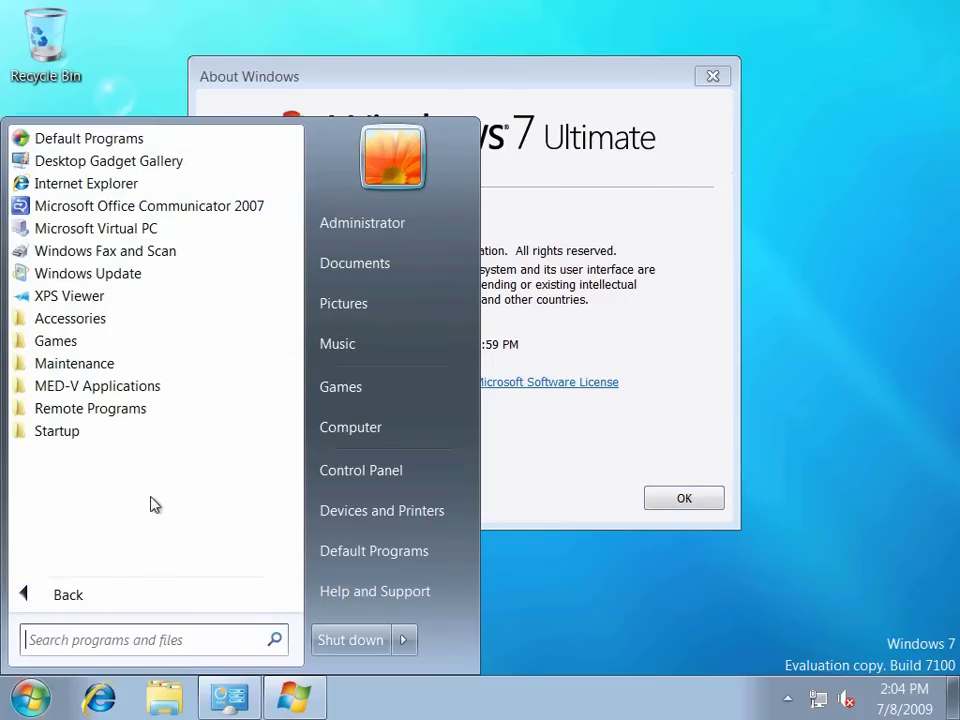
left_click(248, 704)
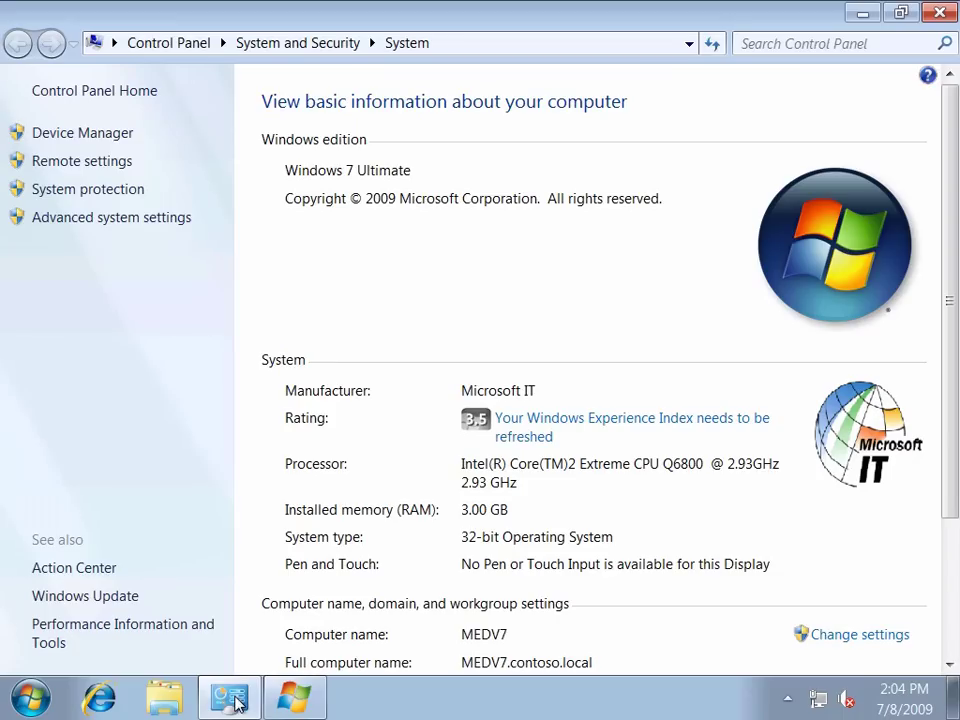
left_click(80, 219)
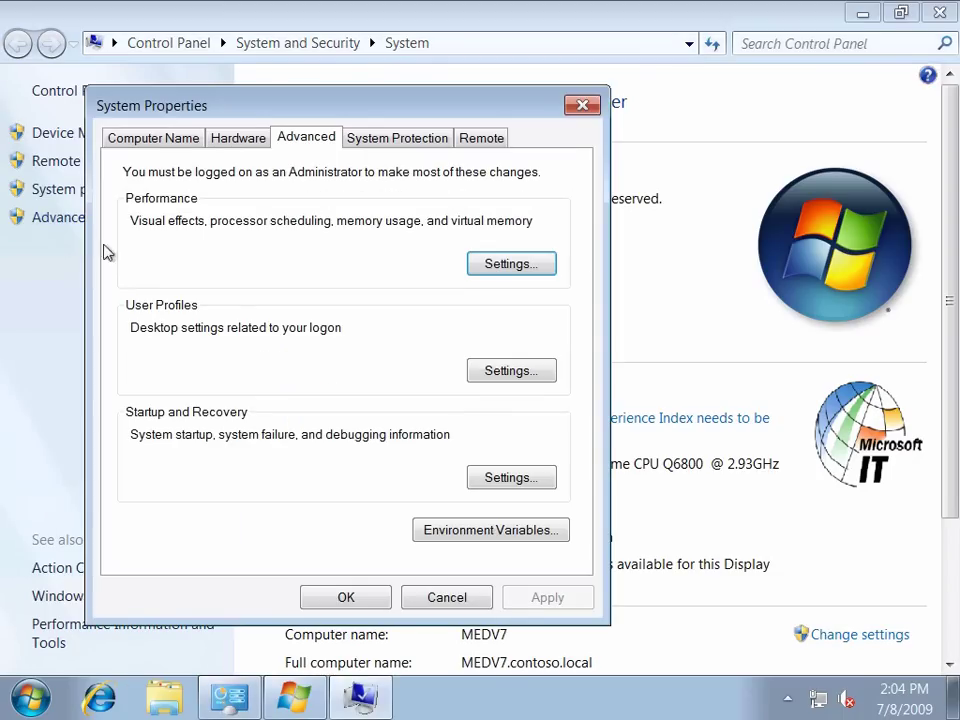
left_click(503, 373)
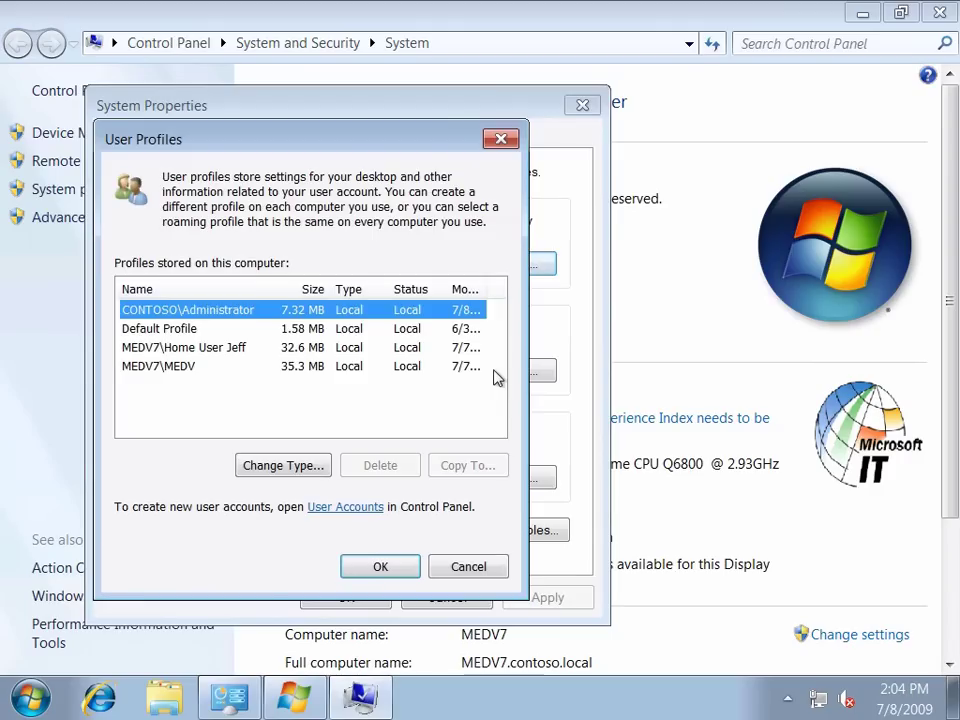
key("Down")
key("Down")
key("Down")
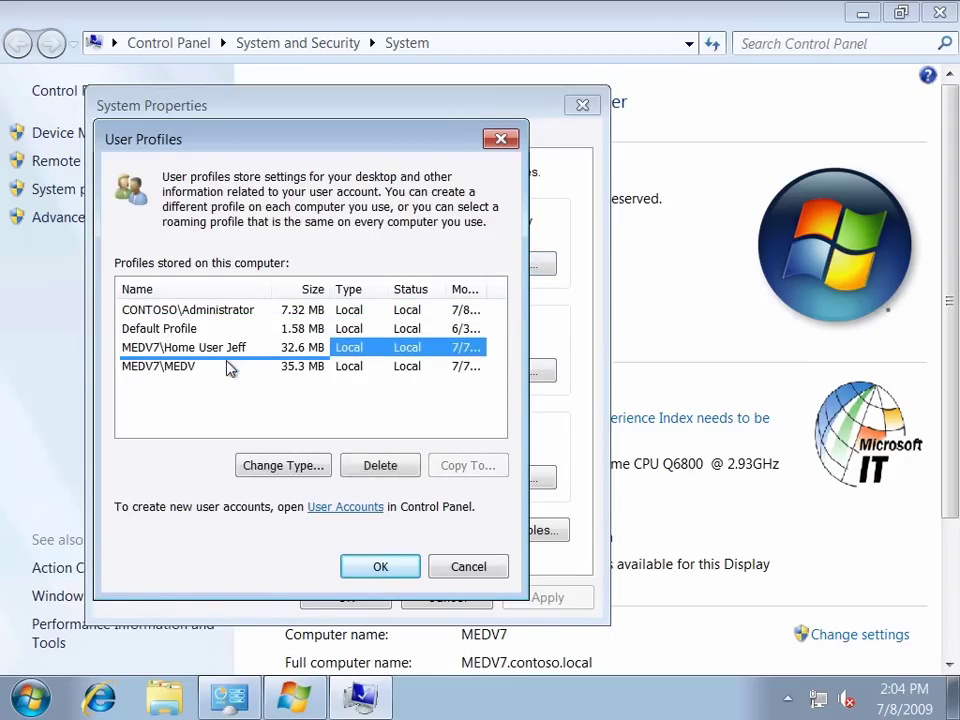
key("Home")
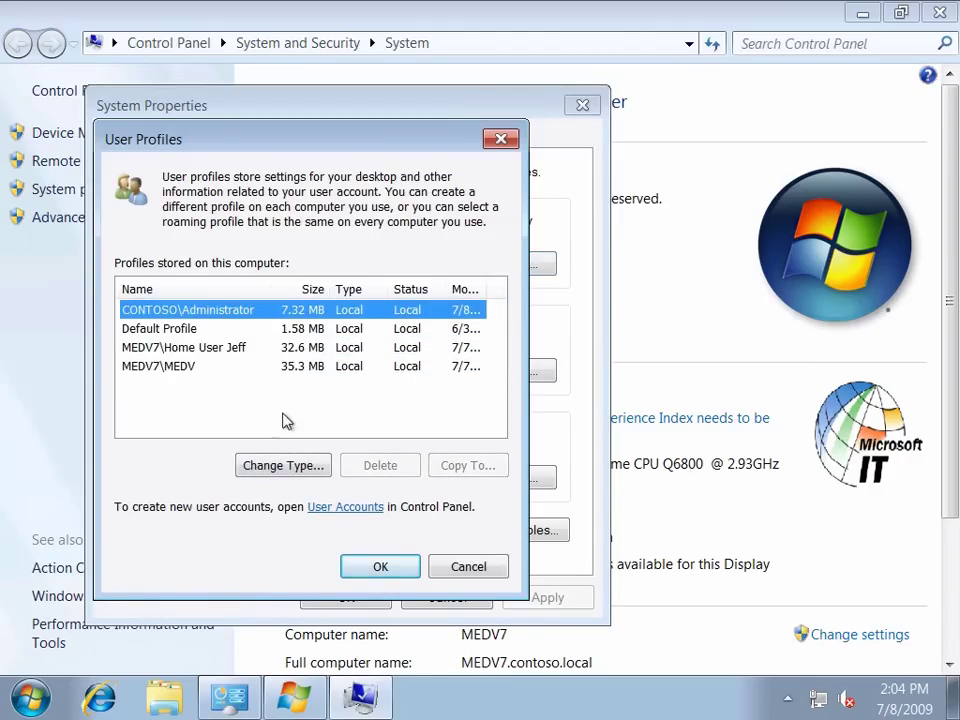
left_click(370, 568)
left_click(343, 597)
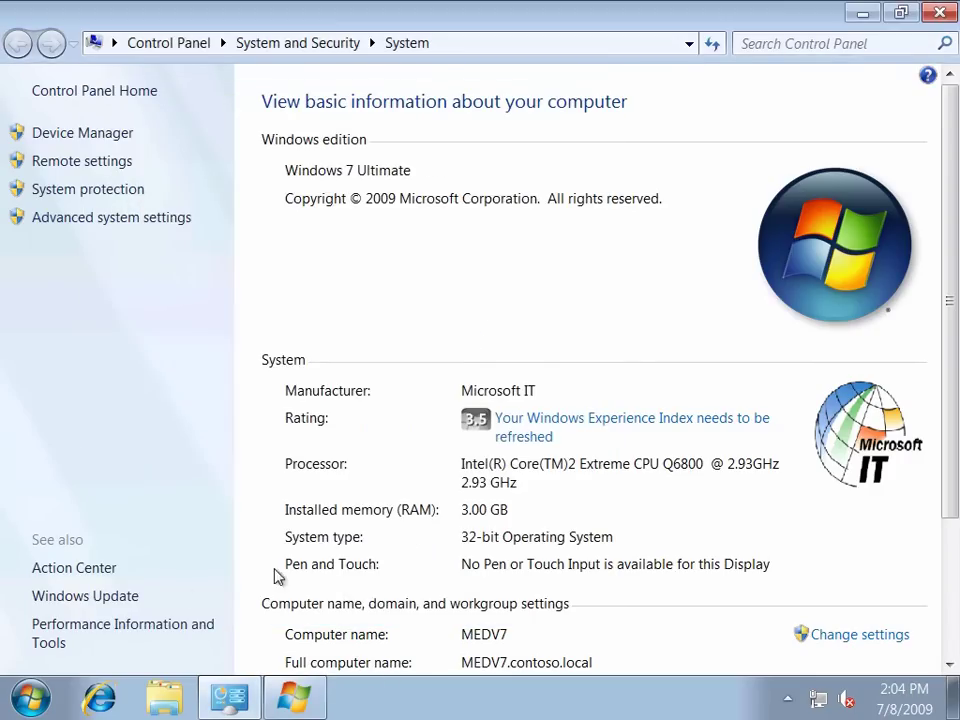
left_click(27, 700)
Step: Log off the administrator account and bring up the Ctrl+Alt+Delete logon prompt
mouse_move(396, 639)
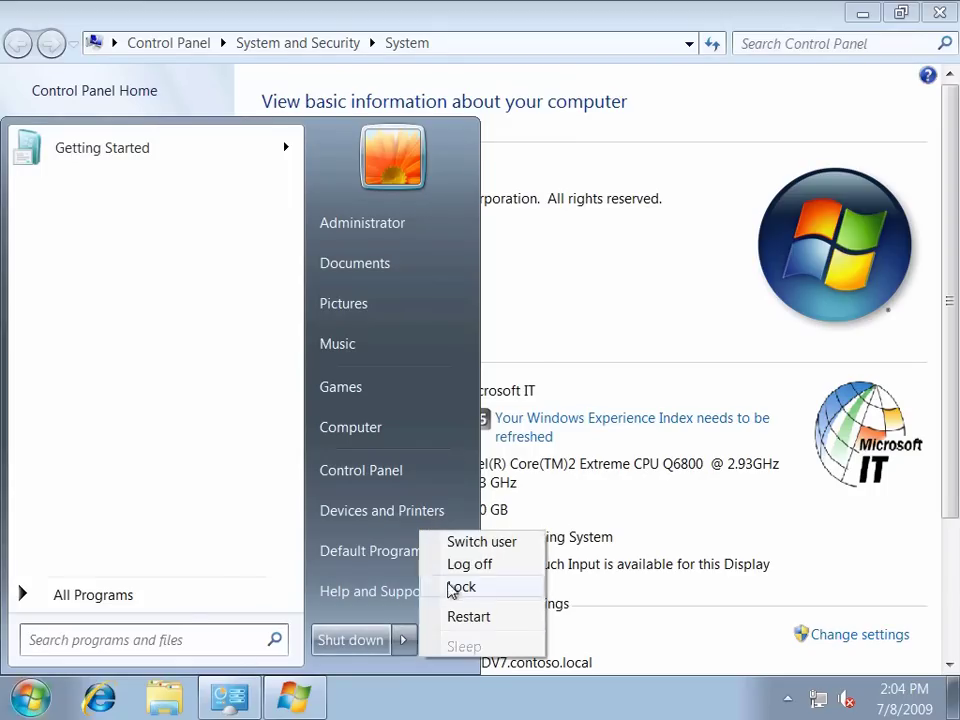
left_click(455, 566)
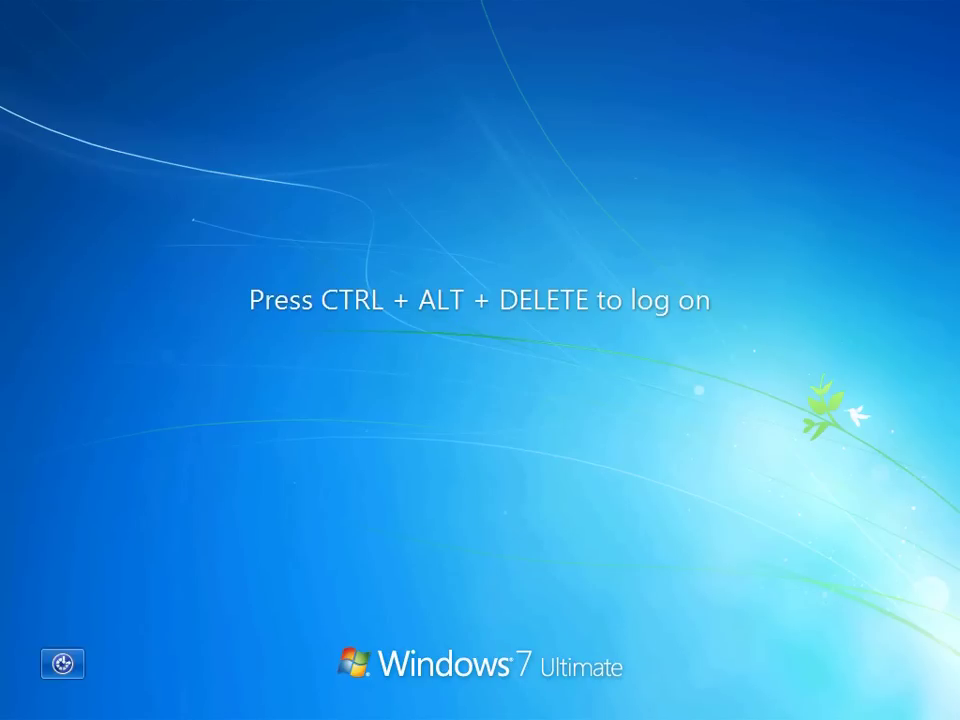
key("ctrl+alt+Delete")
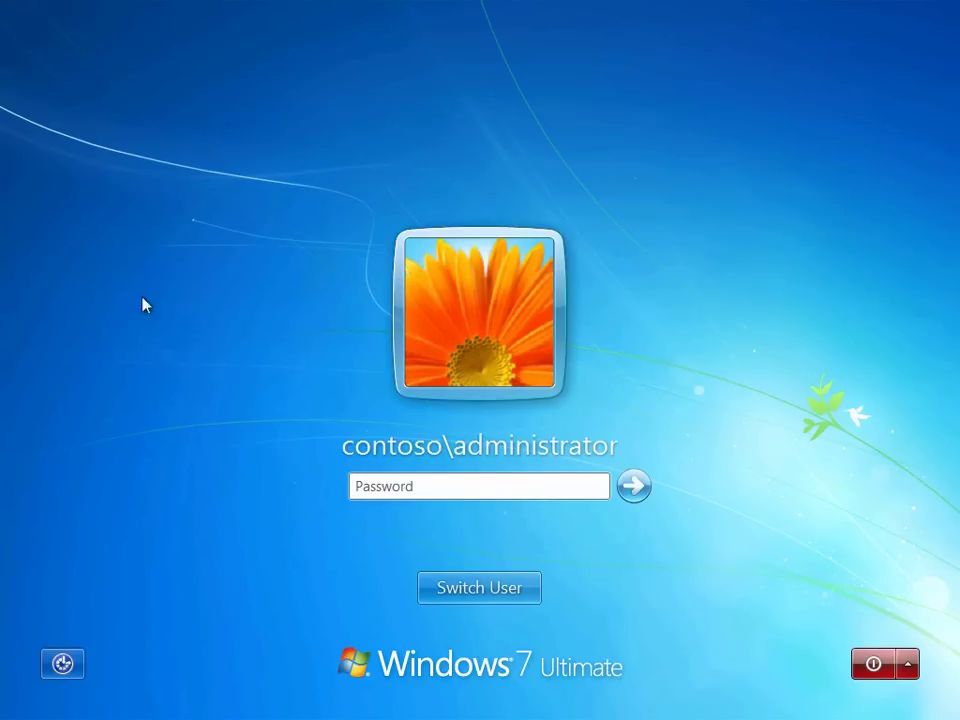
Step: Switch to Other User and sign in with a different domain account's user name and password
left_click(462, 592)
left_click(566, 452)
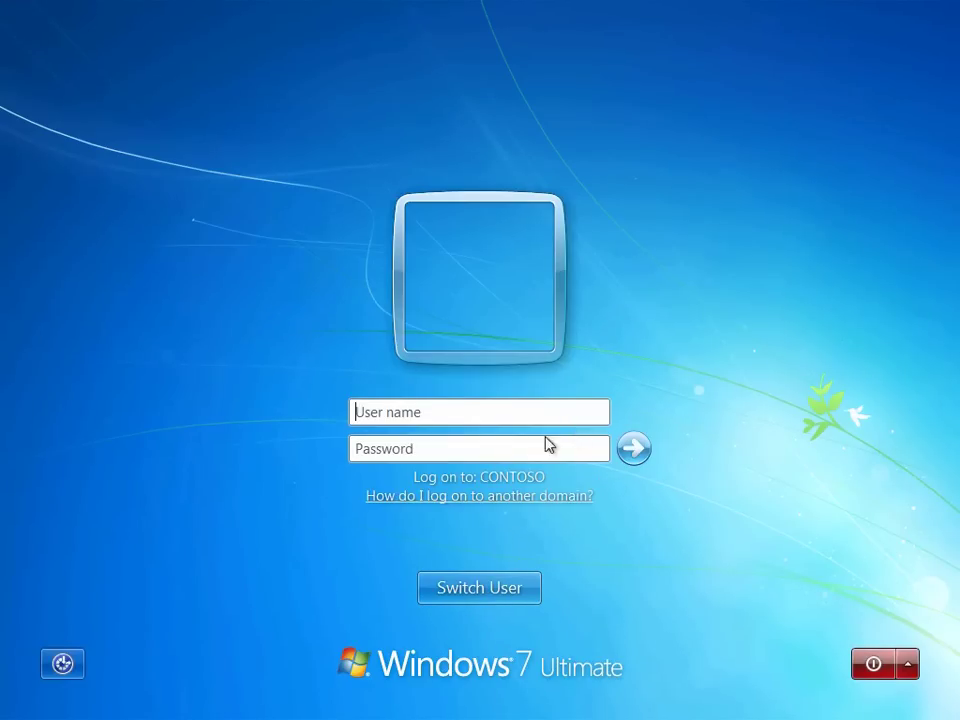
left_click(442, 412)
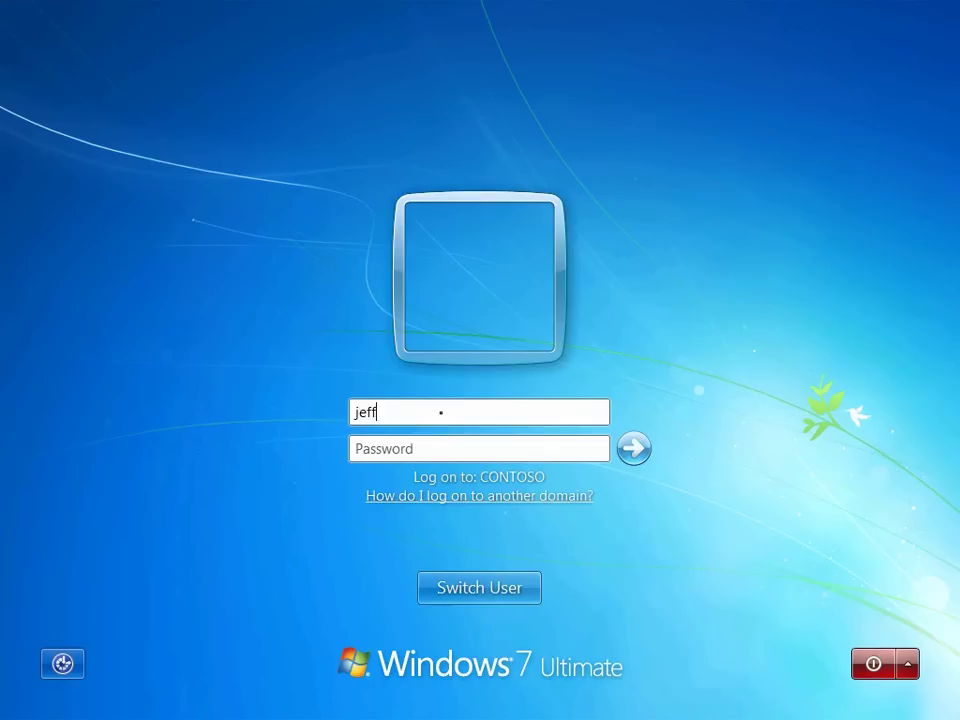
key("Tab")
type("••")
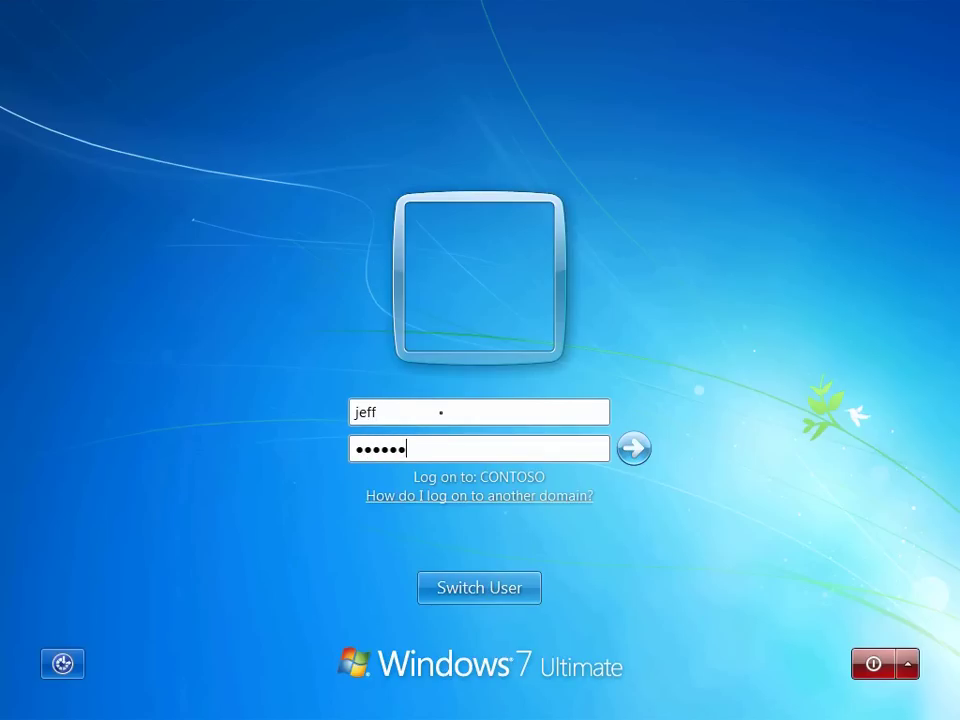
key("Return")
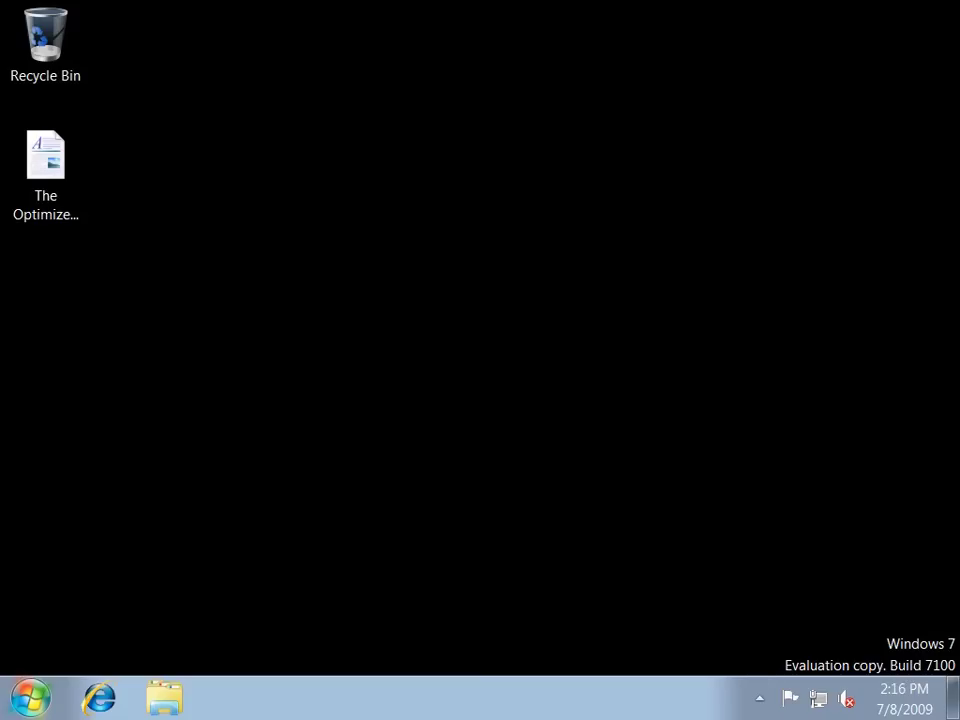
Step: Browse the Office 2007, Office 2003 and Adobe program folders in All Programs, then open Documents
left_click(30, 698)
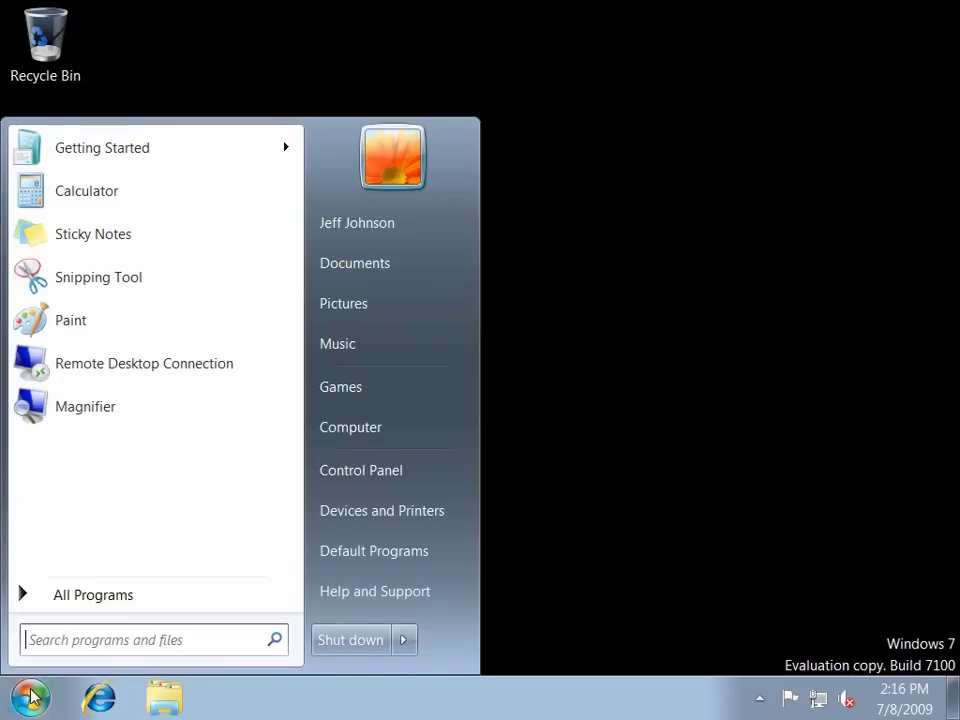
left_click(80, 596)
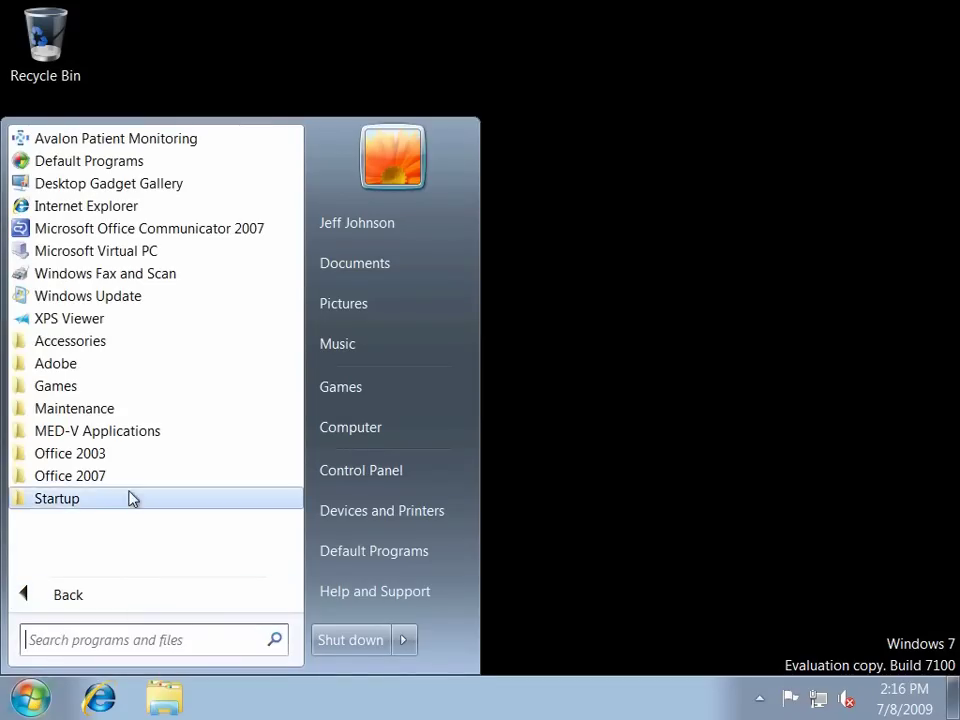
left_click(128, 485)
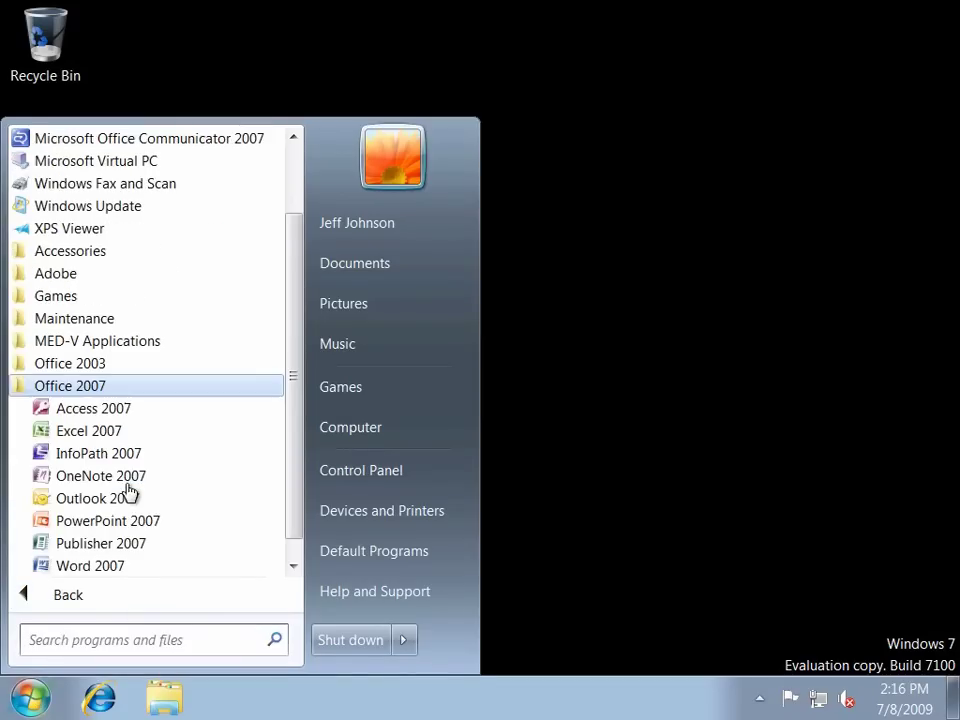
left_click(108, 368)
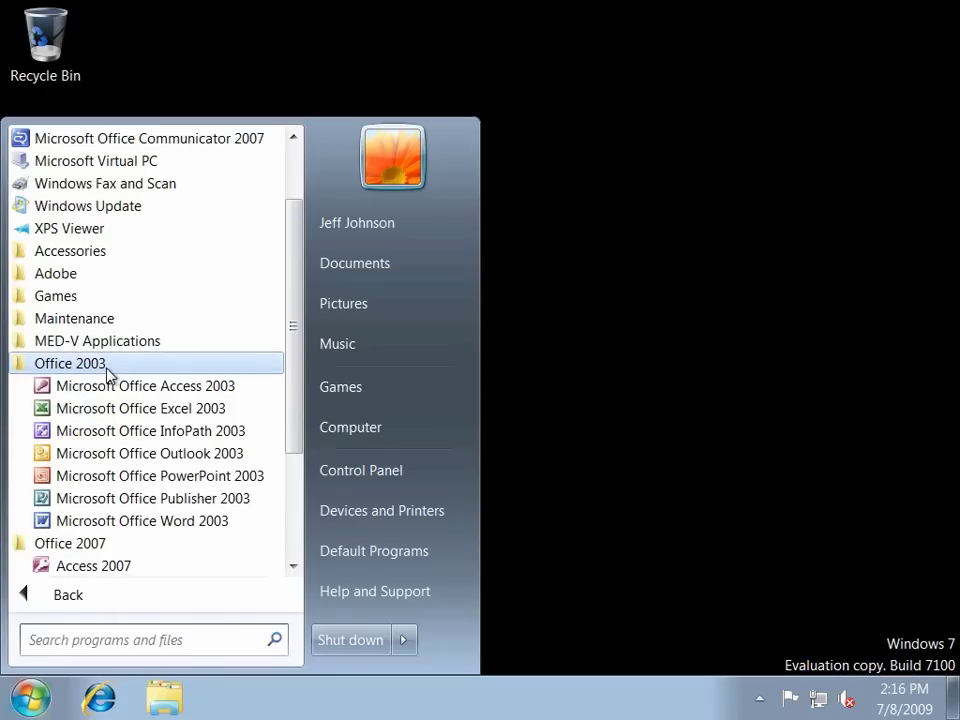
left_click(86, 279)
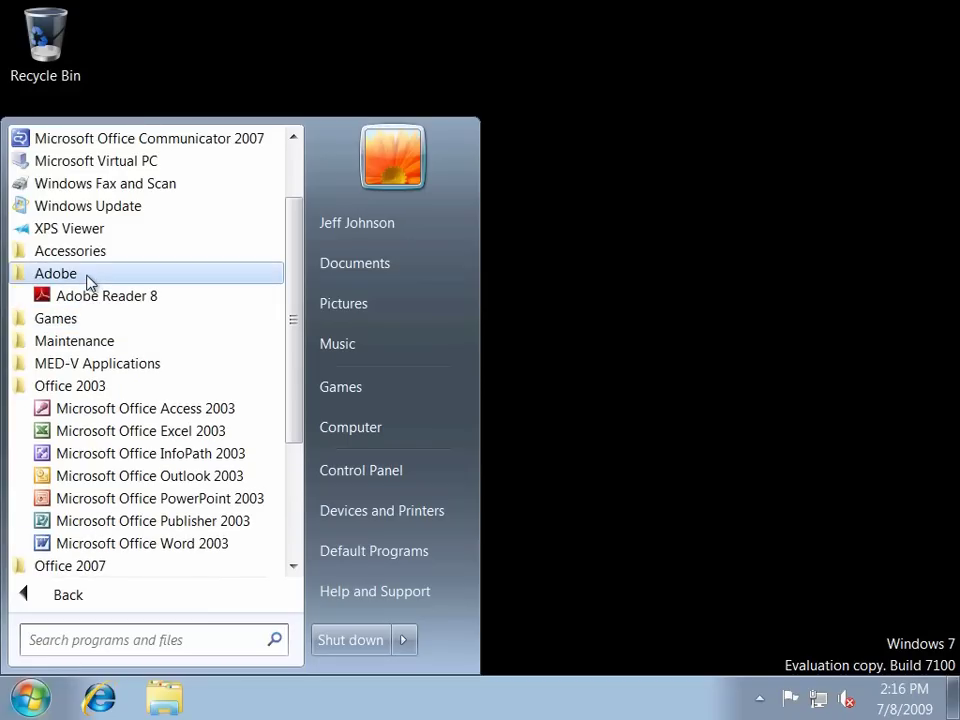
left_click(346, 266)
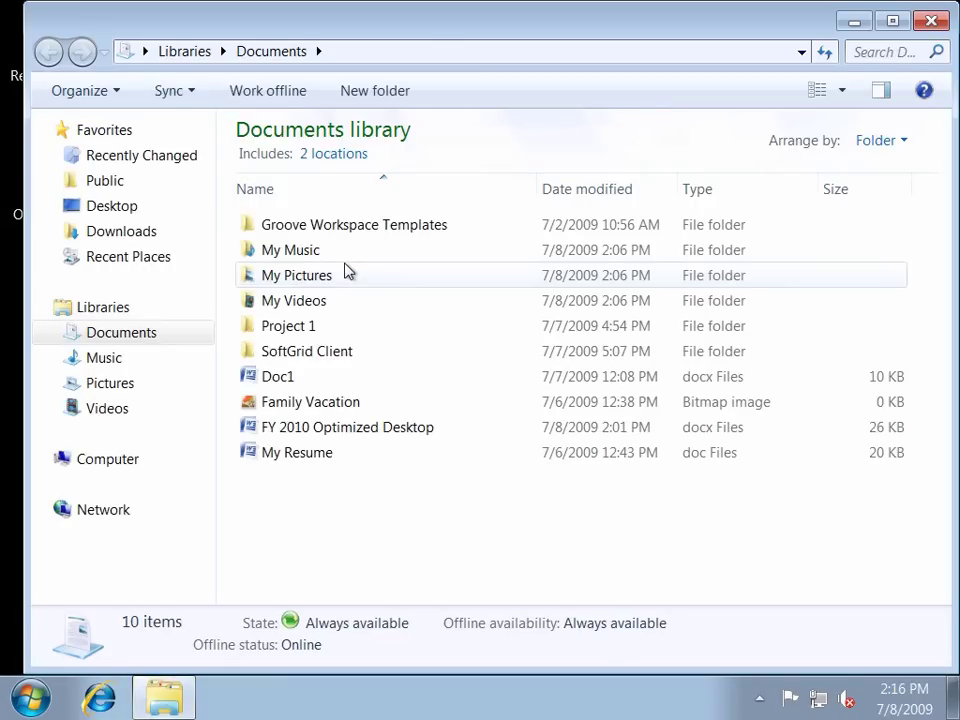
Step: Open FY 2010 Optimized Desktop in Word and scroll to its Windows 7 section on page 2
double_click(373, 427)
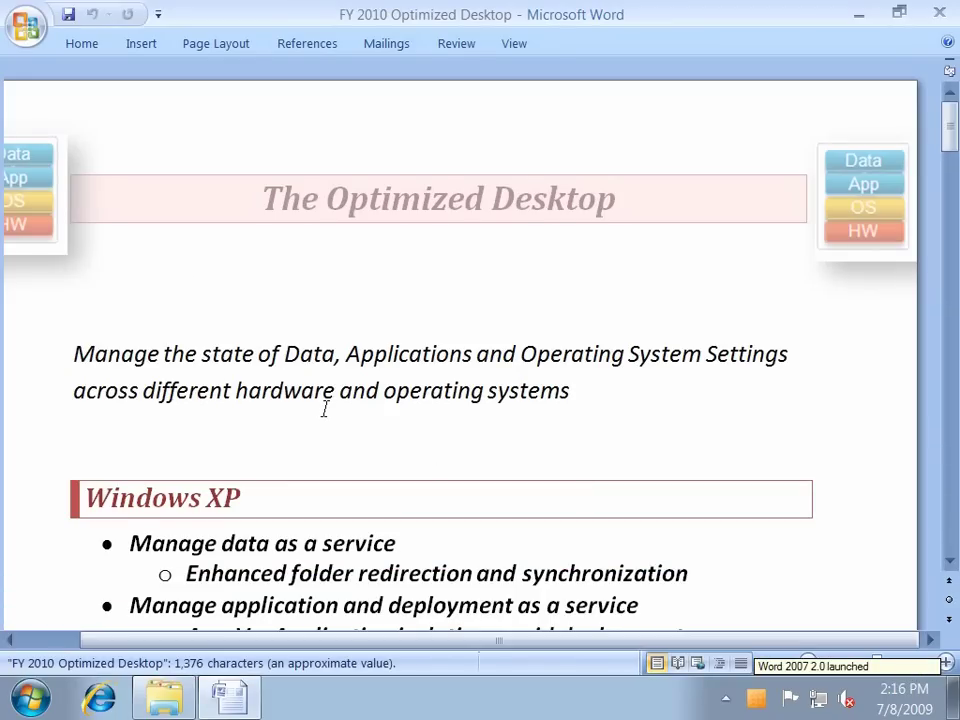
scroll(324, 408, "down", 1)
scroll(324, 408, "down", 4)
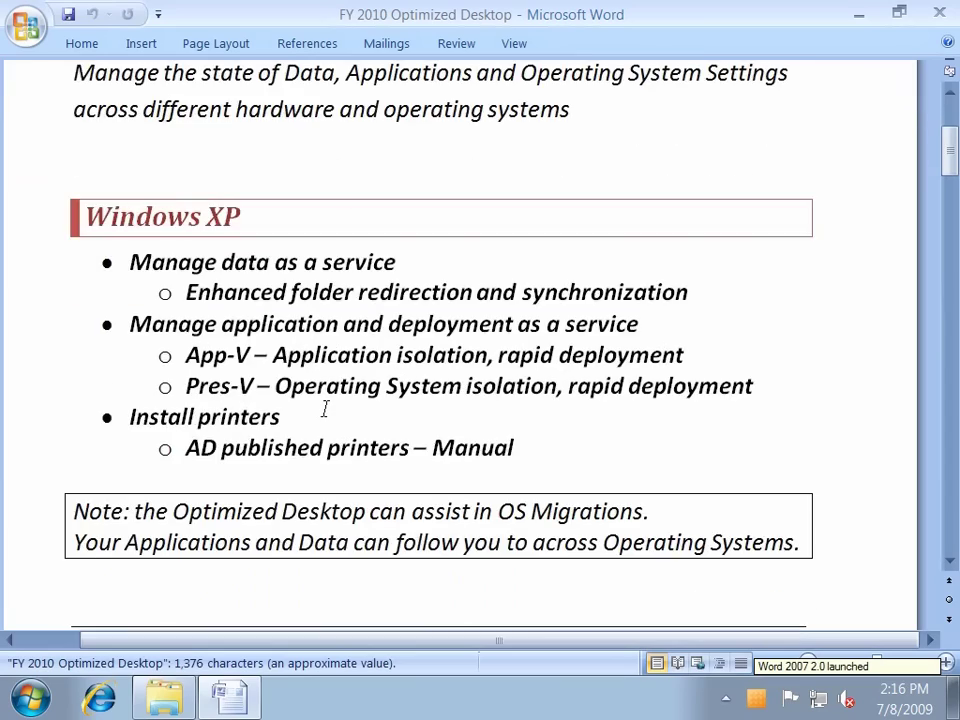
scroll(324, 408, "down", 12)
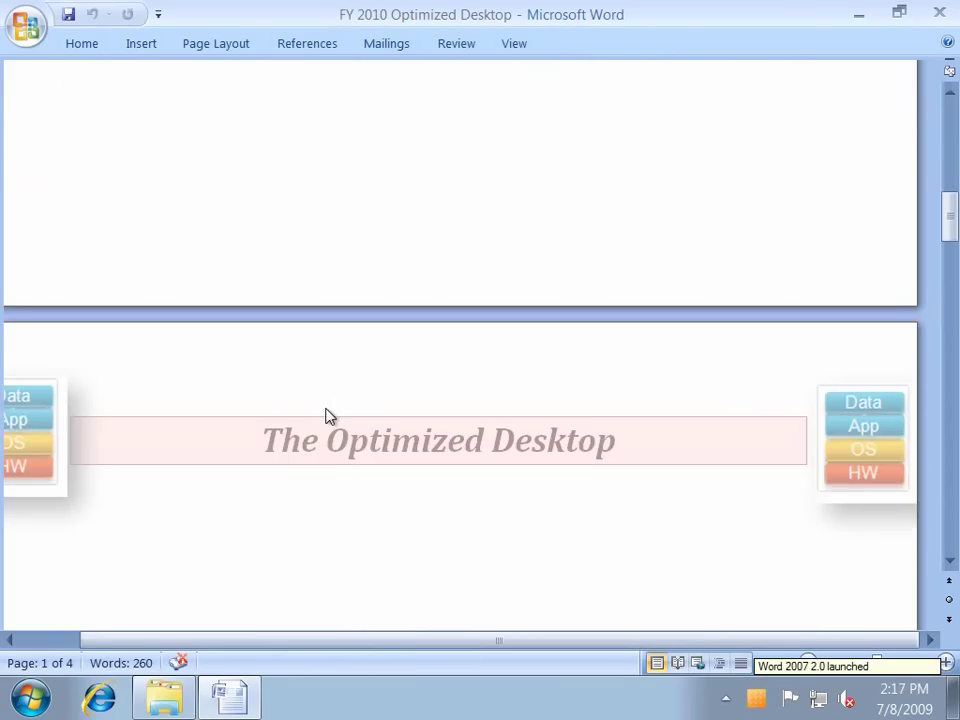
scroll(324, 408, "down", 8)
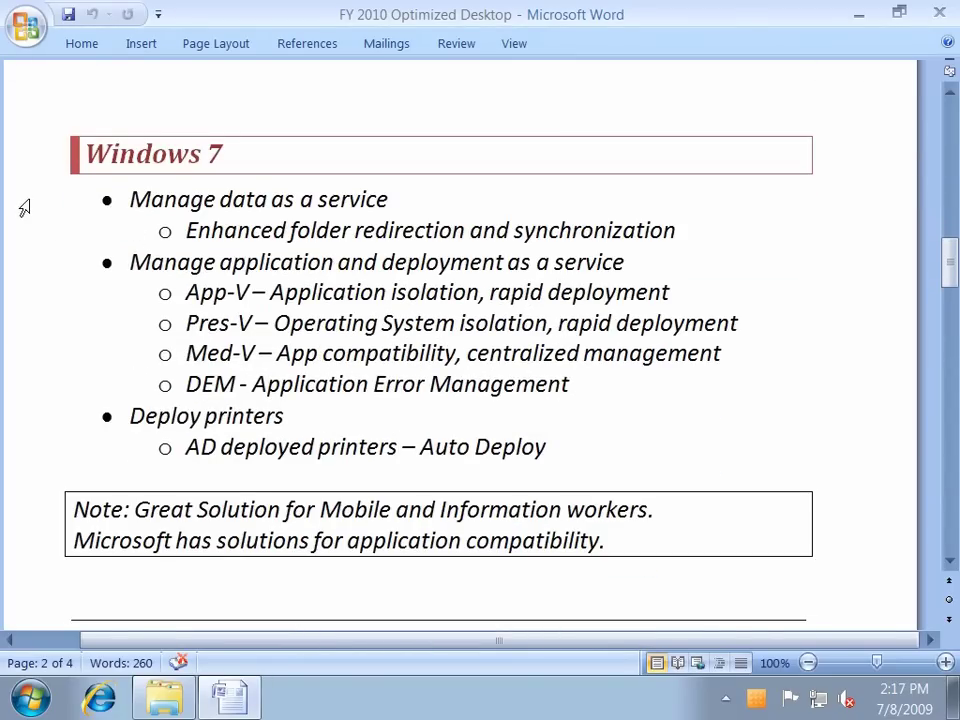
Step: Bold the first data bullet and its sub-bullet, and keep the ribbon permanently expanded
left_click_drag(24, 207, 24, 221)
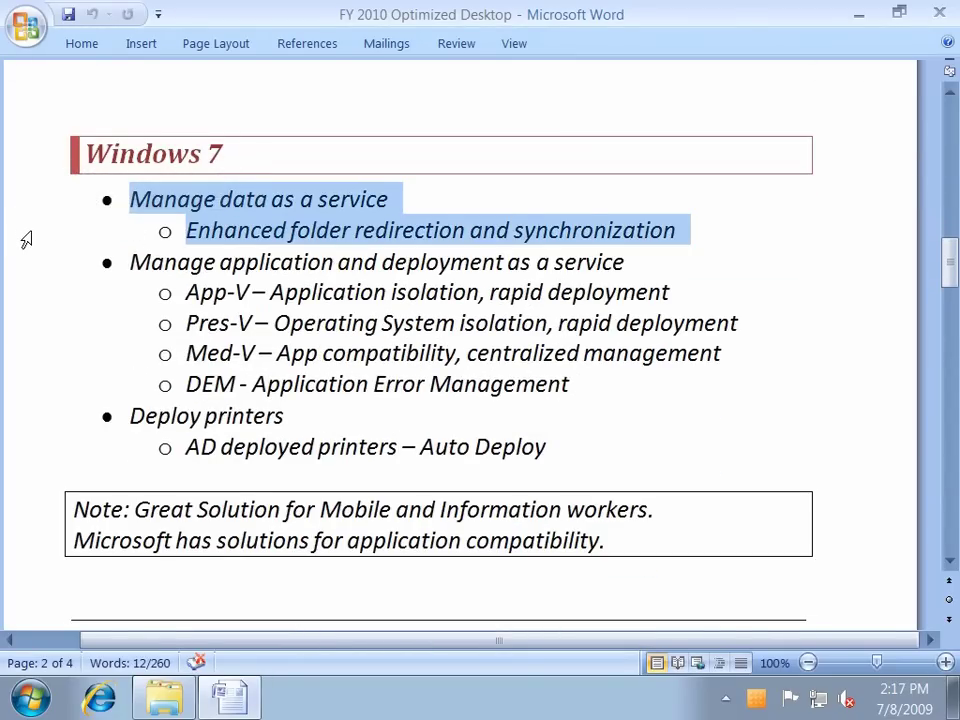
key("ctrl+b")
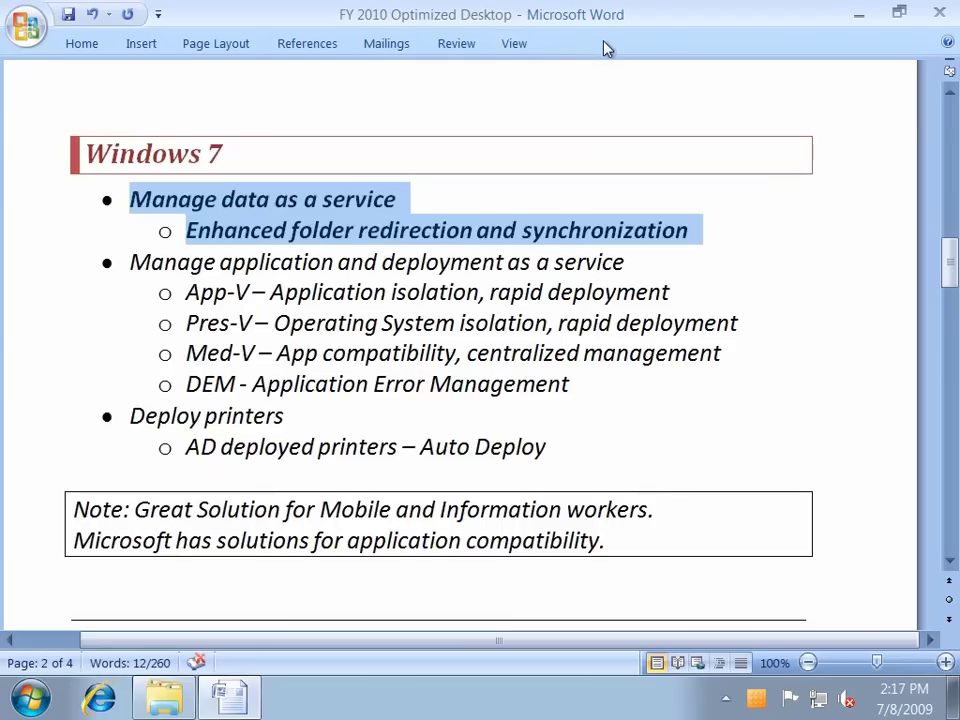
right_click(610, 47)
left_click(621, 111)
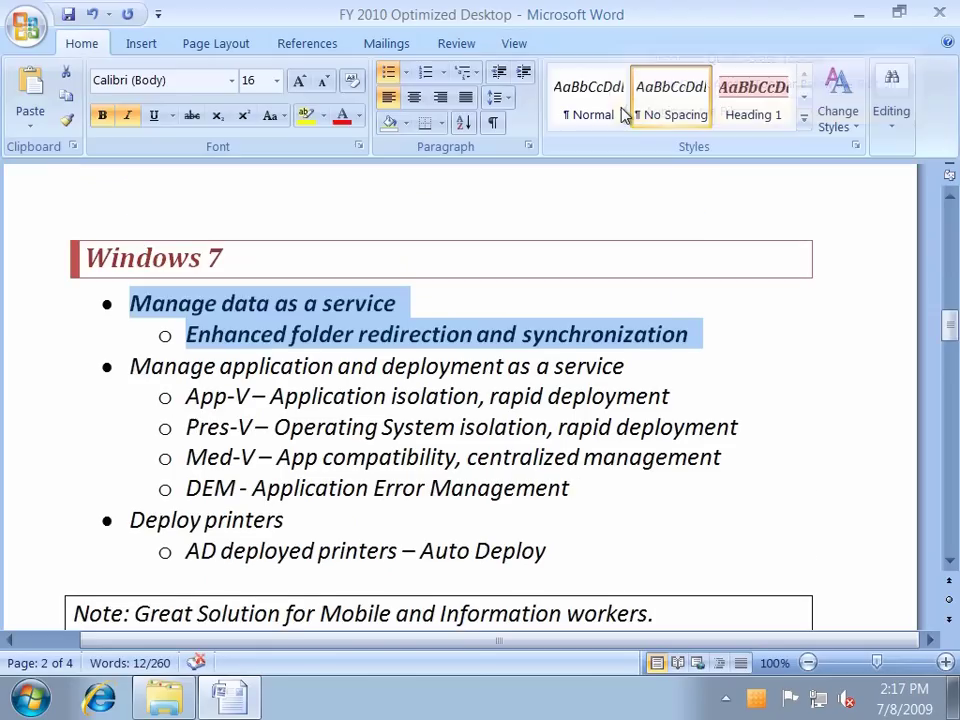
Step: Bold the Manage application and deployment bullet and the App-V line
scroll(311, 219, "down", 1)
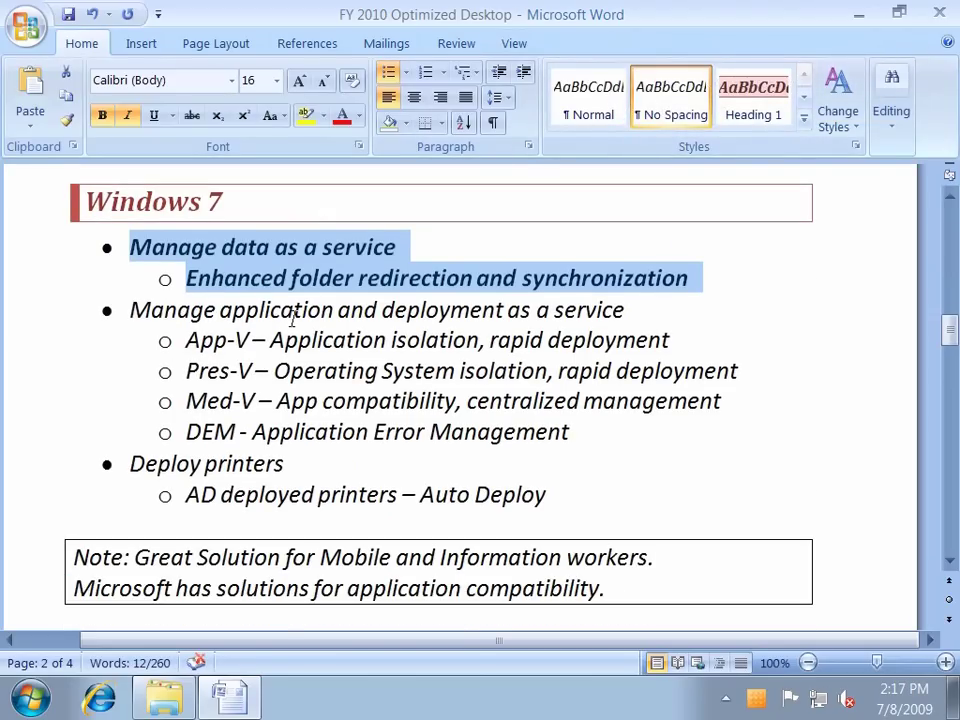
mouse_move(14, 323)
left_mouse_down()
mouse_move(17, 315)
mouse_move(25, 343)
left_mouse_up()
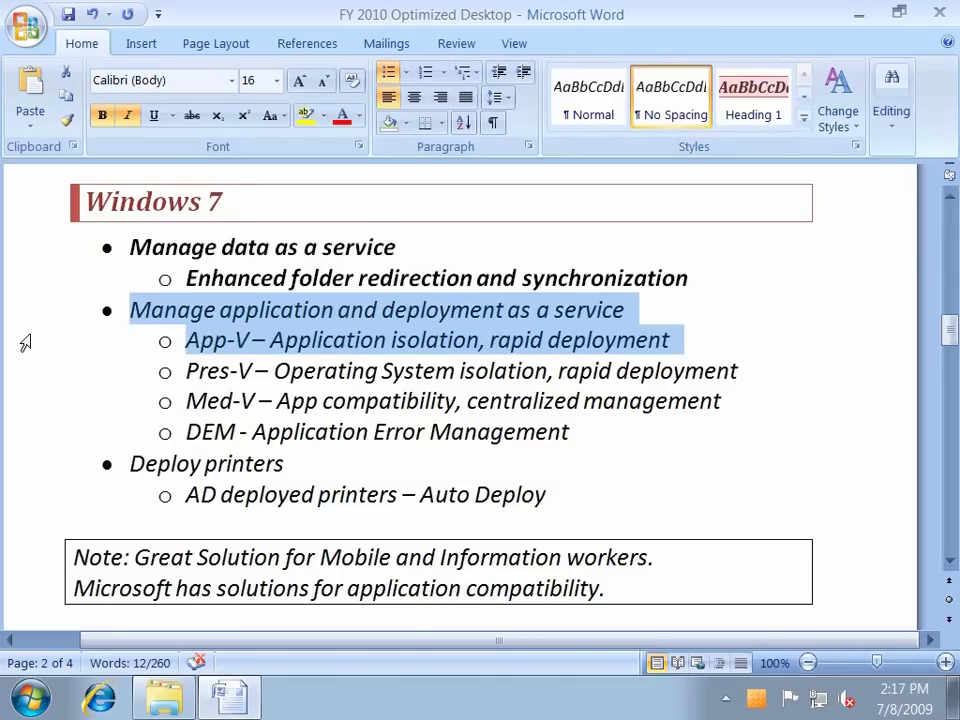
left_click(102, 116)
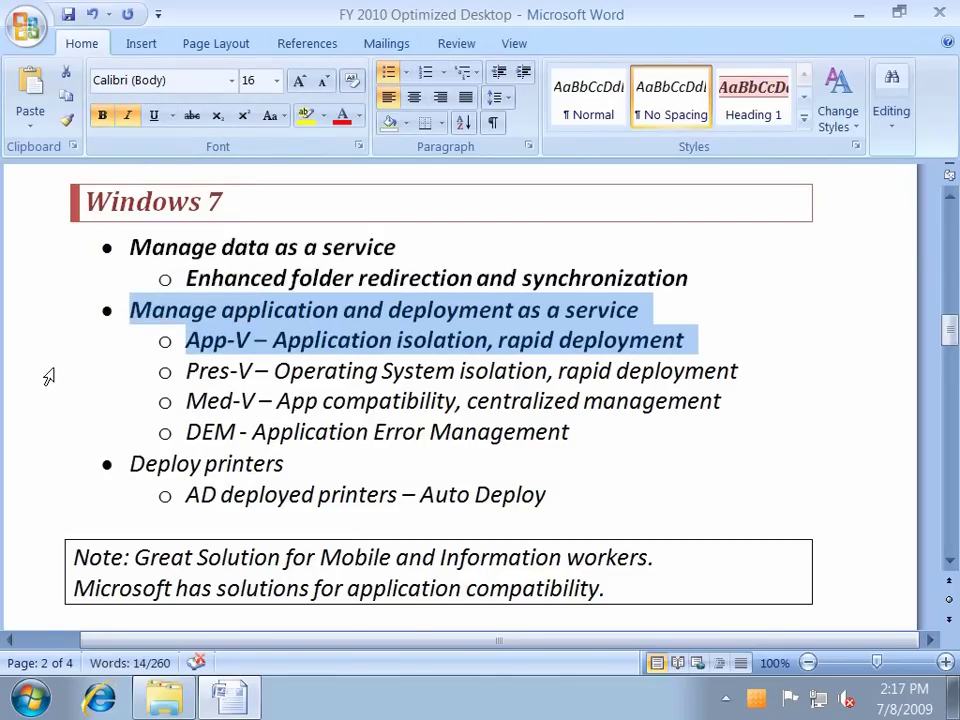
Step: Bold the Pres-V line after briefly browsing All Programs, then select the Med-V line
left_click(51, 378)
key("super")
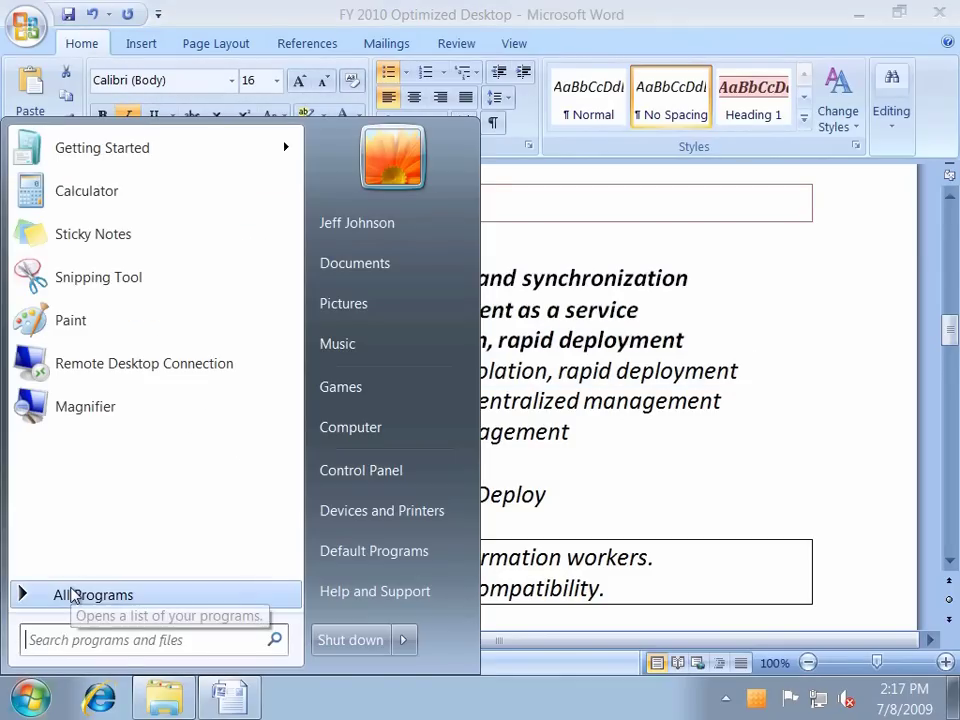
left_click(73, 595)
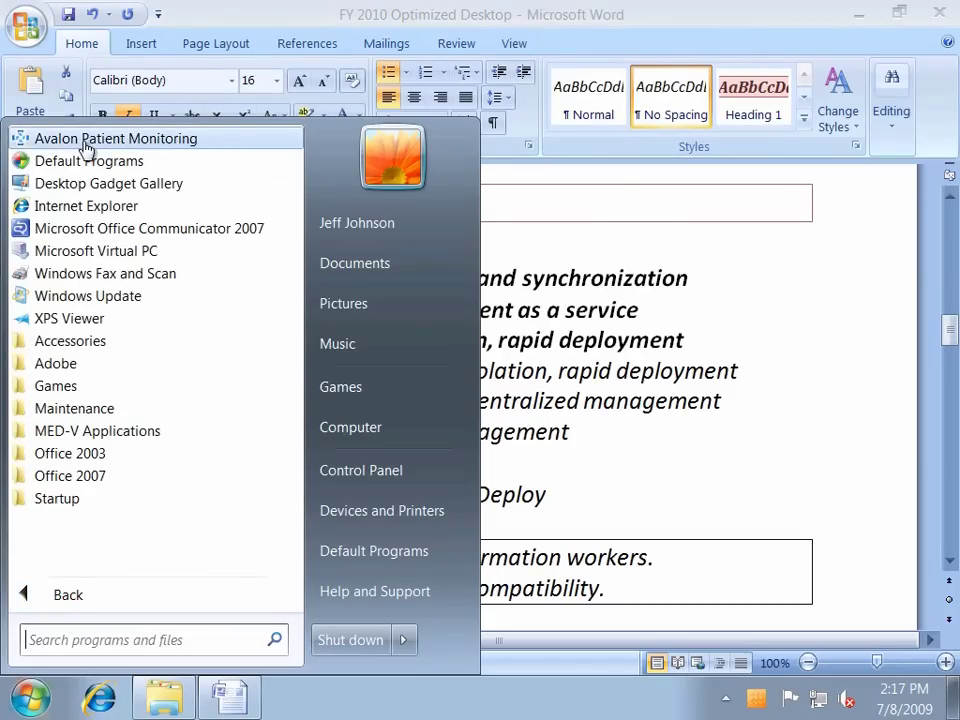
left_click(681, 360)
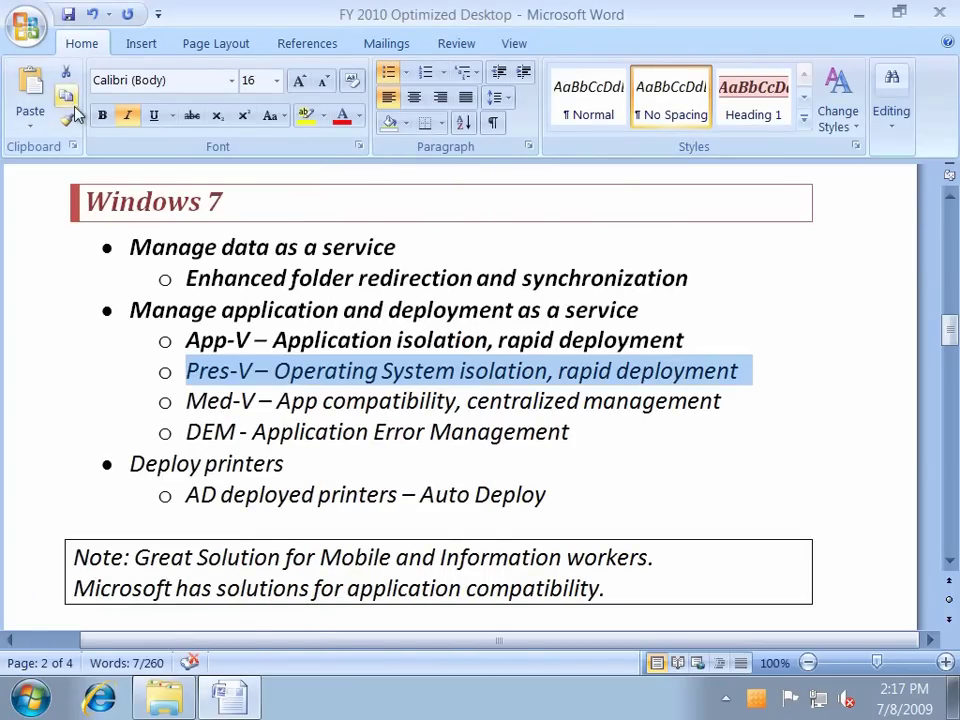
left_click(102, 116)
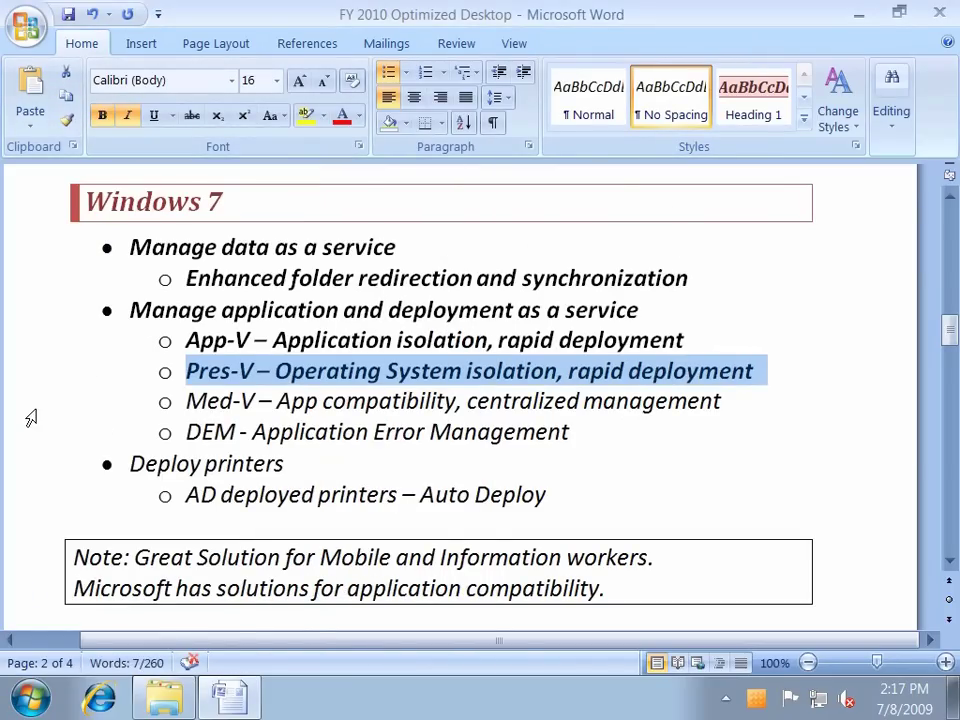
left_click(26, 410)
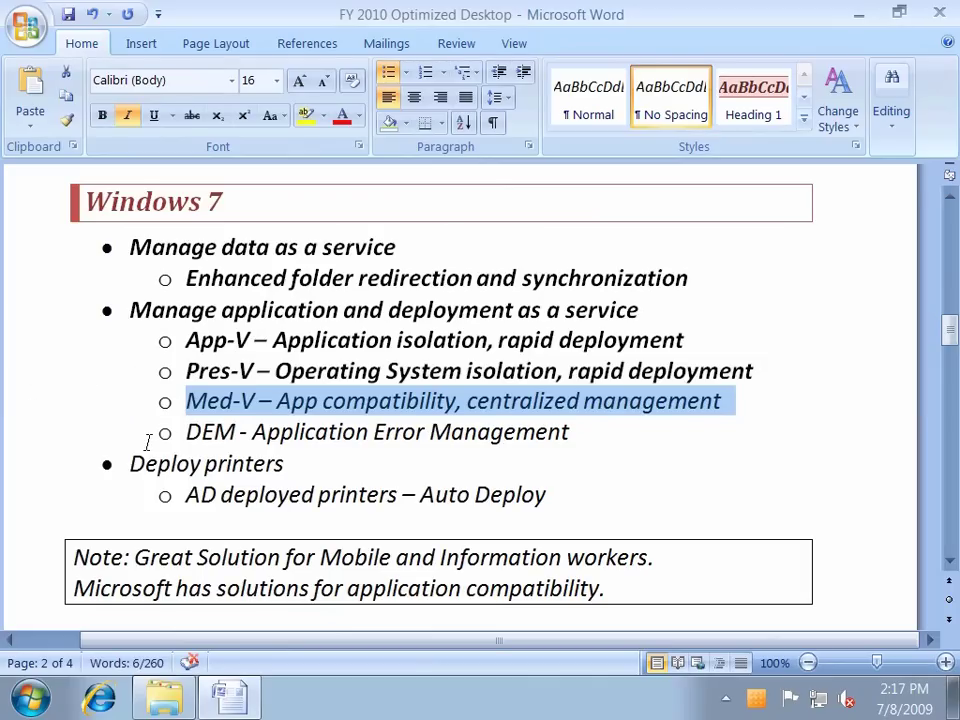
left_click(31, 698)
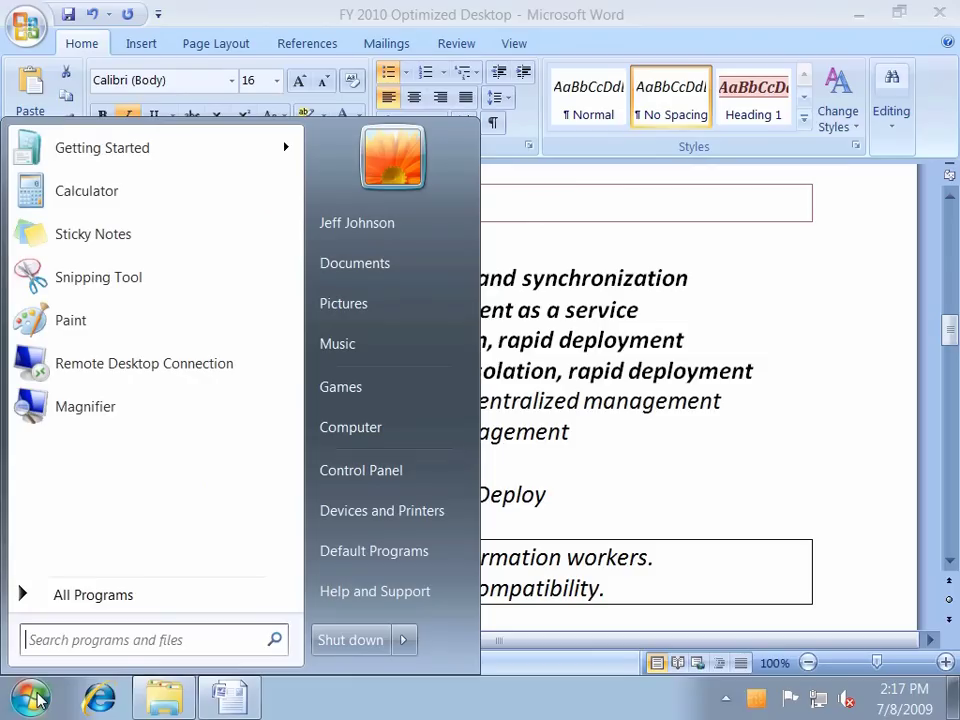
type("www.msn.c")
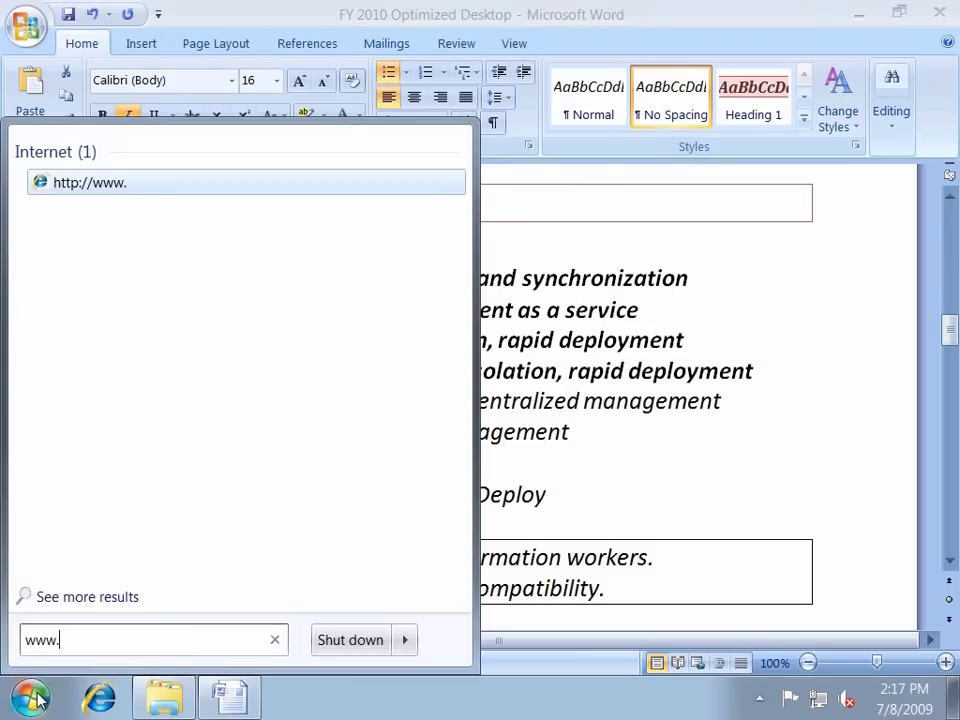
type("om")
key("Return")
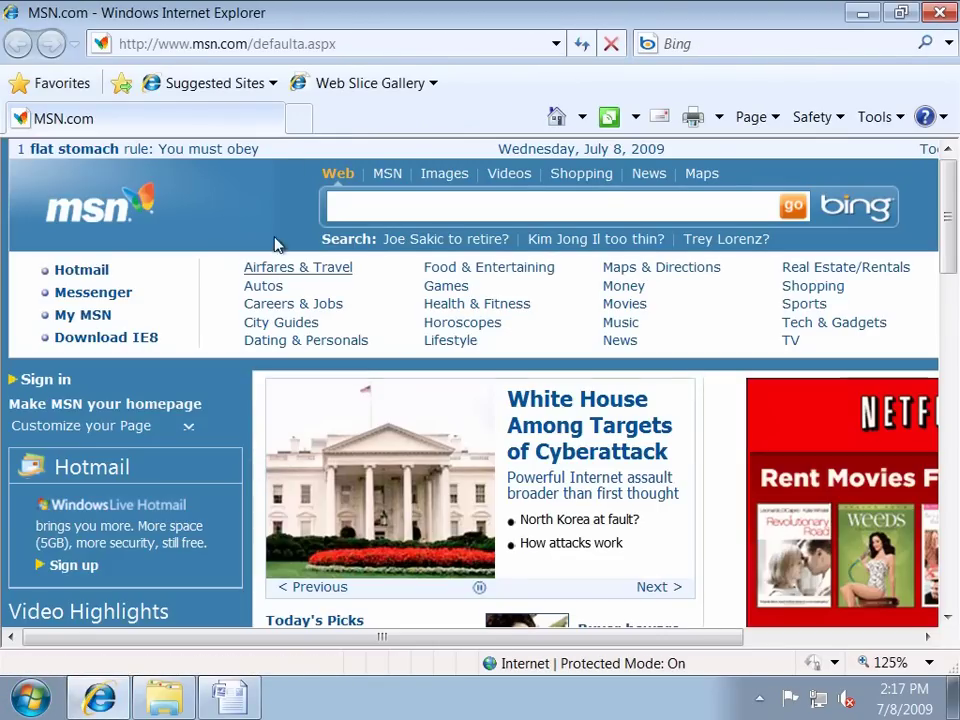
left_click(297, 121)
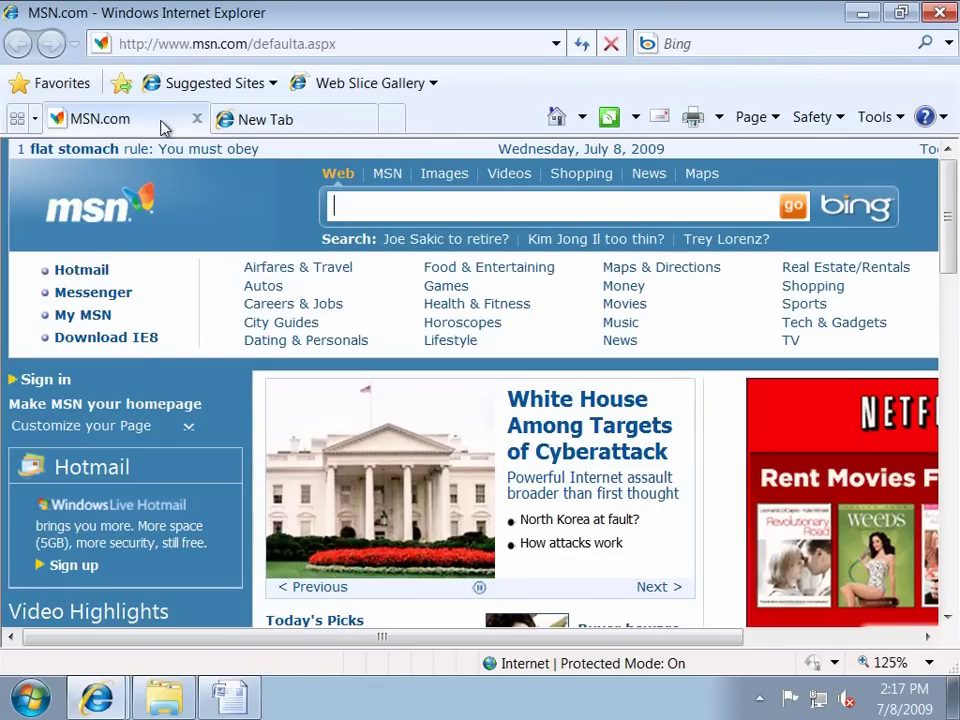
left_click(30, 702)
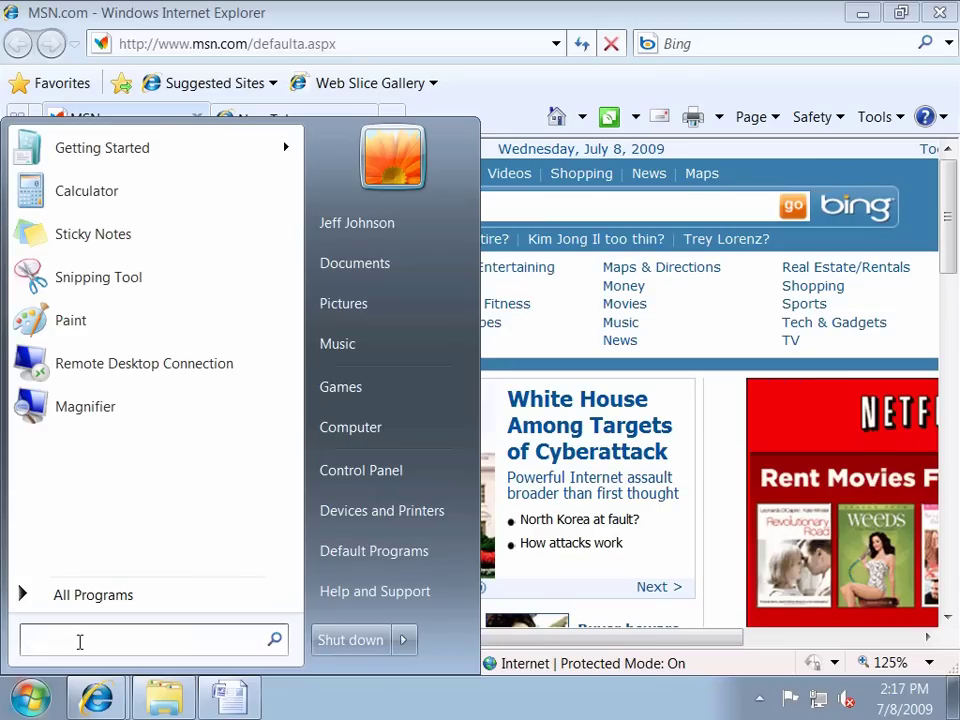
type("www.you")
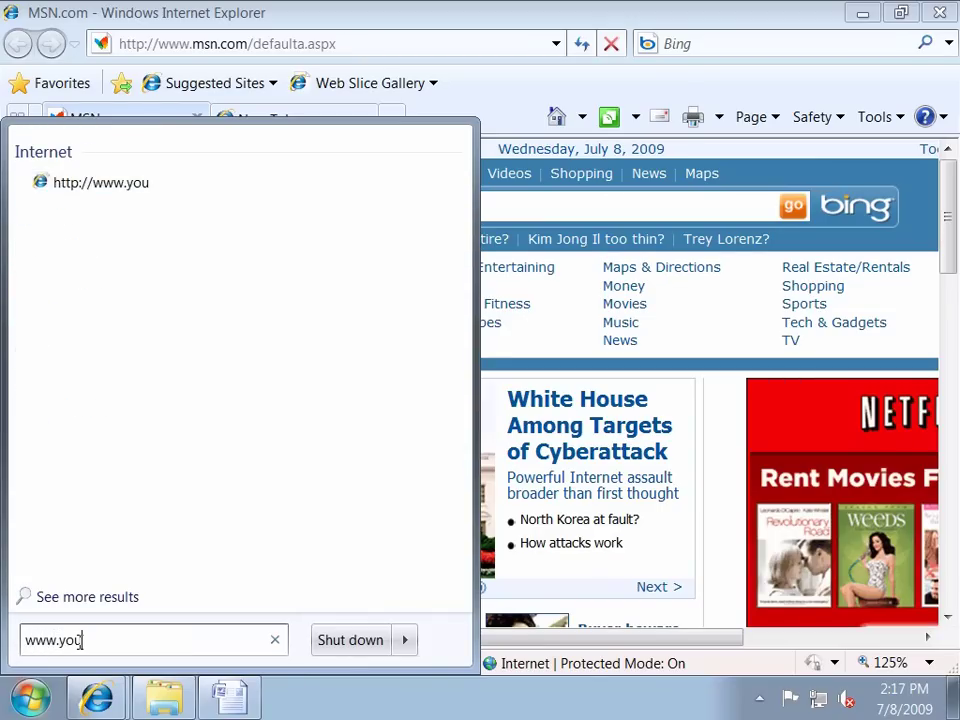
type("tube.com")
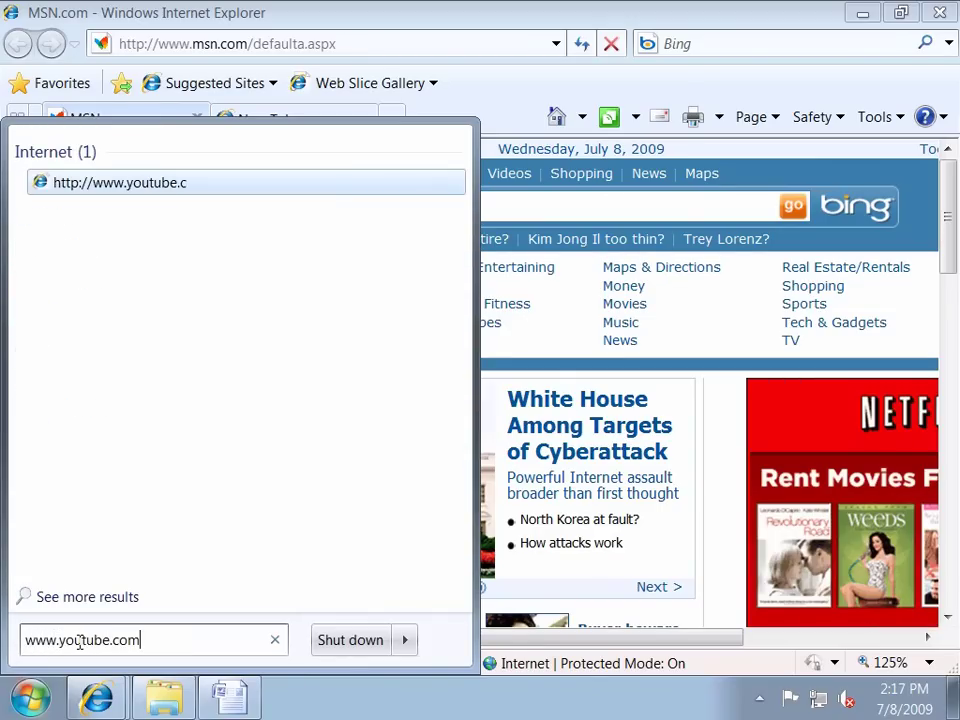
Step: Load YouTube and confirm via Help > About that Internet Explorer is version 6.0.2900.2180
key("Return")
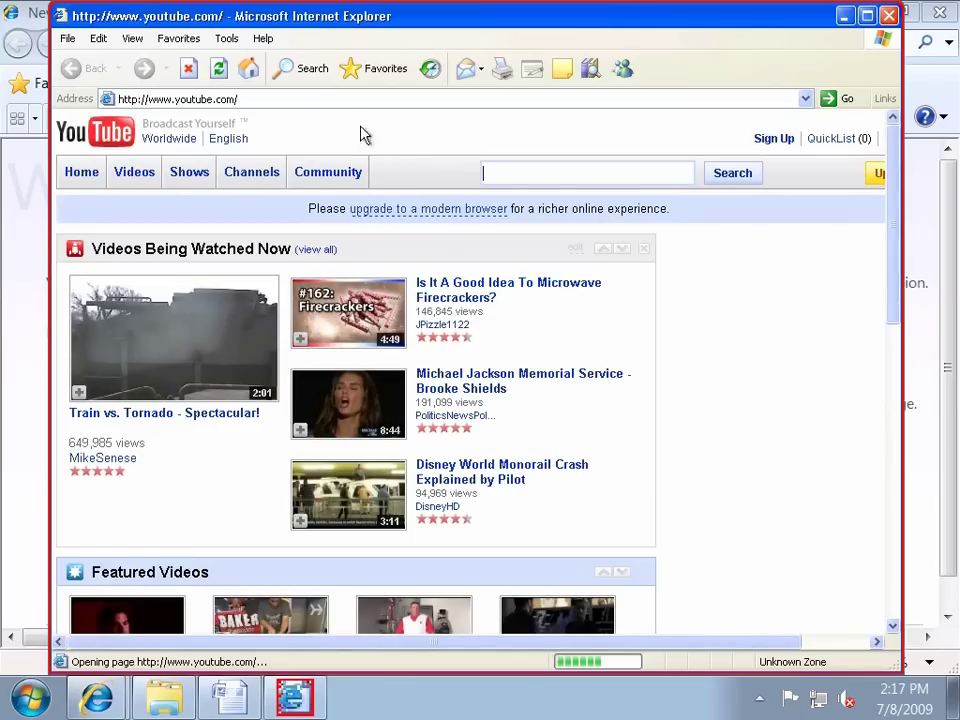
left_click(262, 38)
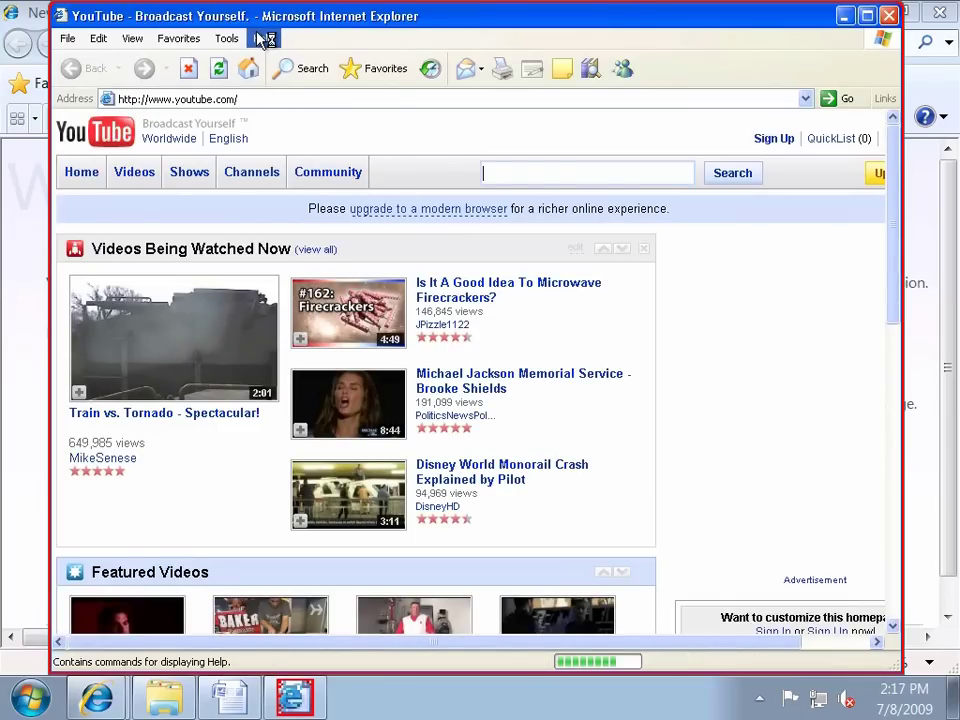
left_click(315, 148)
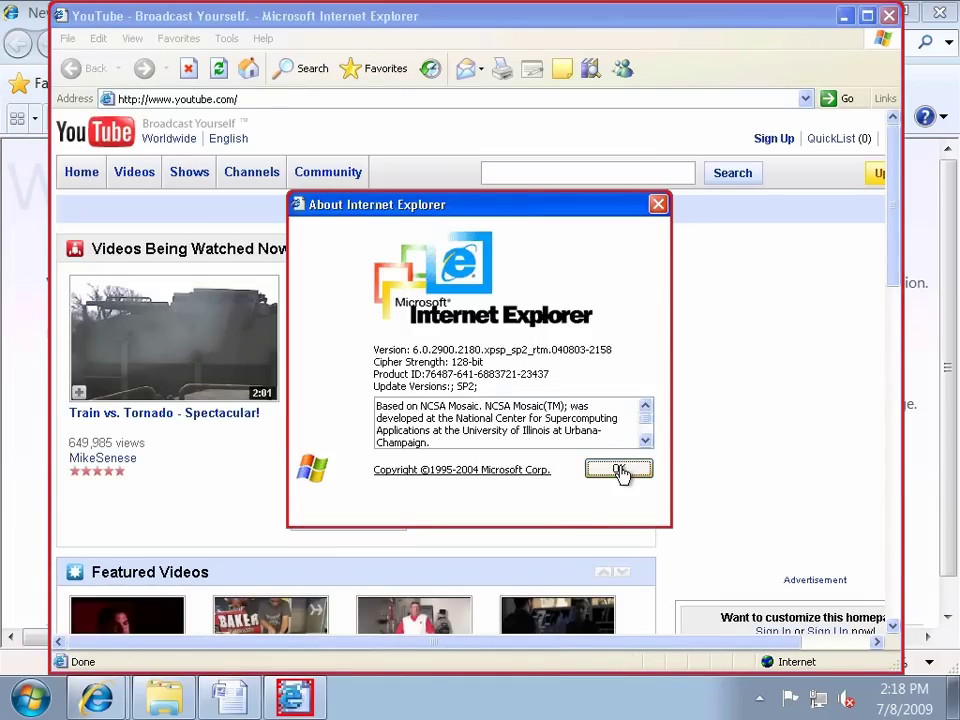
left_click(619, 470)
left_click(30, 698)
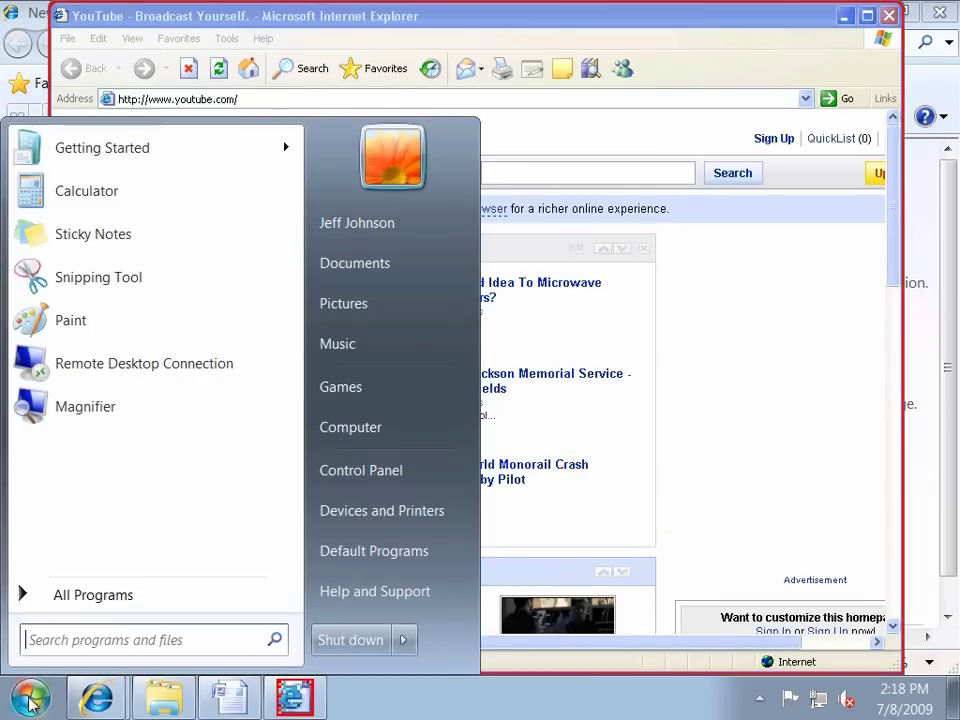
Step: Launch Contoso Order Entry from the MED-V Applications folder in All Programs
left_click(75, 595)
left_click(124, 431)
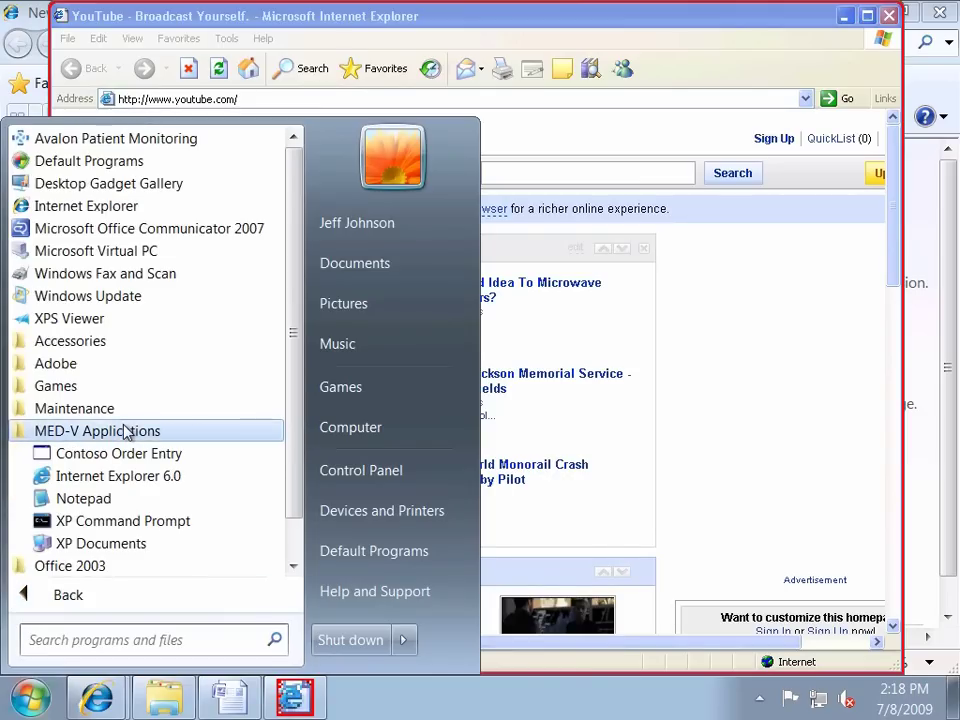
left_click(190, 455)
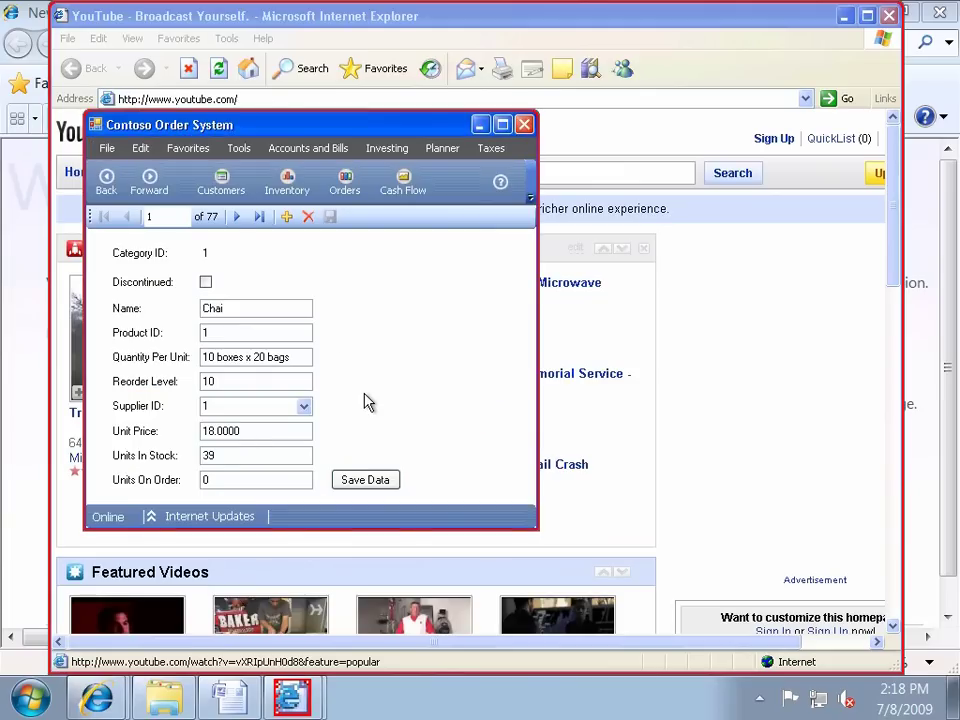
Step: Step forward through product records to record 8 of 77, then close the Contoso Order System
left_click(236, 217)
left_click(236, 217)
left_click(236, 217)
left_click(236, 217)
left_click(236, 217)
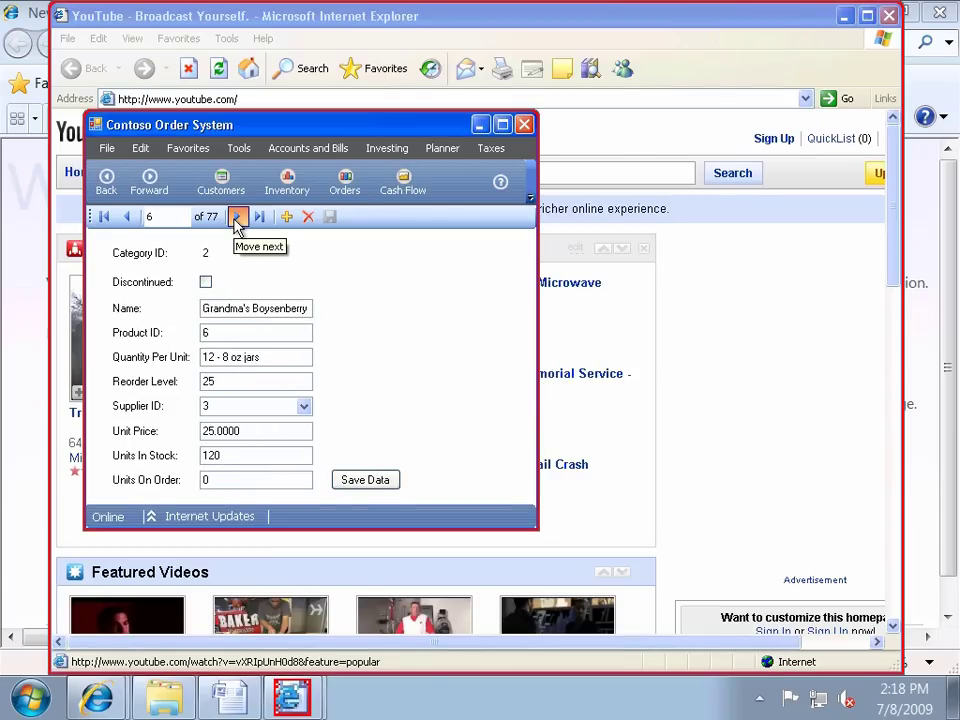
left_click(521, 124)
Step: Close the YouTube and remaining Internet Explorer windows, choosing to close all tabs
left_click(887, 18)
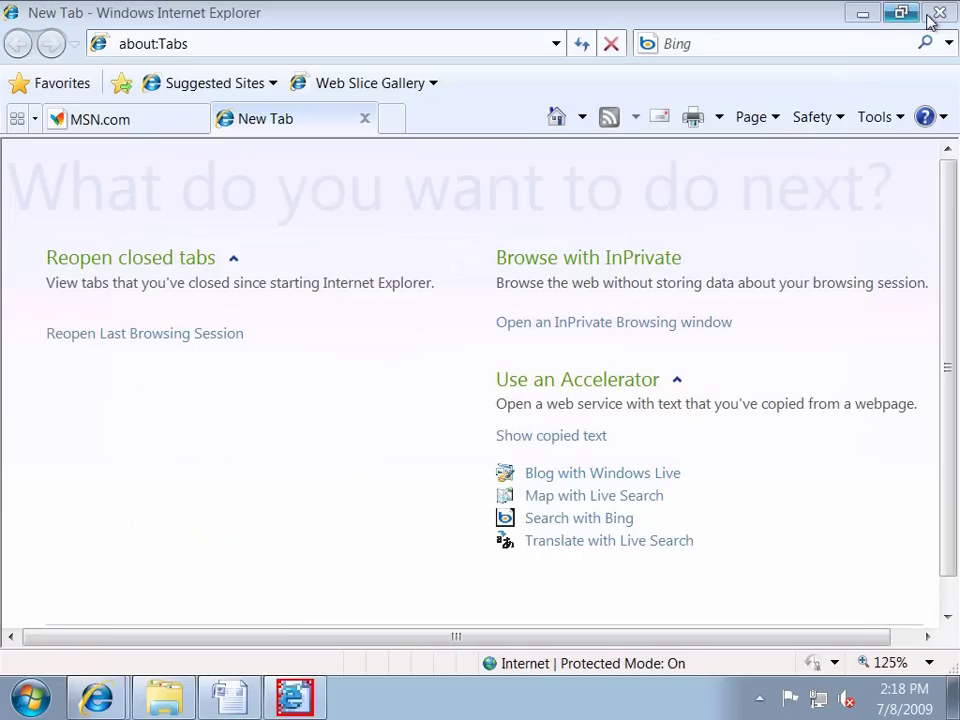
left_click(937, 12)
left_click(452, 358)
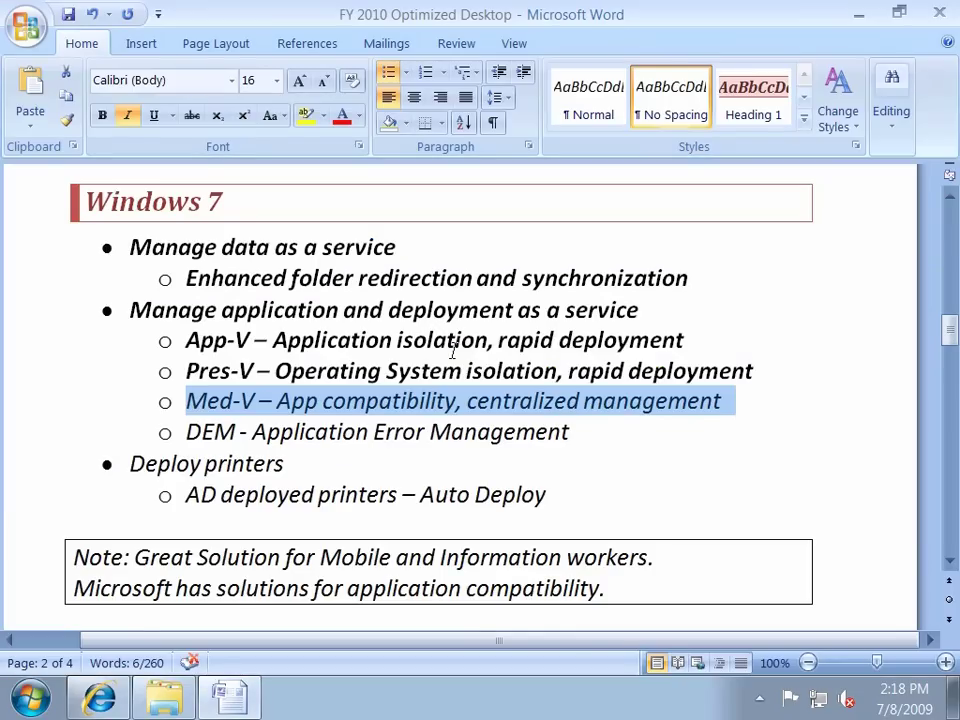
Step: Bold the Med-V line, select the DEM line, minimize Word and close the Documents library
left_click(102, 117)
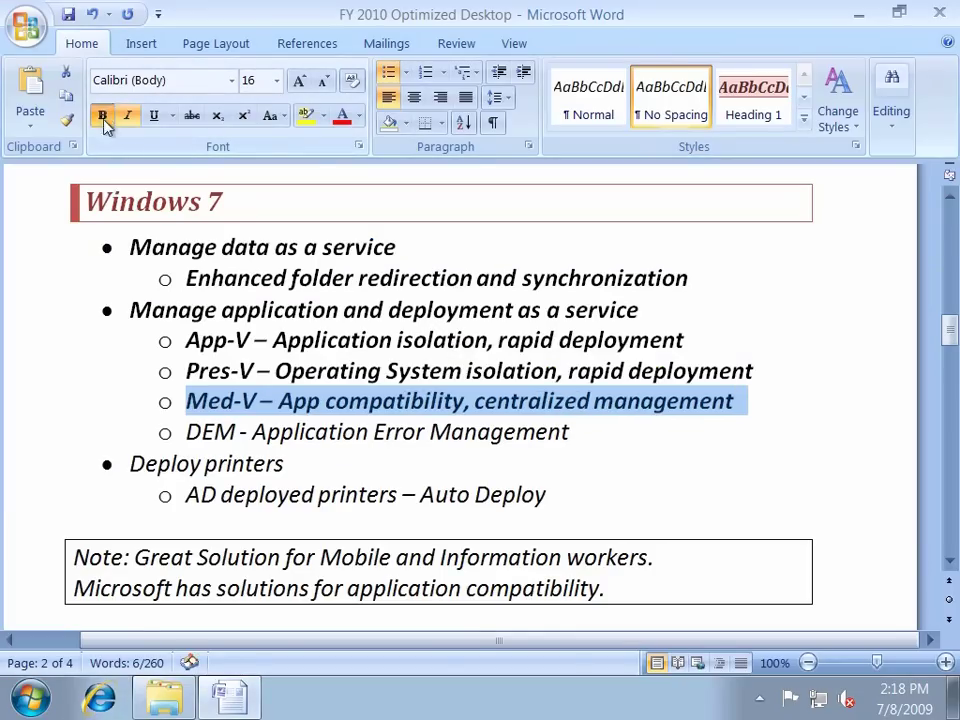
left_click(13, 440)
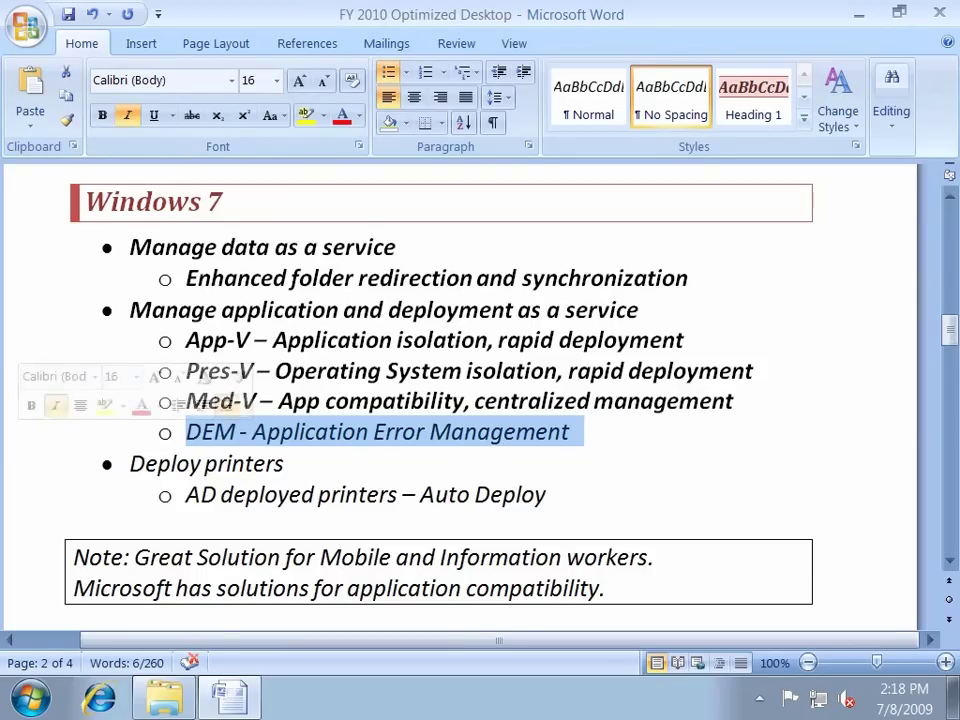
left_click(858, 14)
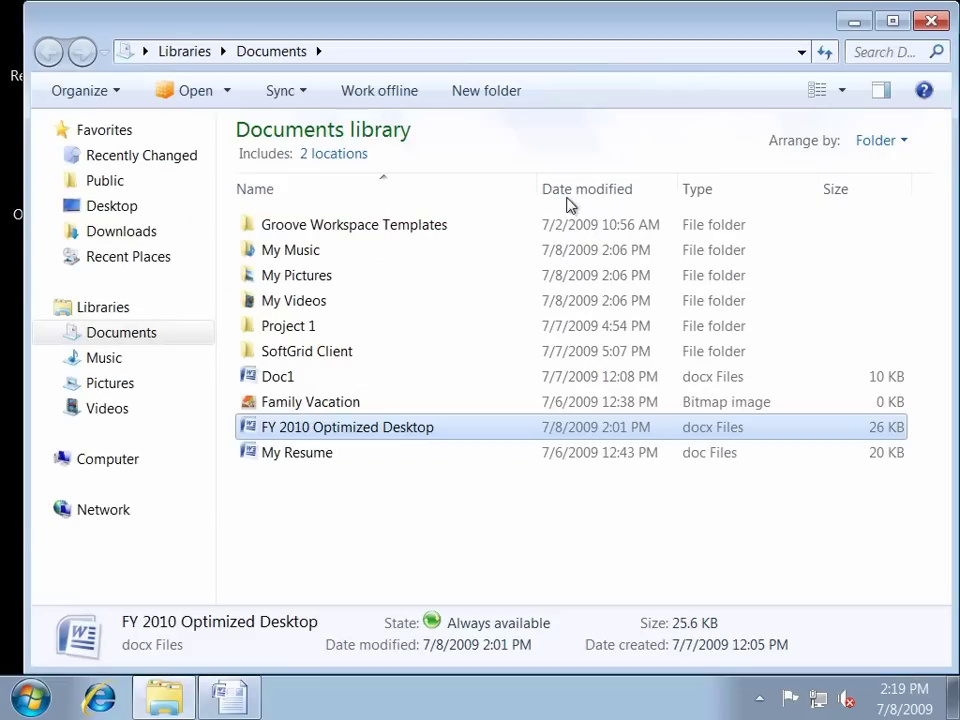
left_click(930, 21)
Step: Snap the Computer window to the right half and launch GenerateException.1 from C:\BadApp
left_click(30, 697)
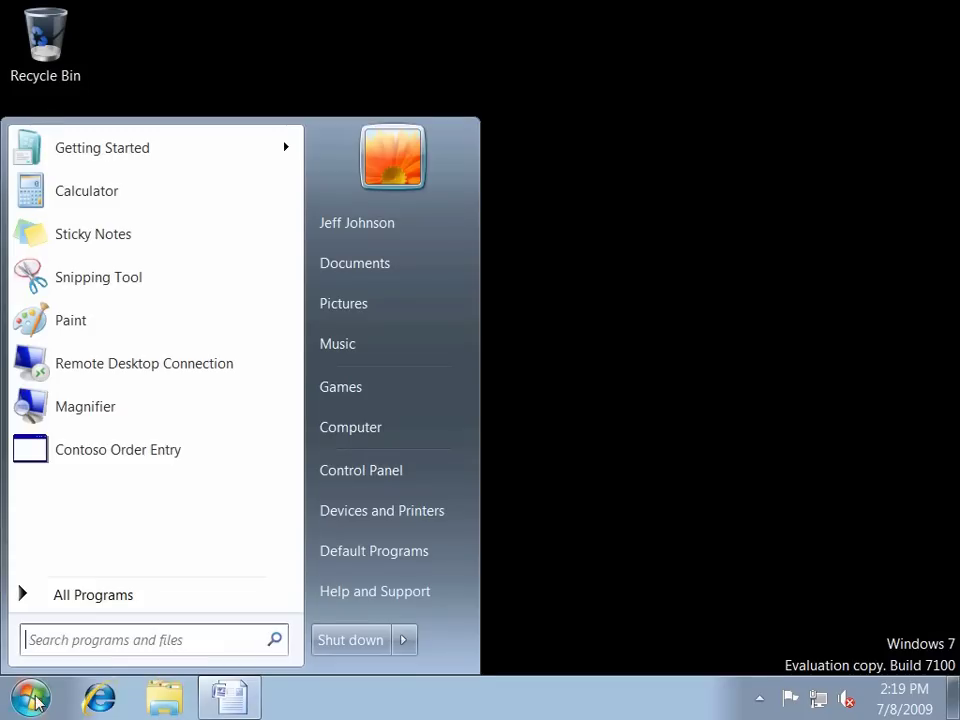
left_click(324, 428)
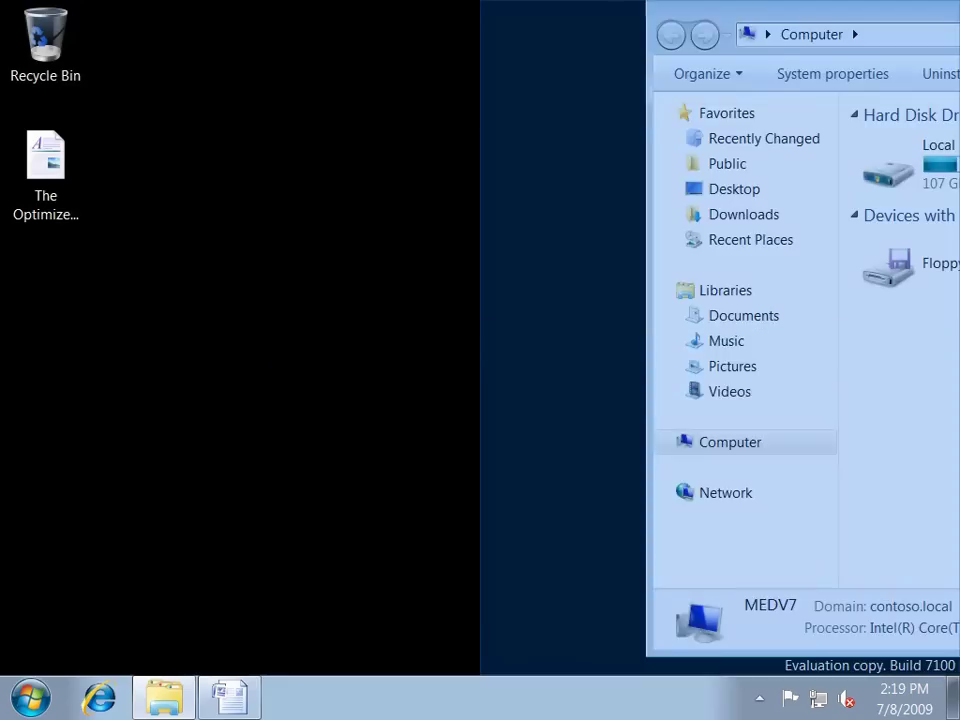
left_click_drag(336, 24, 957, 50)
double_click(720, 199)
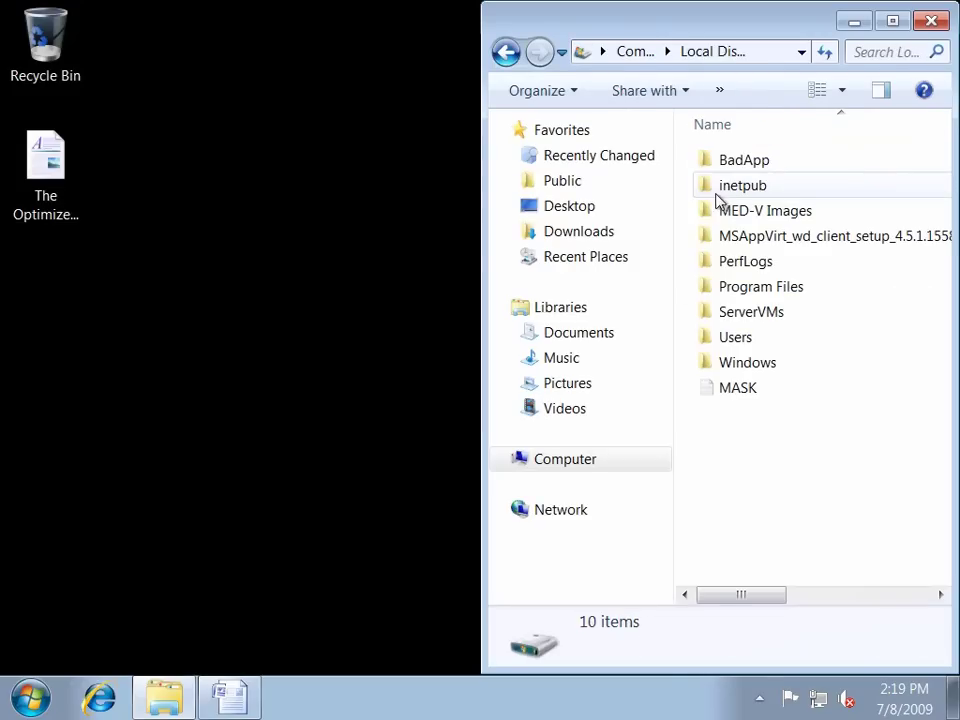
left_click(712, 166)
double_click(712, 166)
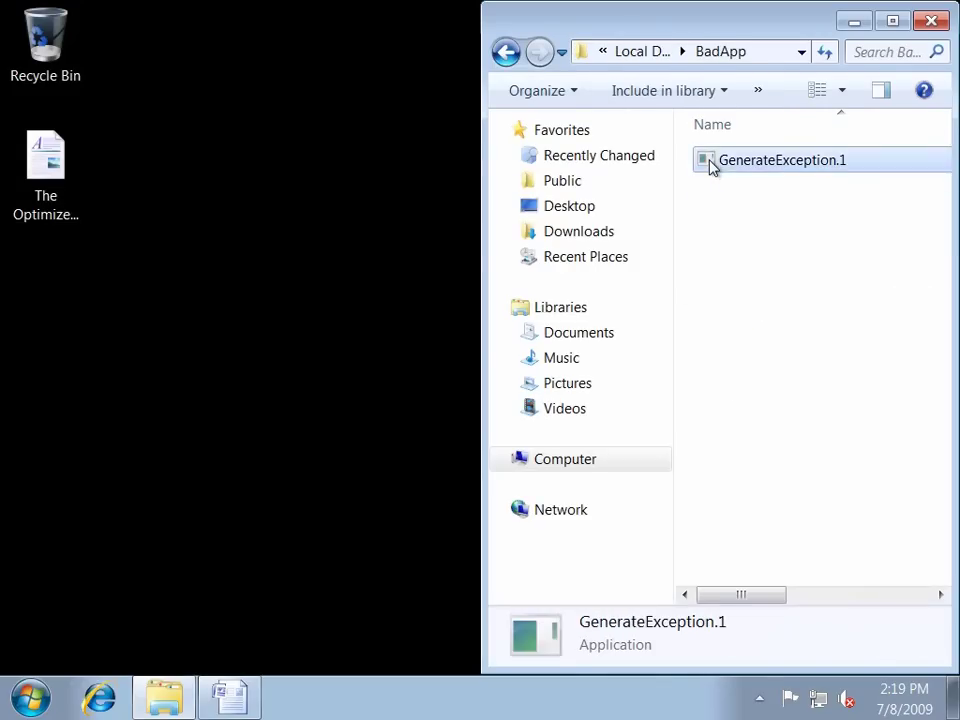
double_click(712, 166)
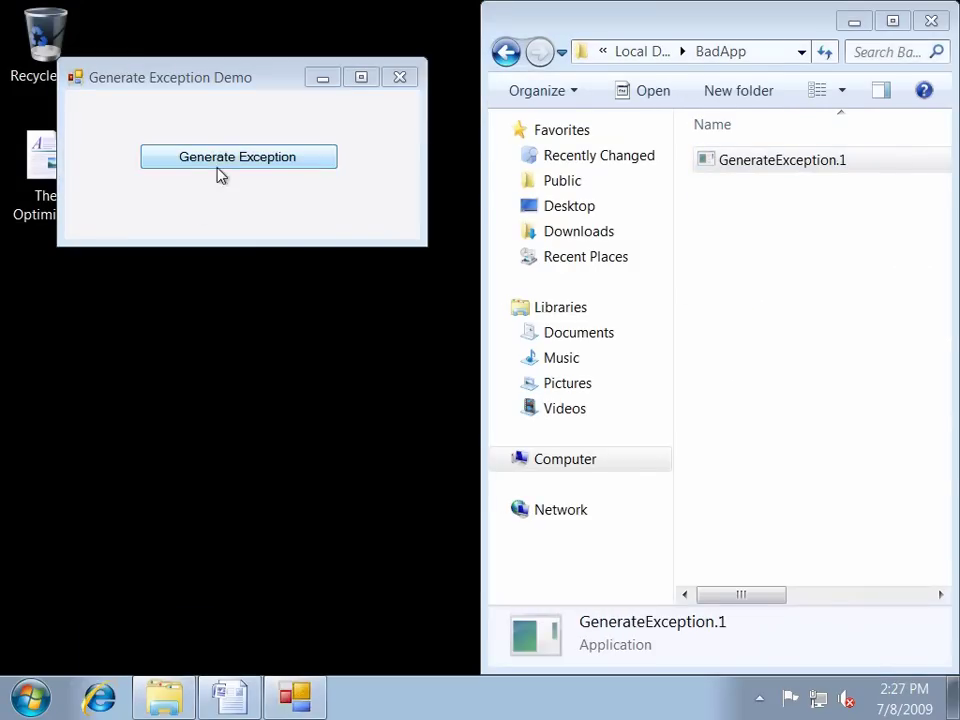
Step: Trigger the exception, continue, view the IT Service Alert ticket, then close everything and restore Word
left_click(225, 160)
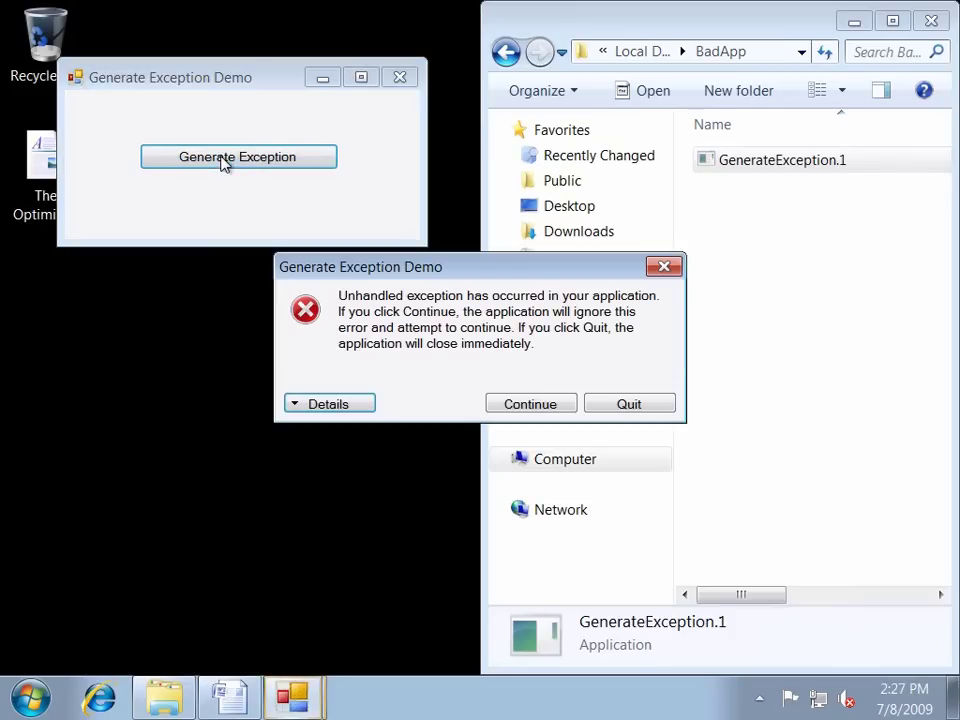
left_click(529, 405)
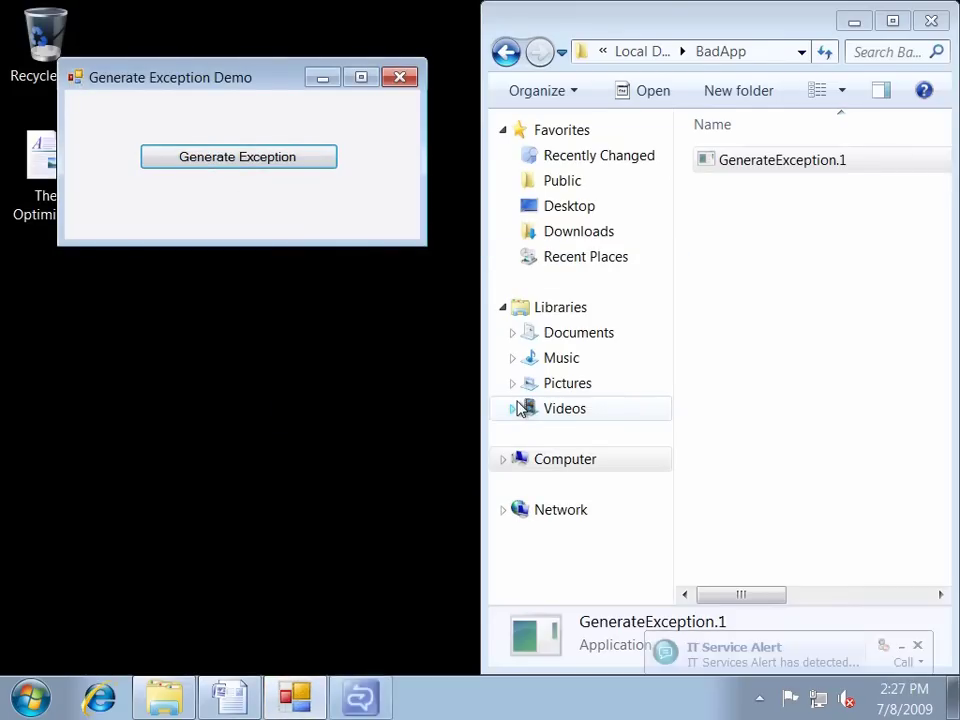
left_click(733, 662)
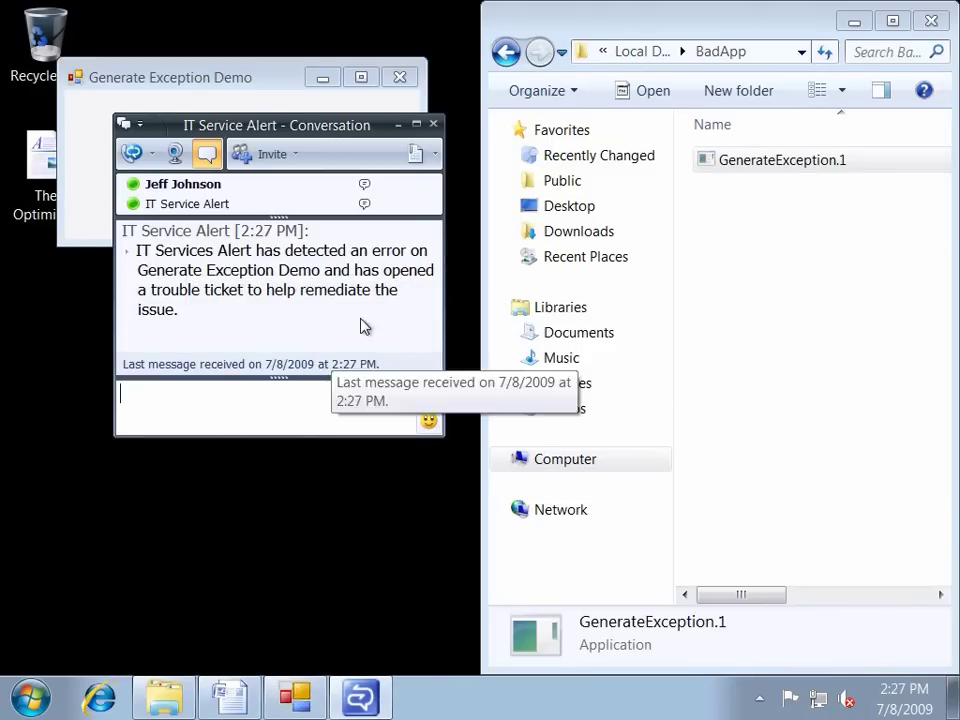
left_click(433, 124)
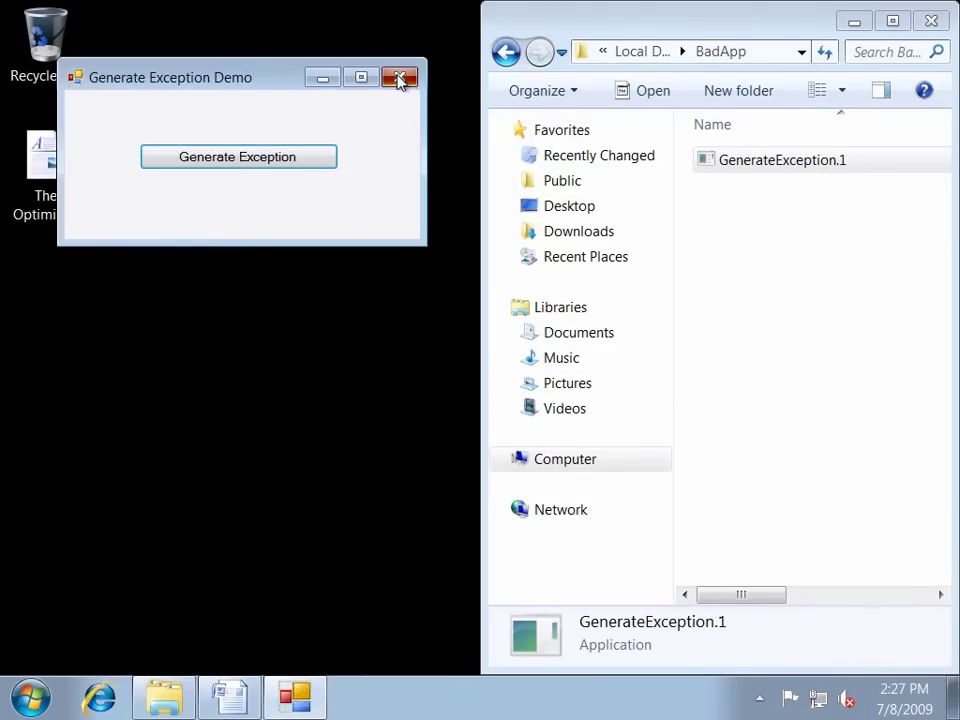
left_click(399, 80)
left_click(929, 20)
left_click(238, 700)
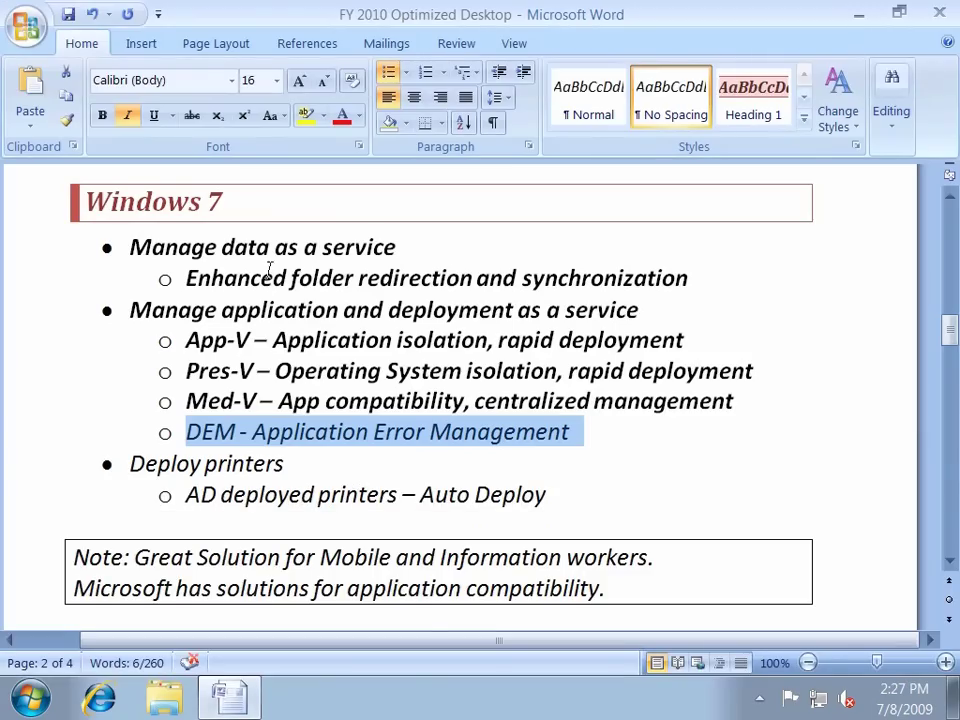
Step: Bold the DEM - Application Error Management line and select the Deploy printers and AD deployed printers lines
left_click(102, 115)
left_click_drag(42, 464, 34, 495)
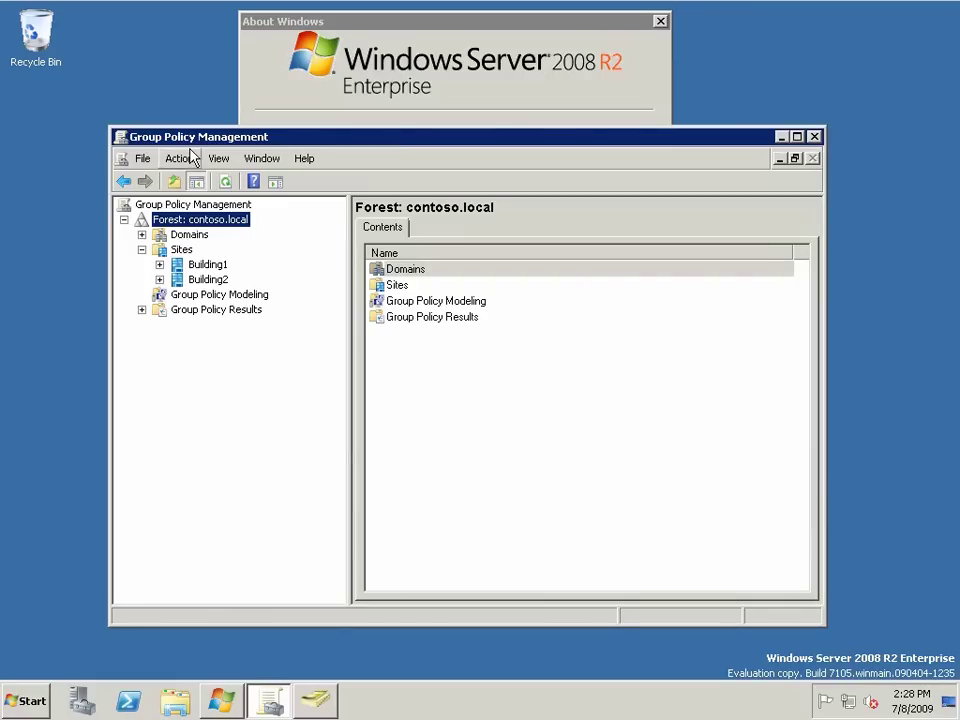
Step: Show and highlight the printer connection path in the Building 2 site policy's settings report
left_click(160, 280)
left_click(222, 294)
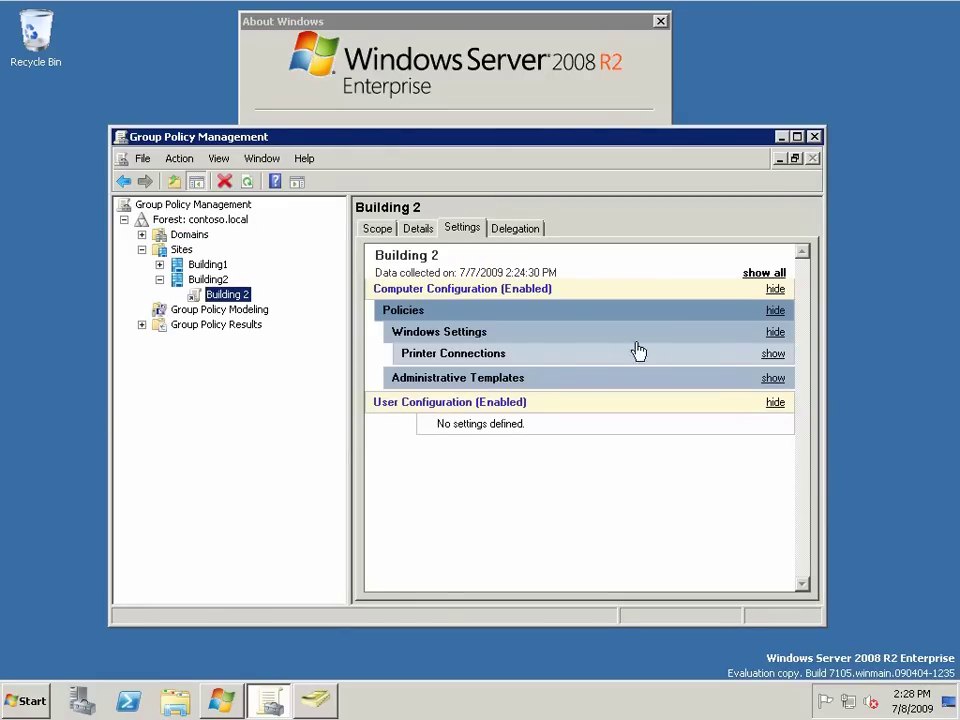
left_click(773, 355)
left_click_drag(671, 402, 425, 407)
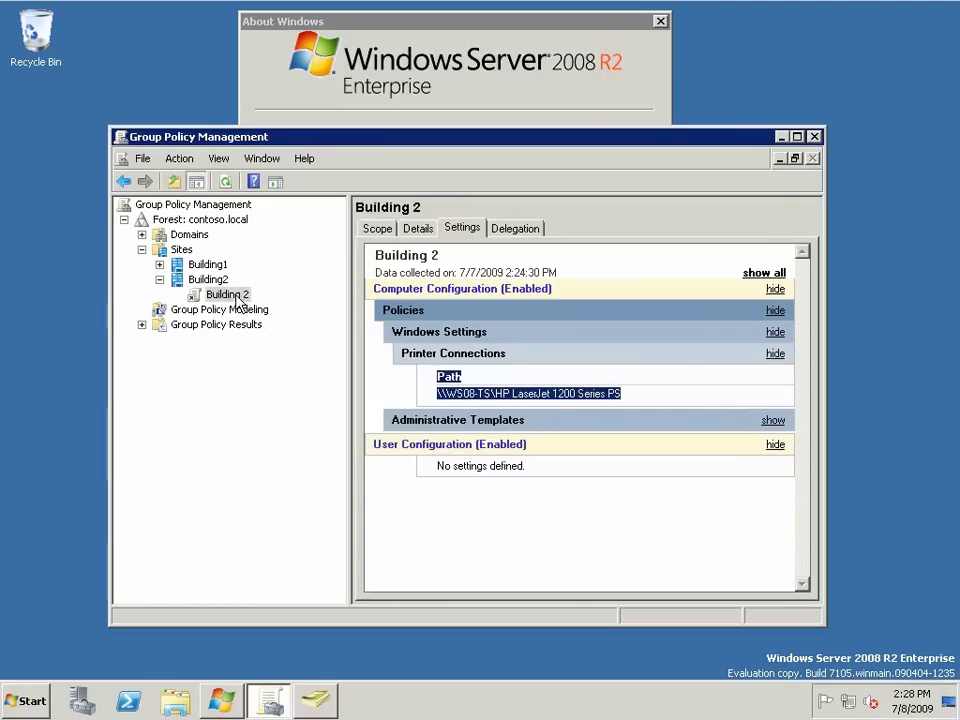
Step: Show the Building 1 policy's HP Deskjet 3920/3940 printer path, then toggle its Link Enabled option
left_click(160, 265)
left_click(211, 281)
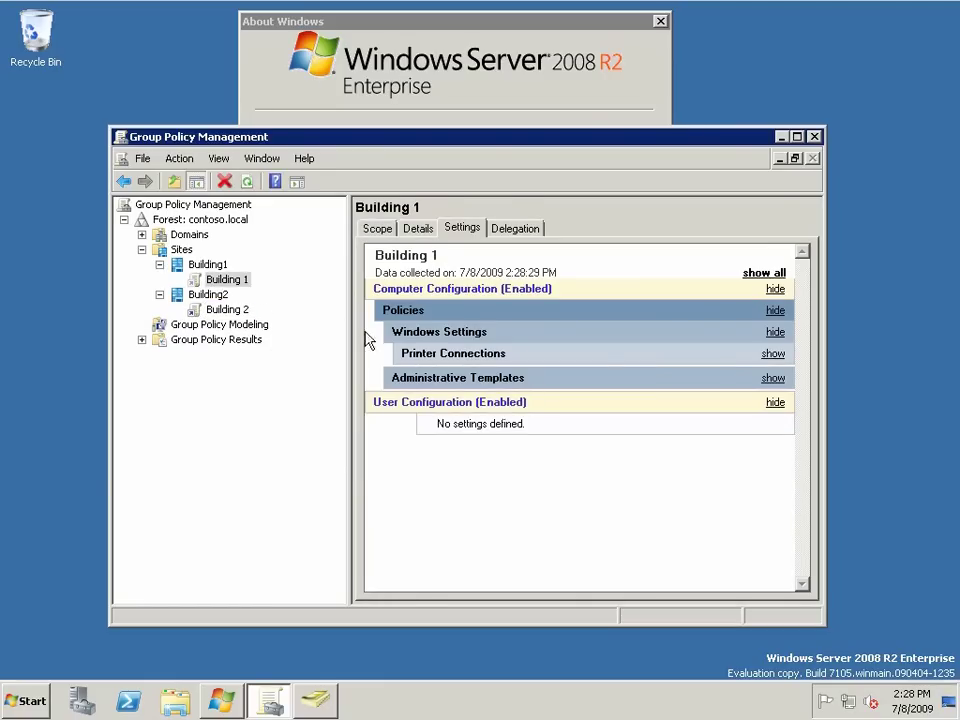
left_click(775, 354)
left_click_drag(588, 400, 430, 404)
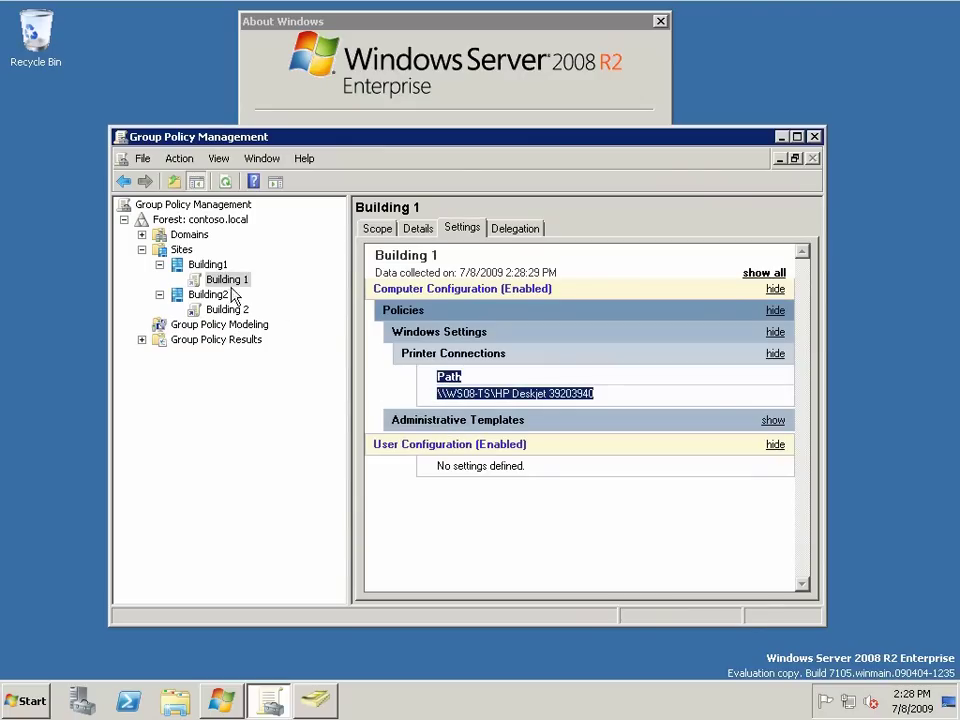
right_click(194, 285)
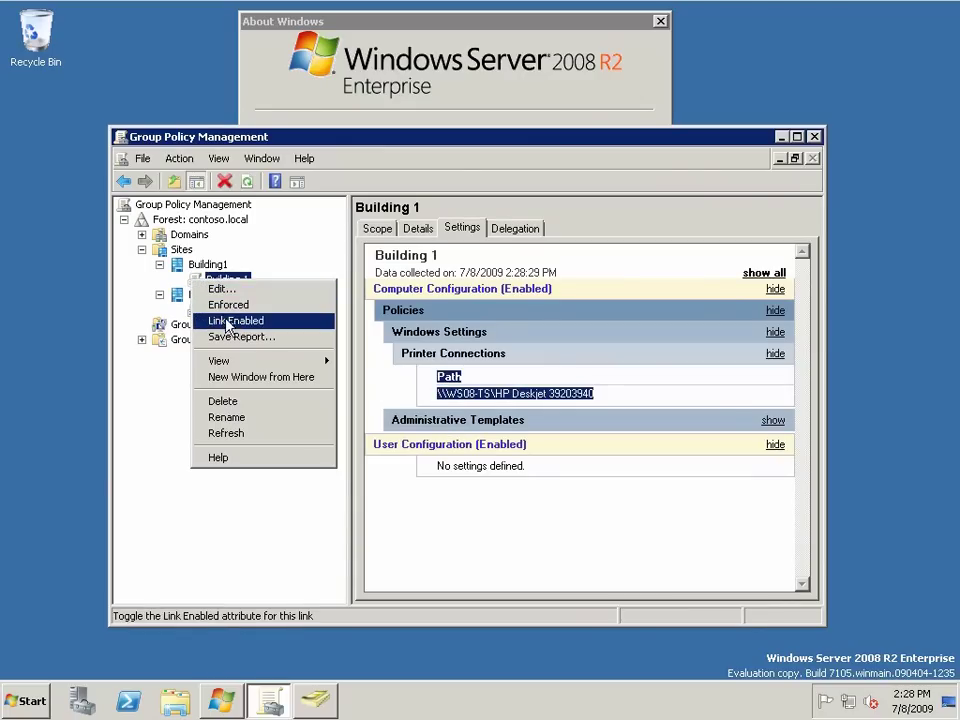
left_click(244, 324)
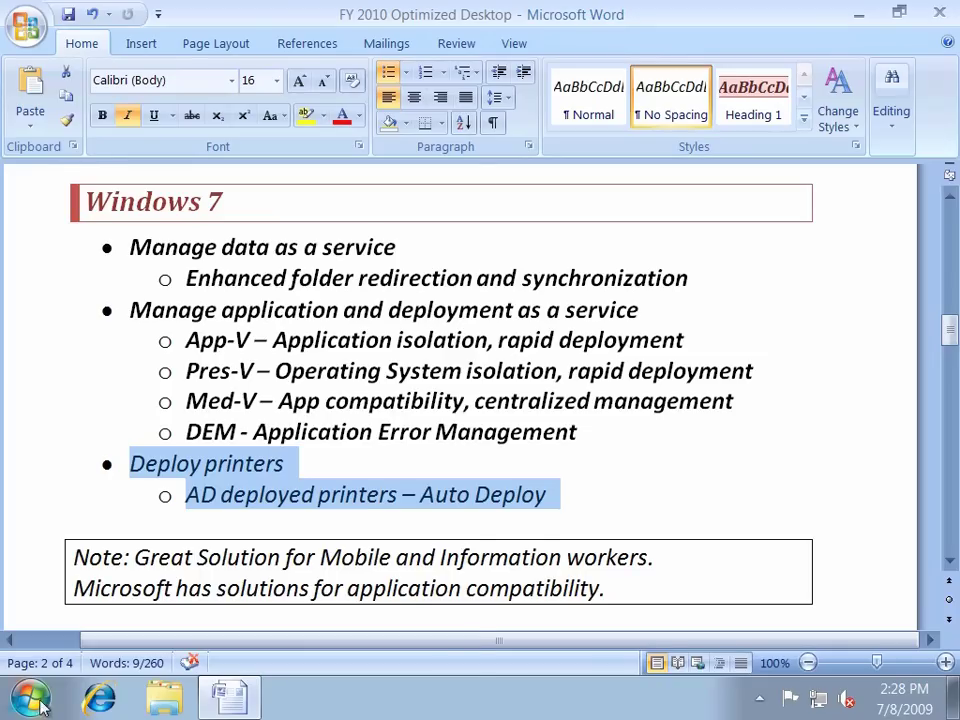
Step: Confirm HP Deskjet 3920/3940 on WS08-TS appears in Devices and Printers, then return to Word
left_click(30, 699)
left_click(358, 513)
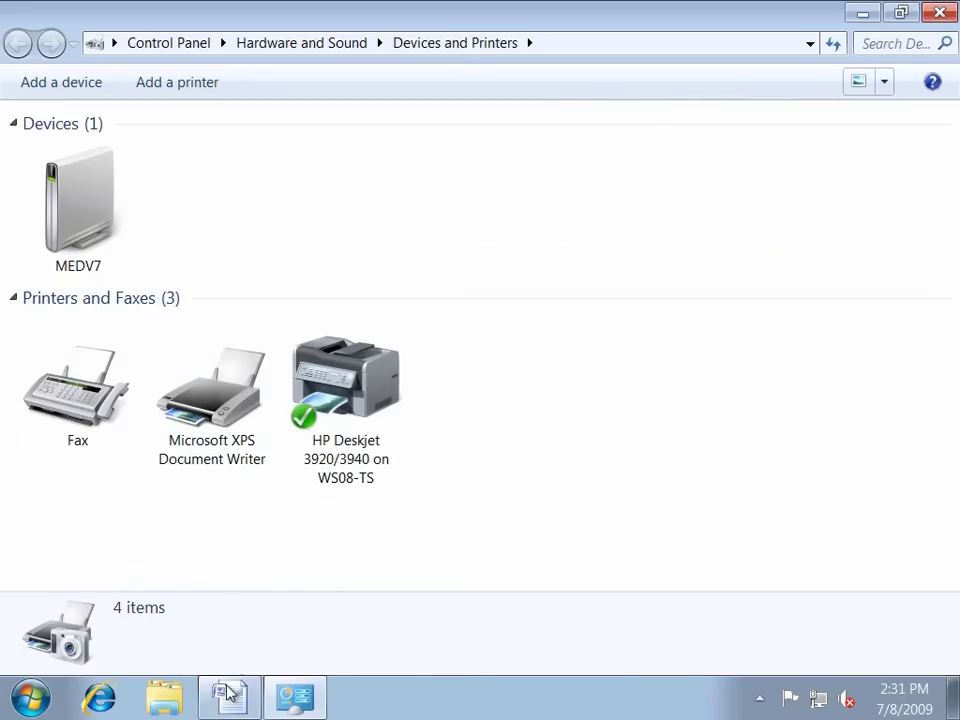
left_click(229, 697)
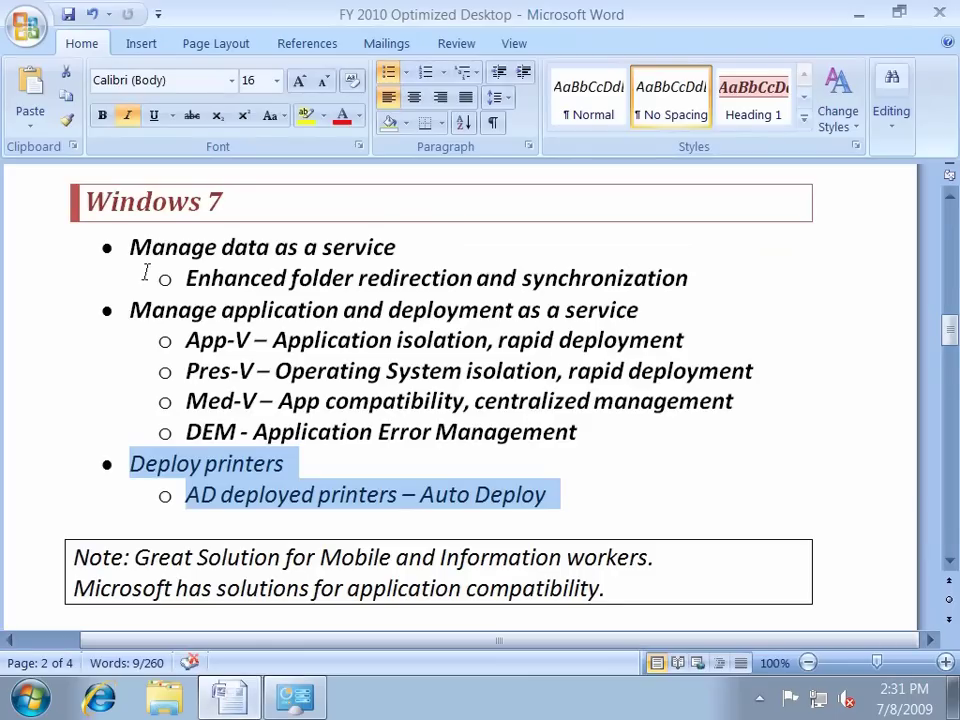
Step: Bold the Deploy printers and AD deployed printers – Auto Deploy lines, select the note sentence, and close Word
left_click(102, 115)
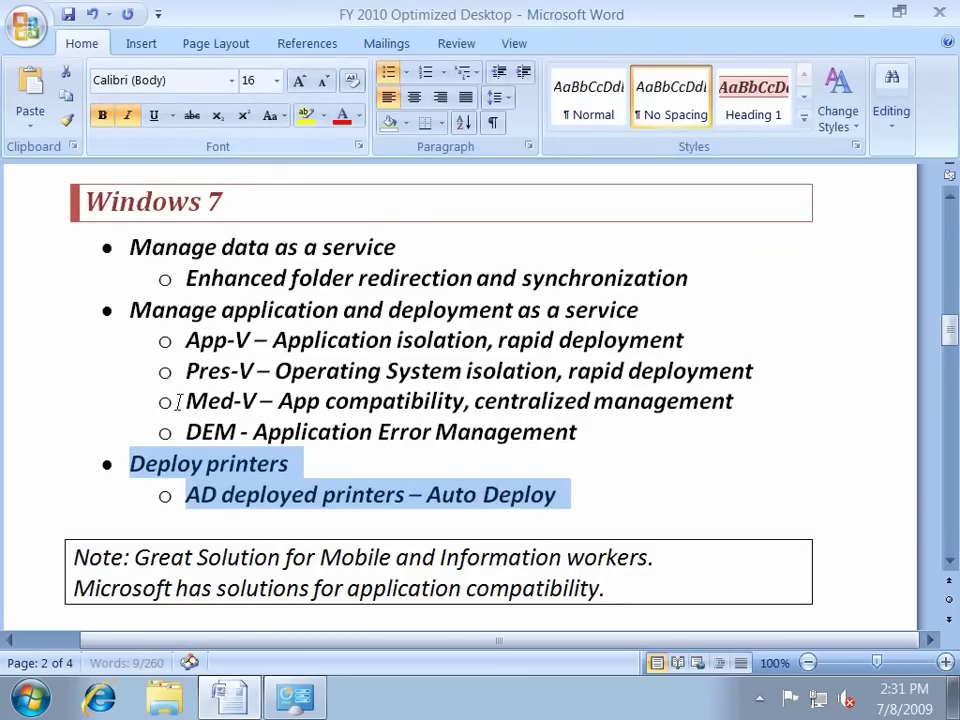
left_click_drag(156, 549, 671, 553)
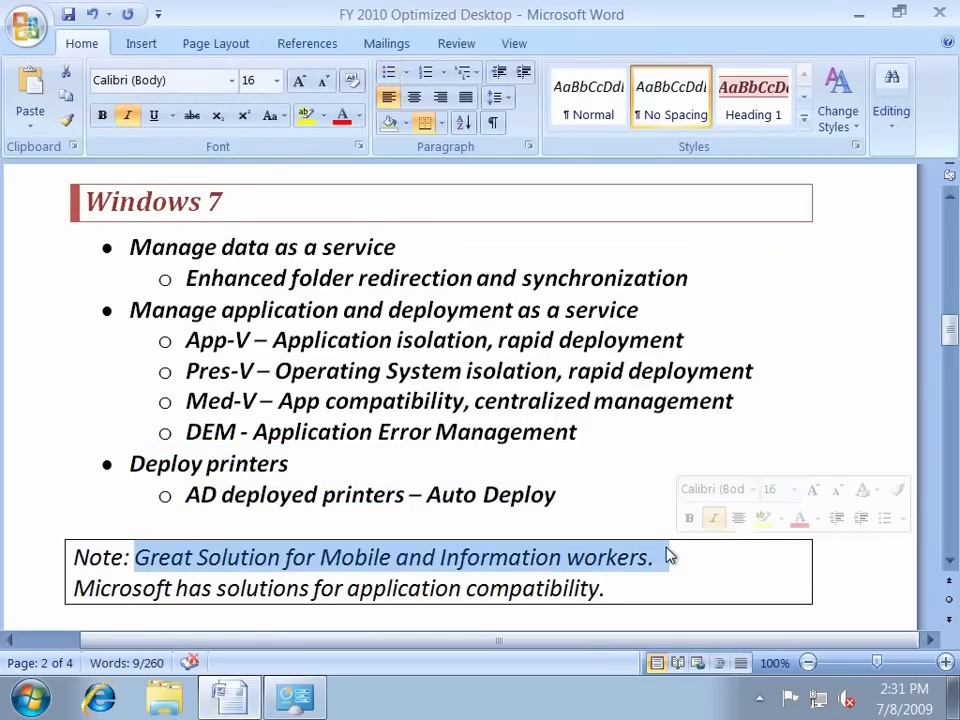
left_click(939, 20)
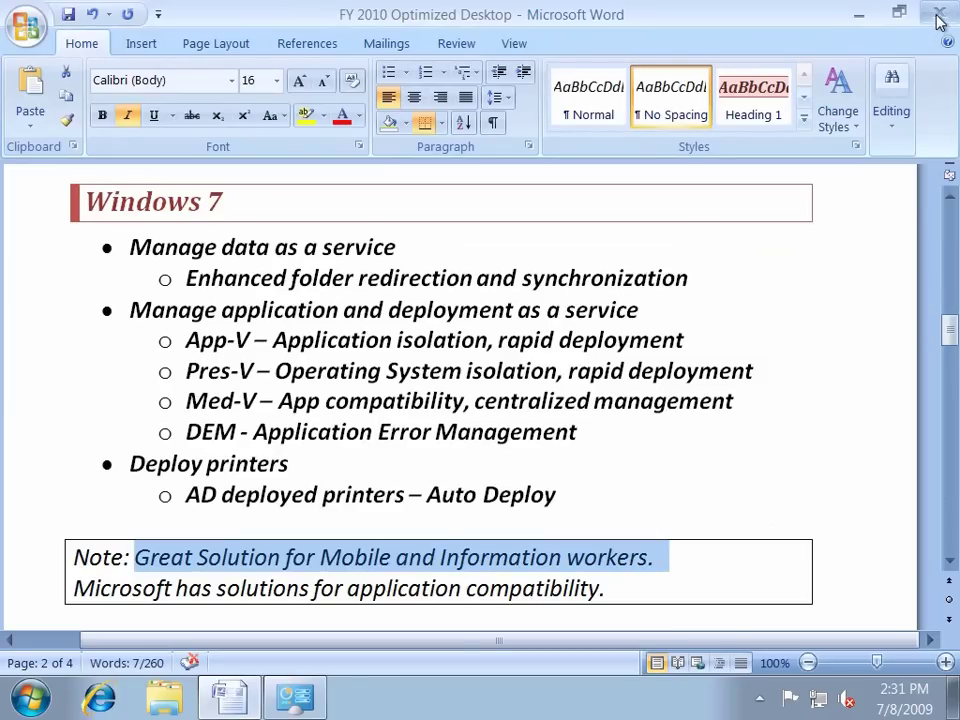